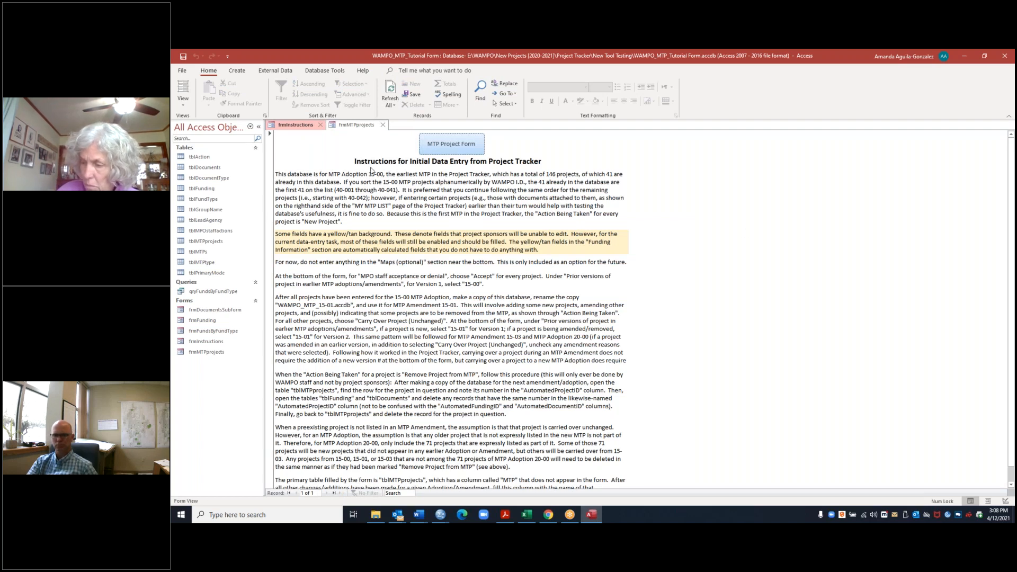
# Step: Open the MTP project form and start a new project record
pyautogui.click(463, 151)
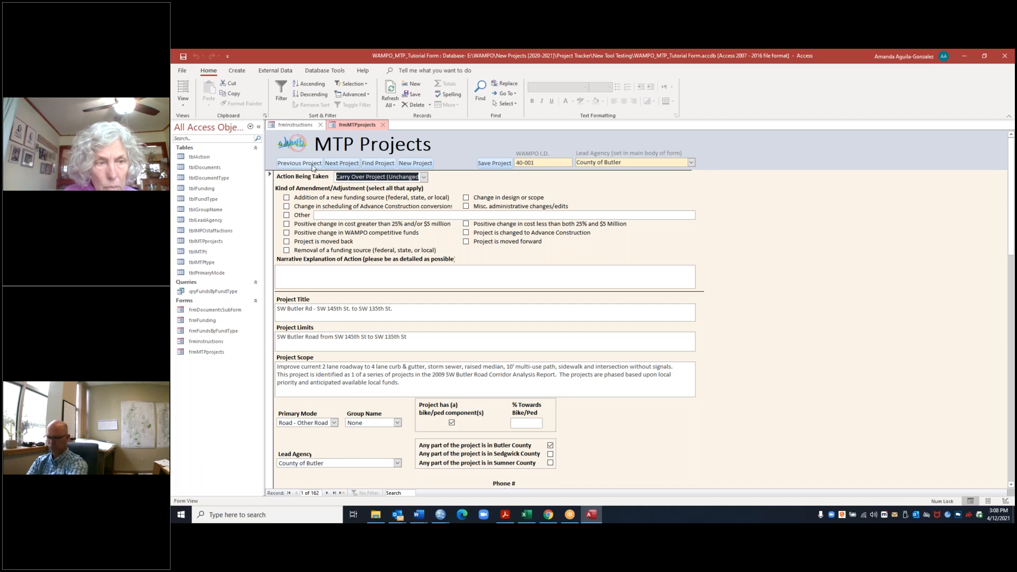
pyautogui.click(411, 165)
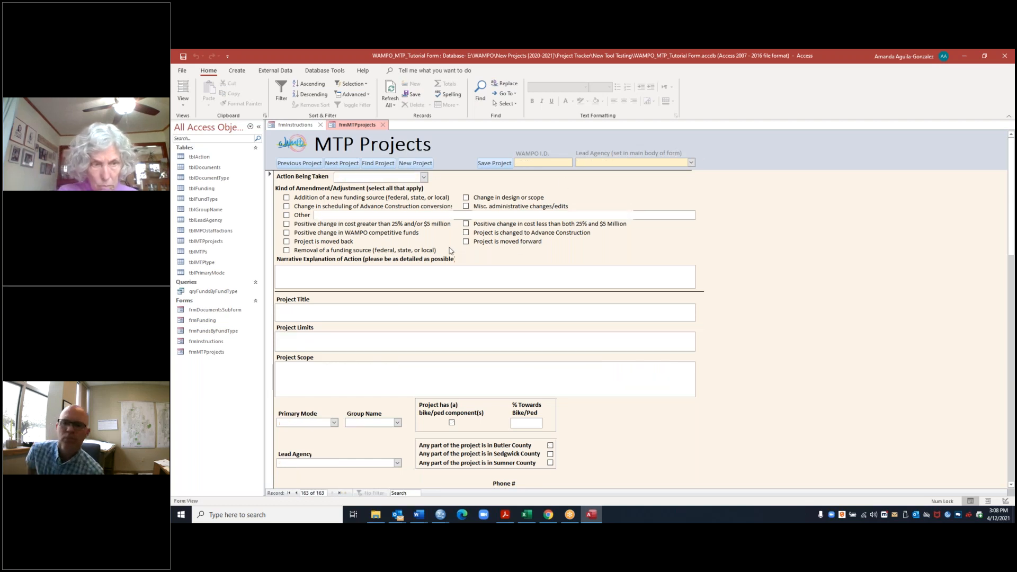
pyautogui.scroll(-3, 367, 186)
pyautogui.scroll(-1, 481, 329)
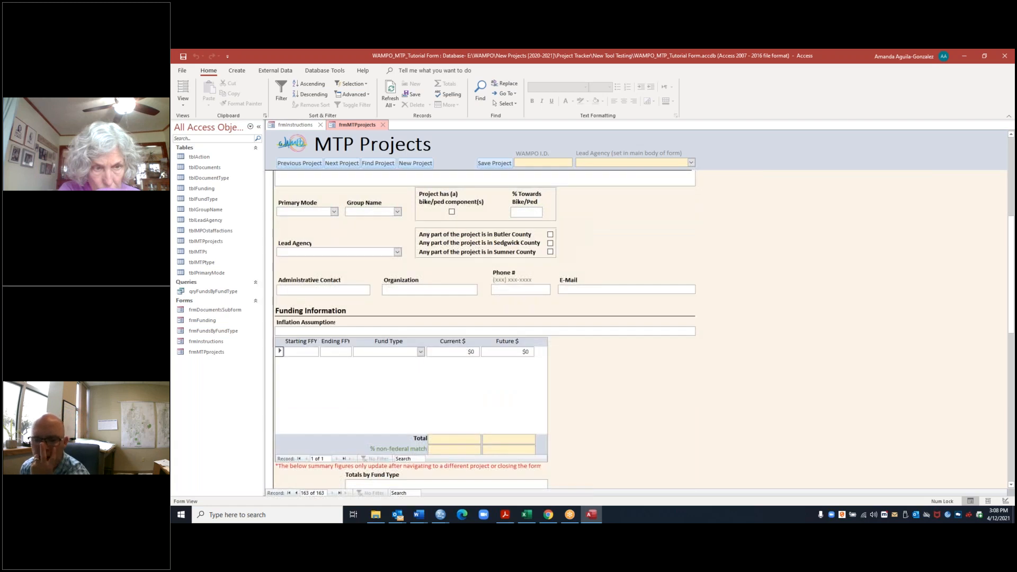
pyautogui.scroll(4, 788, 404)
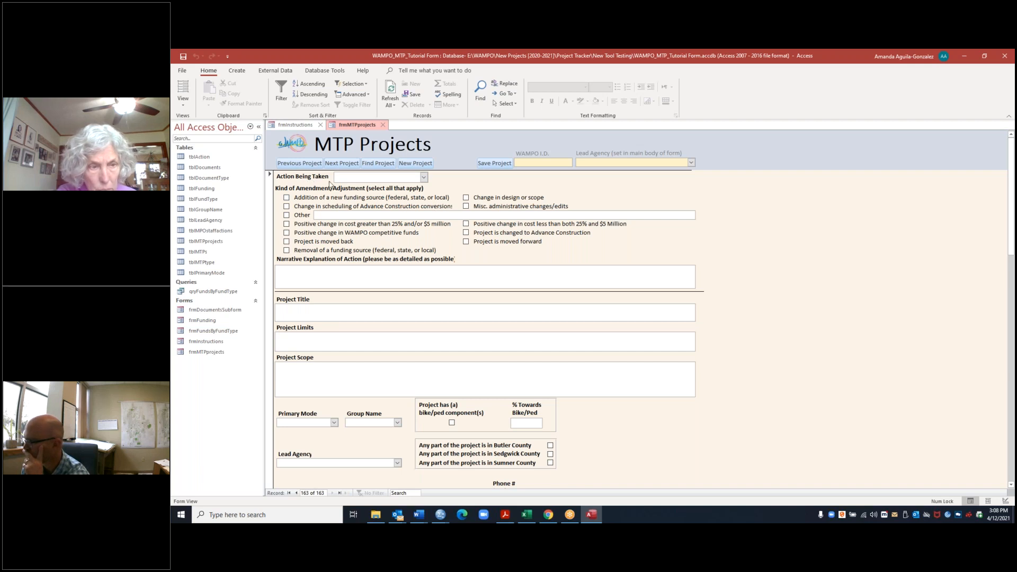
# Step: Set the Action Being Taken of the new record to New Project, leaving the narrative explanation empty
pyautogui.click(424, 177)
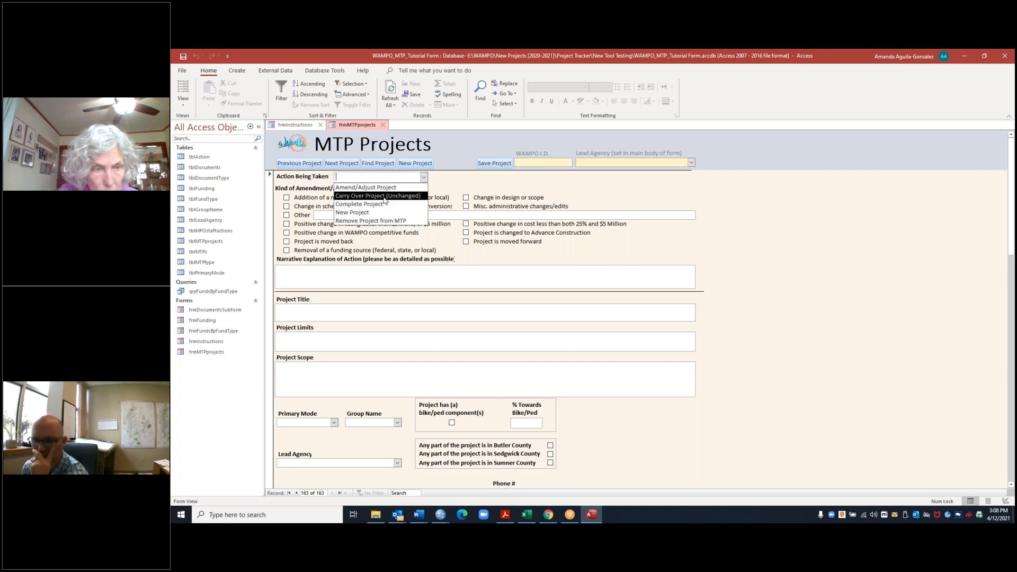
pyautogui.click(380, 216)
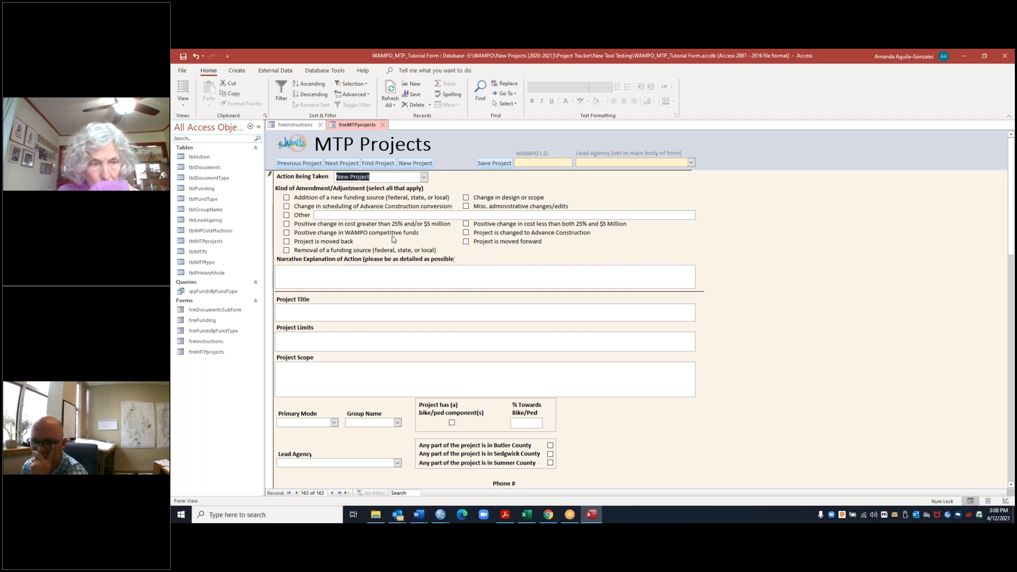
pyautogui.click(467, 280)
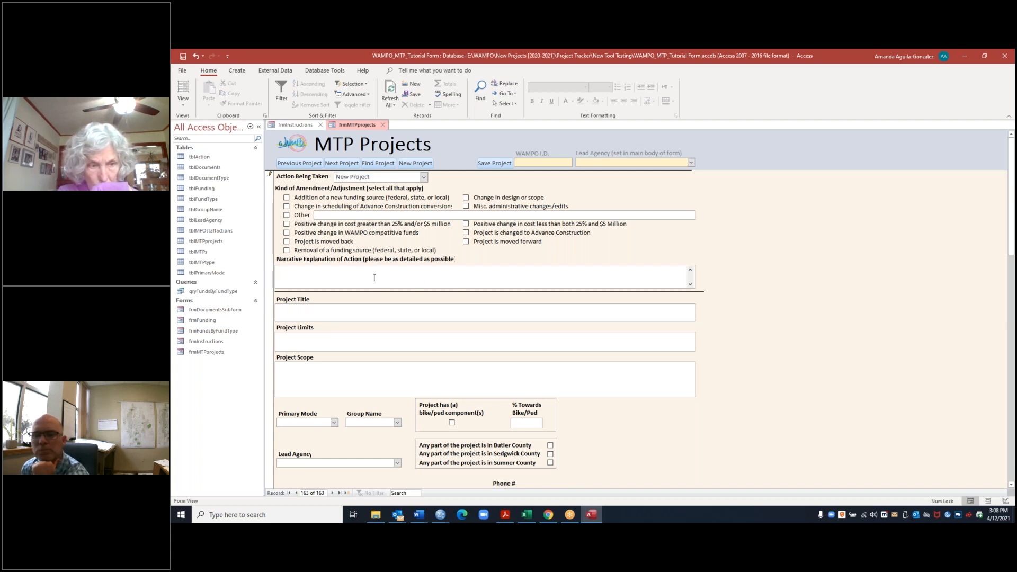
# Step: Enter "WAMPO bike lanes" as the project title
pyautogui.click(307, 305)
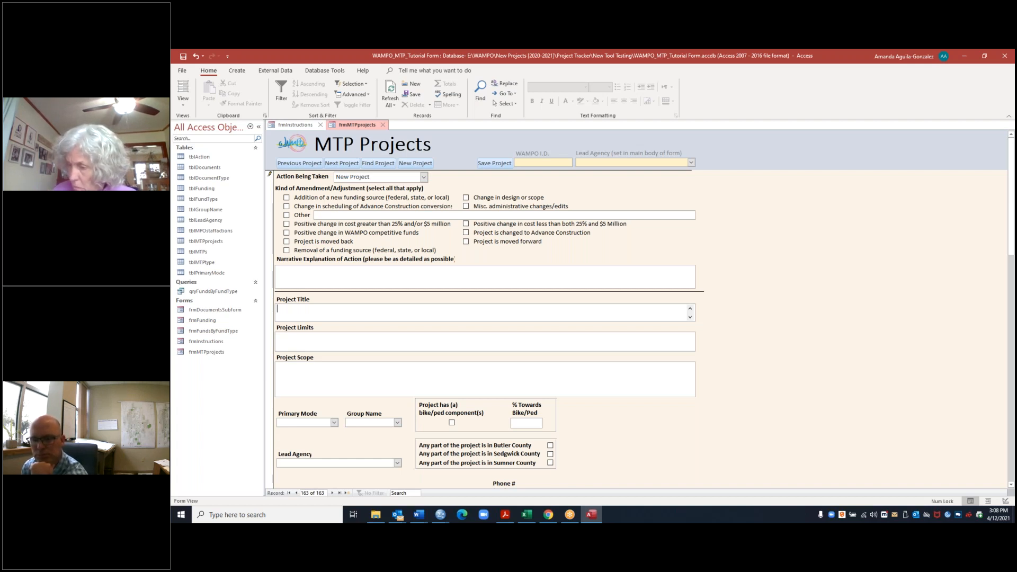
pyautogui.write('Wa')
pyautogui.press('capslock')
pyautogui.press('BackSpace')
pyautogui.write('AMP')
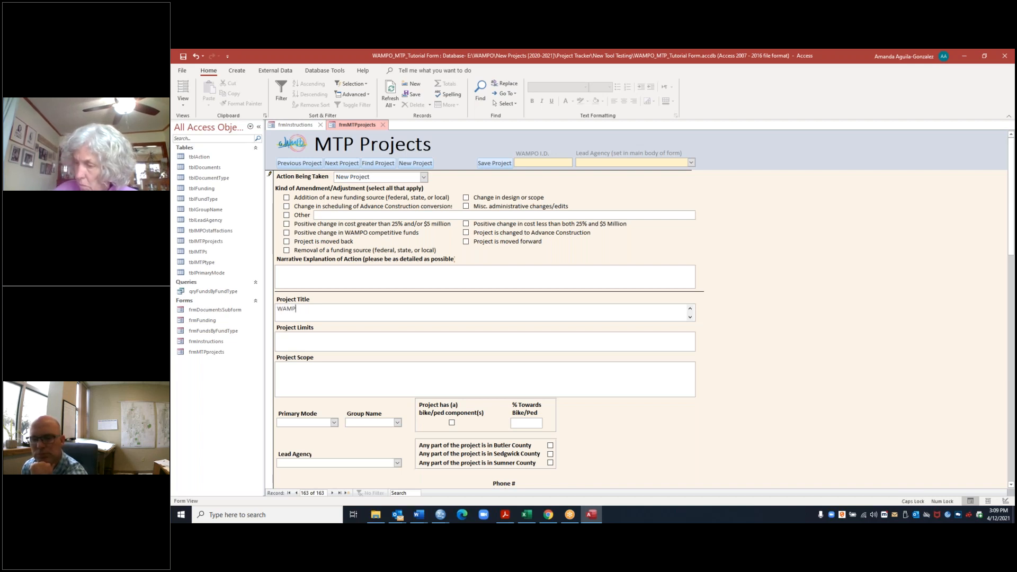
pyautogui.write('O')
pyautogui.press('capslock')
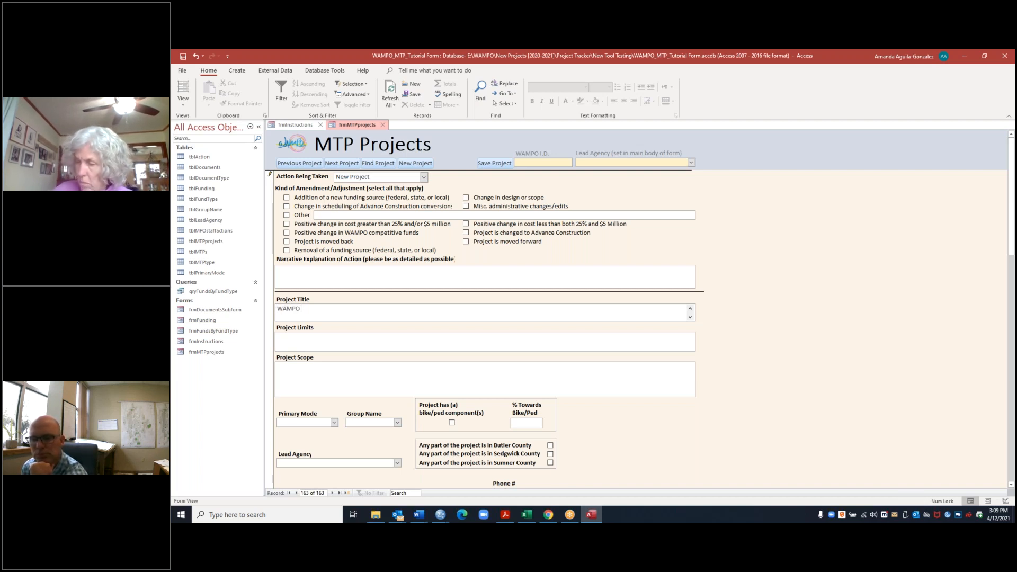
pyautogui.write('bike planes')
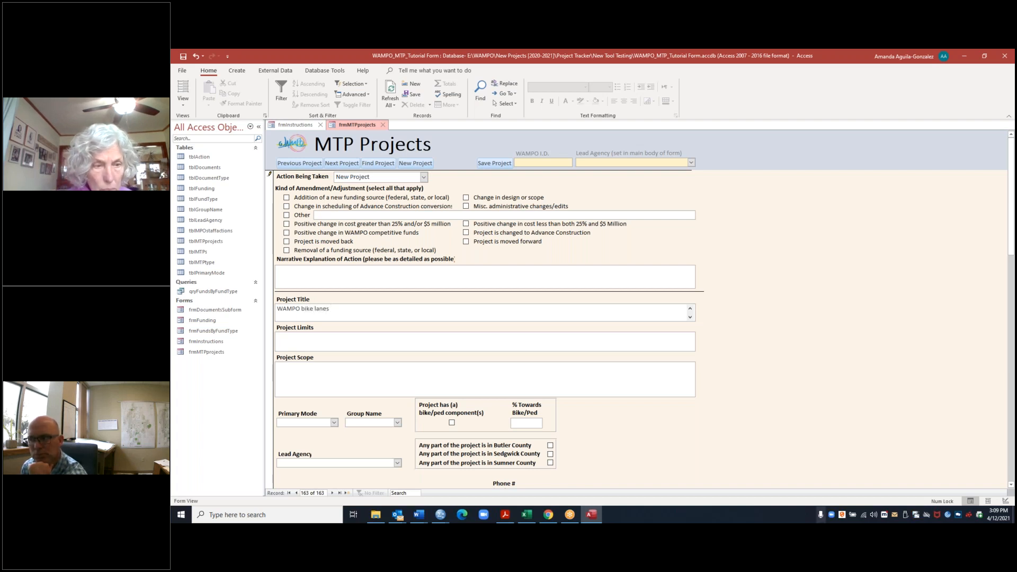
pyautogui.click(330, 344)
pyautogui.click(327, 307)
pyautogui.click(381, 343)
pyautogui.click(369, 308)
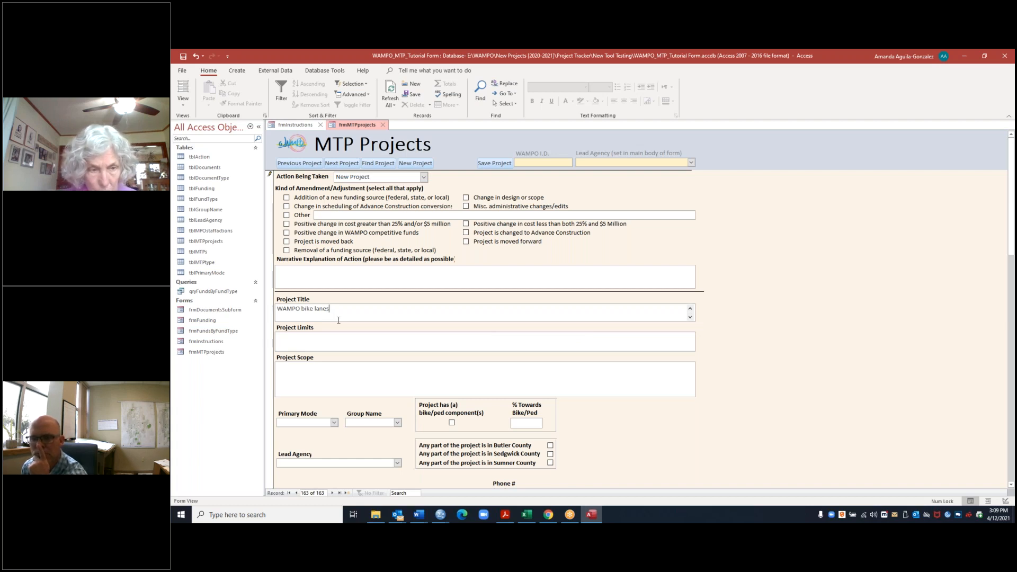
# Step: Enter "Wampo region" as the project limits and "Bike lanes." as the project scope
pyautogui.click(340, 345)
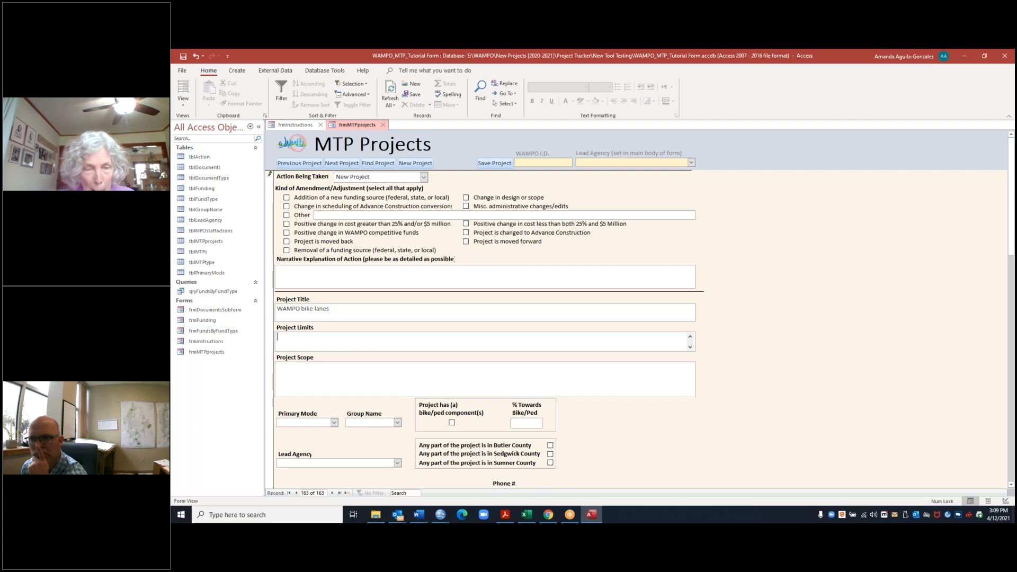
pyautogui.write('Wampo region')
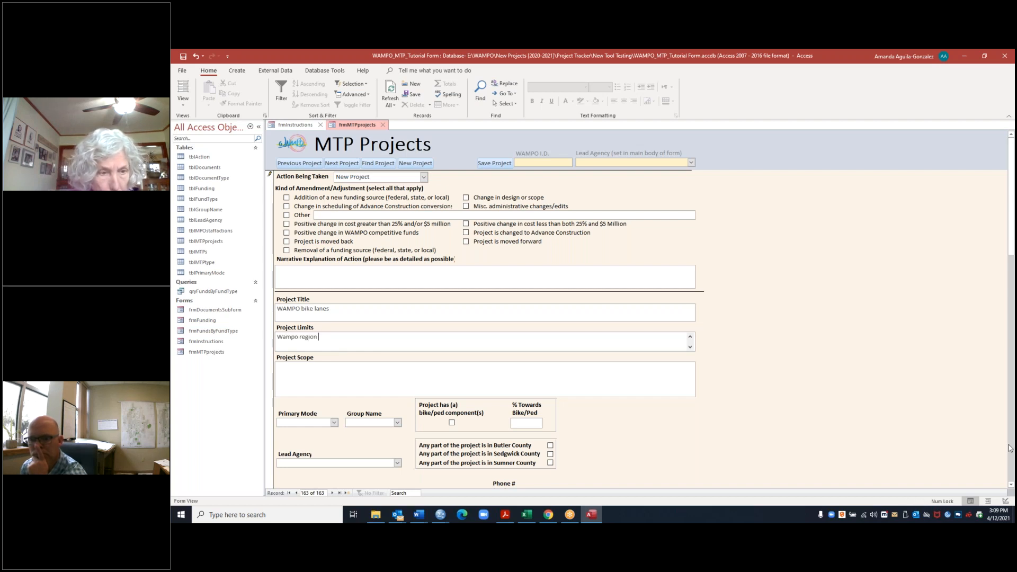
pyautogui.click(584, 373)
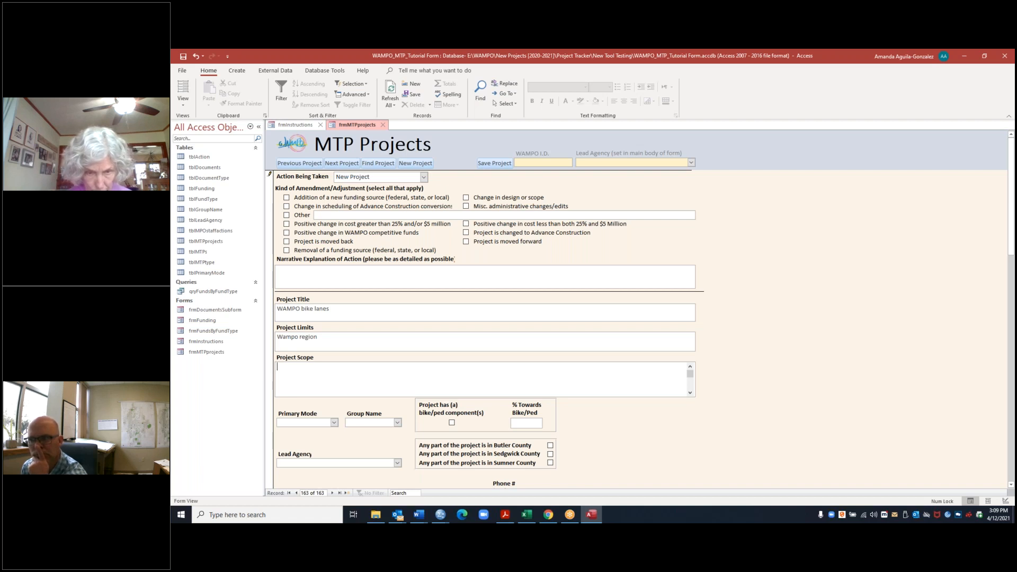
pyautogui.write('Bike lanes.')
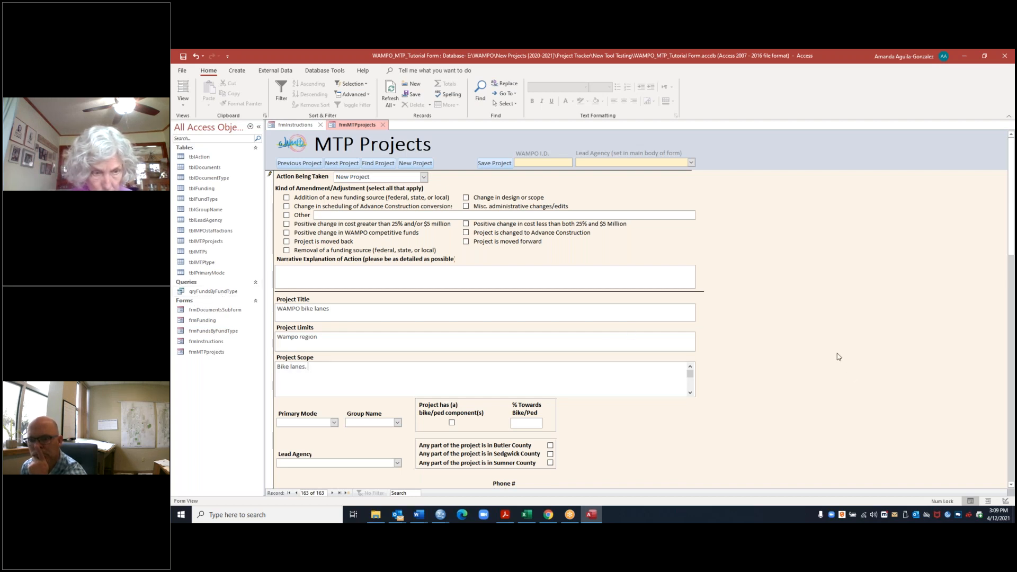
# Step: Set the project's primary mode to Ped/Bike
pyautogui.scroll(-3, 791, 358)
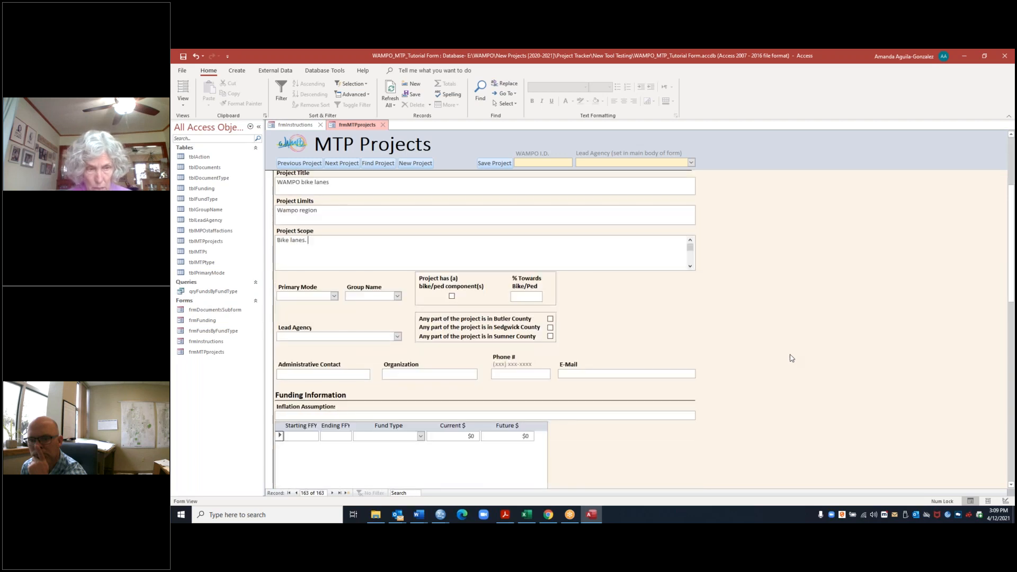
pyautogui.click(333, 297)
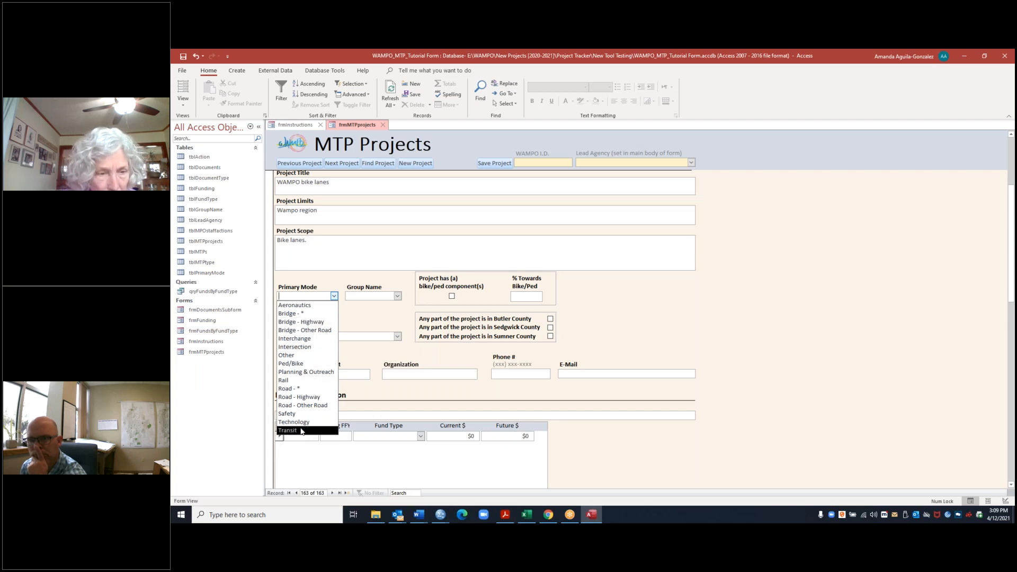
pyautogui.click(303, 366)
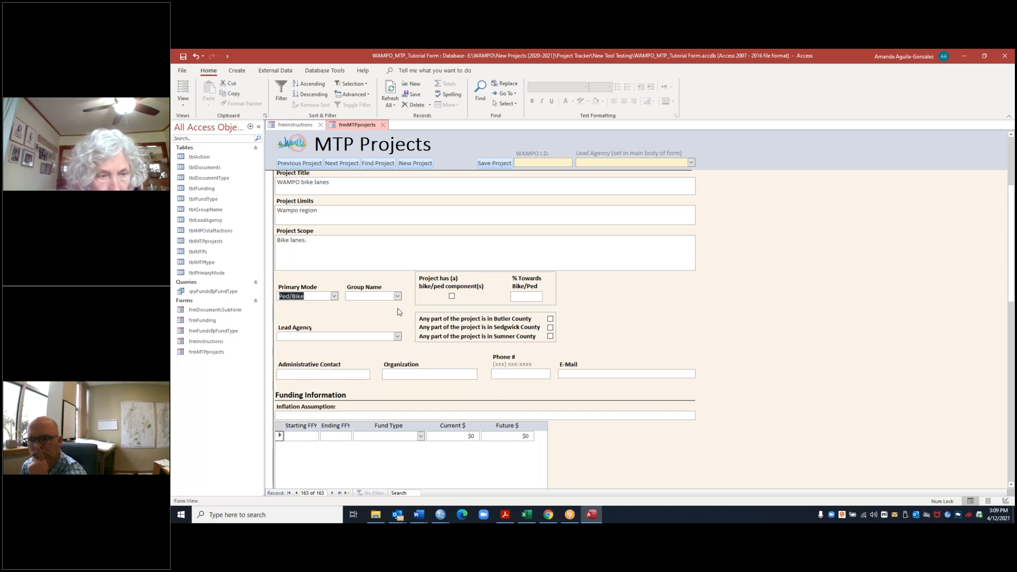
# Step: Set the group name to None and mark the project as having bike/ped components
pyautogui.click(398, 296)
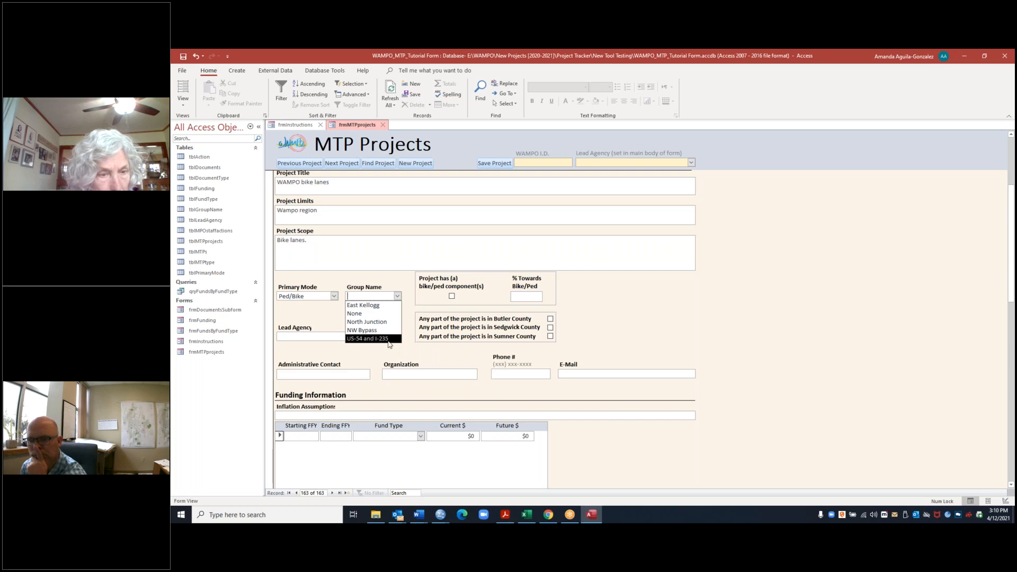
pyautogui.click(374, 314)
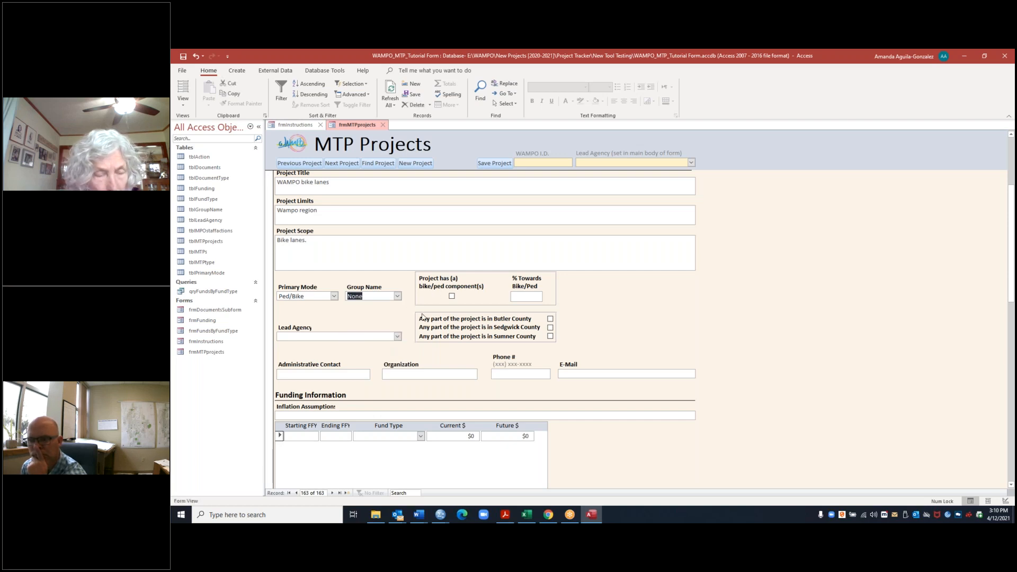
pyautogui.click(452, 295)
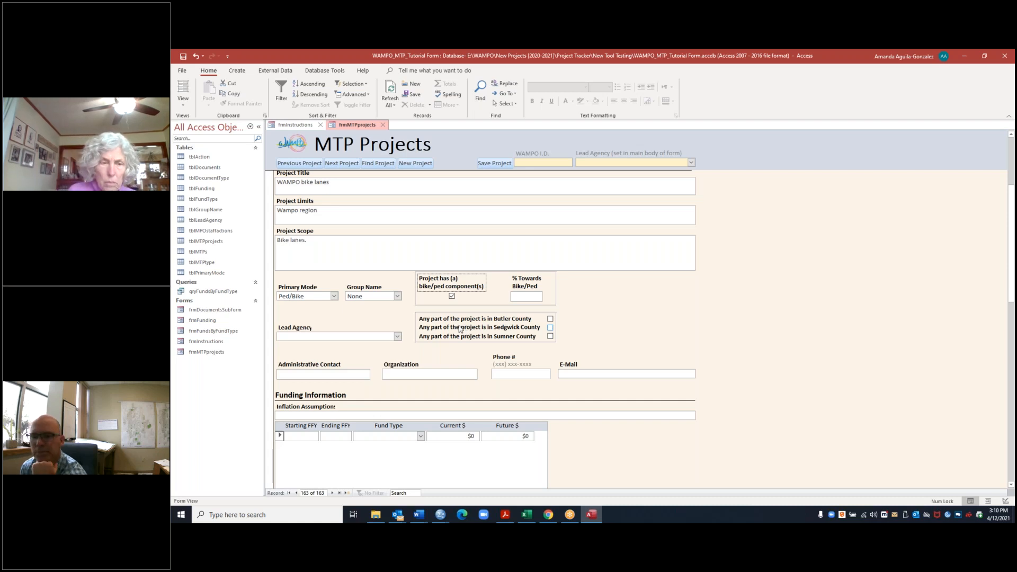
pyautogui.click(551, 327)
pyautogui.click(551, 319)
pyautogui.click(550, 336)
pyautogui.click(550, 327)
pyautogui.click(550, 319)
pyautogui.click(551, 336)
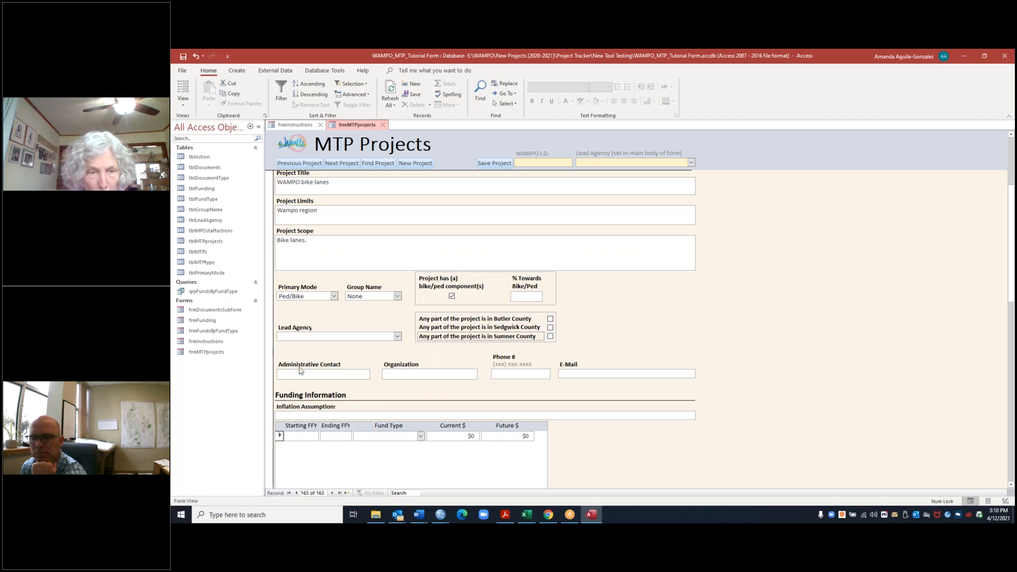
# Step: Set the project's lead agency to WAMPO
pyautogui.click(397, 337)
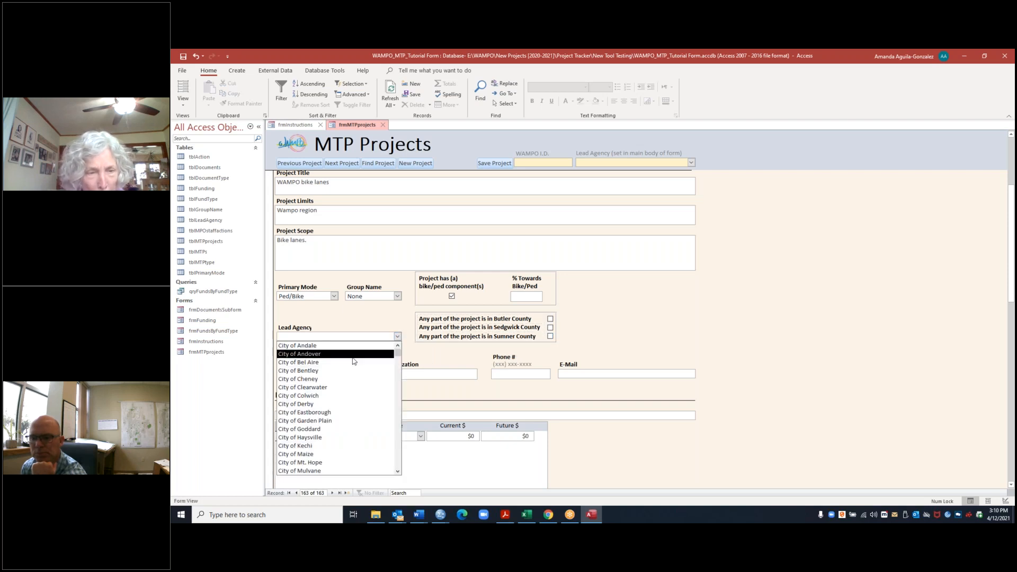
pyautogui.click(397, 337)
pyautogui.click(397, 337)
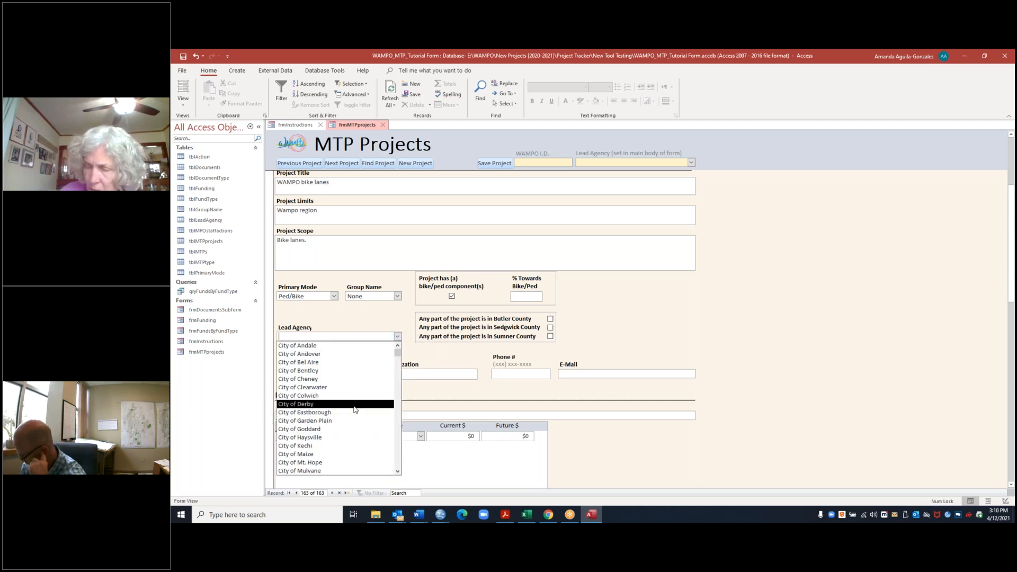
pyautogui.scroll(-2, 355, 409)
pyautogui.scroll(-6, 355, 410)
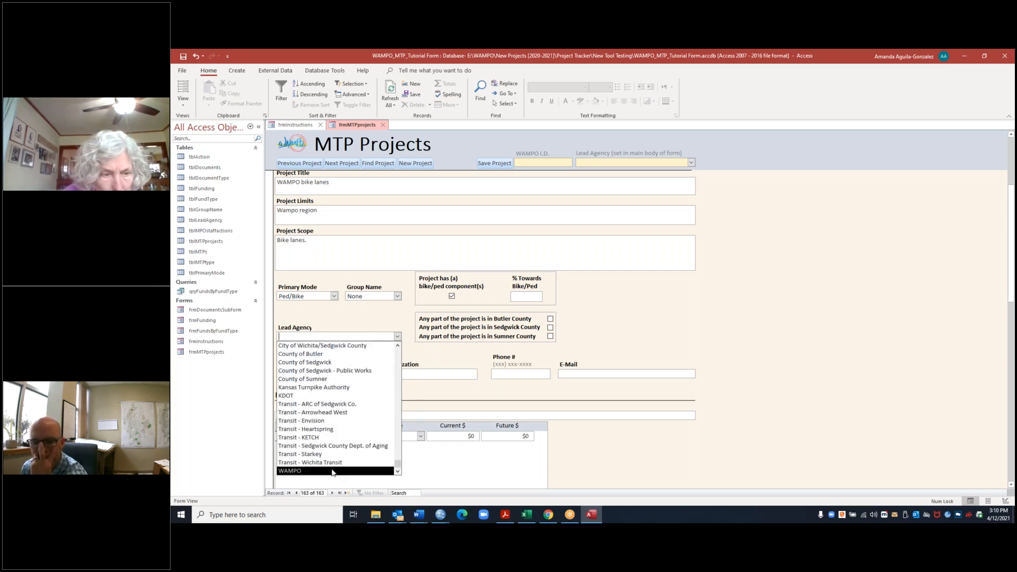
pyautogui.click(333, 471)
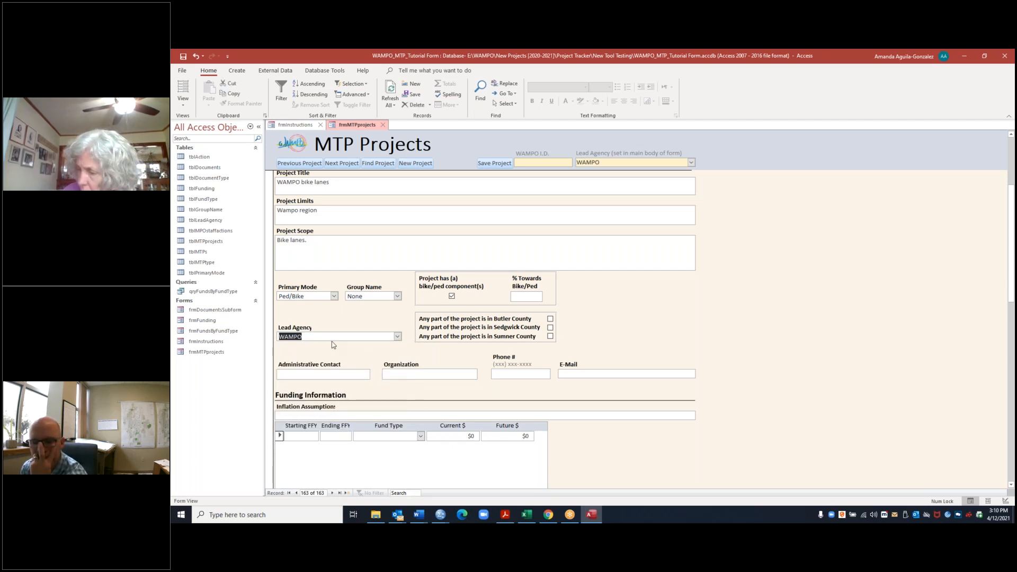
pyautogui.click(398, 337)
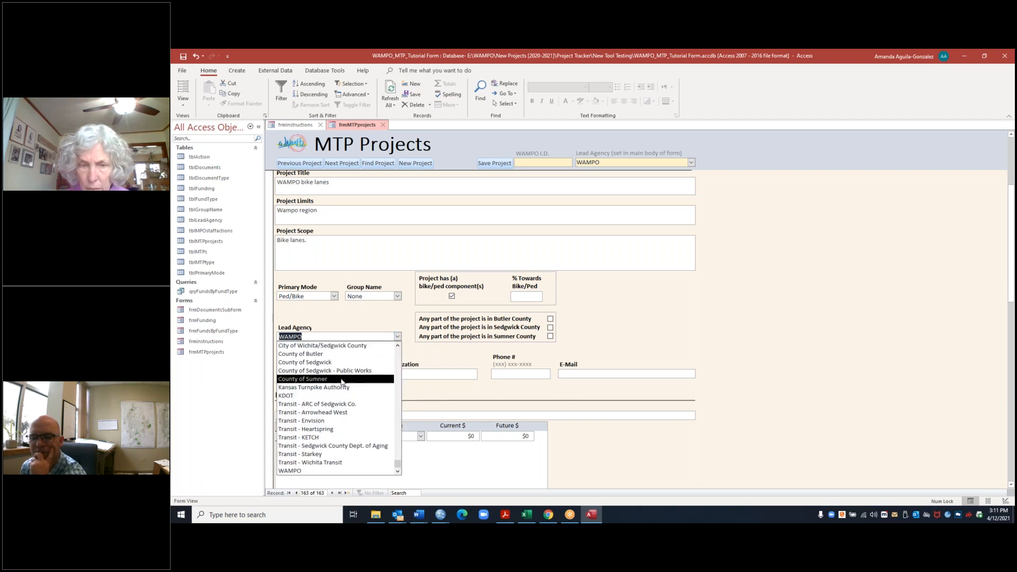
pyautogui.click(649, 335)
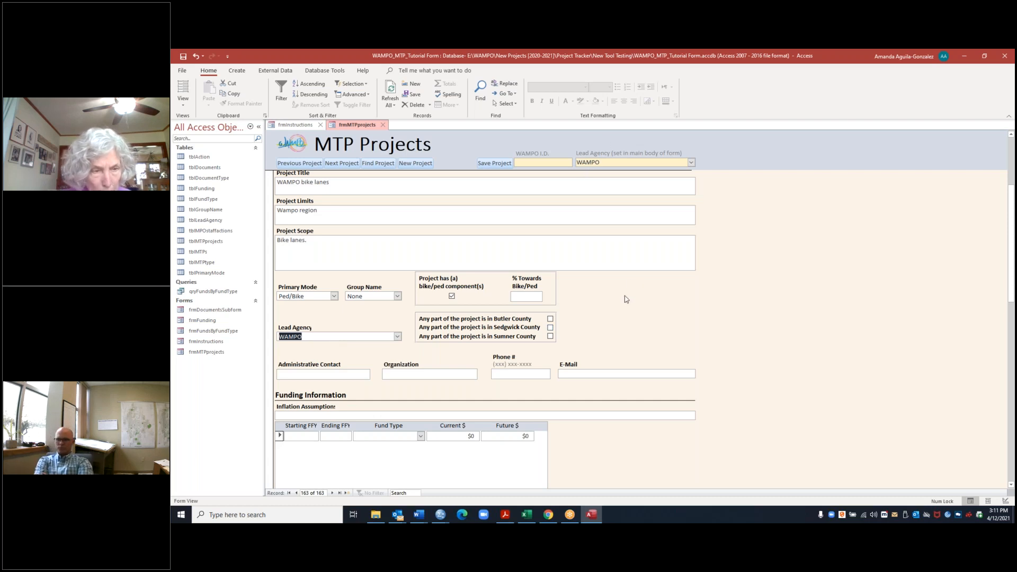
# Step: Enter the administrative contact's name for the project
pyautogui.scroll(-1, 624, 298)
pyautogui.click(357, 333)
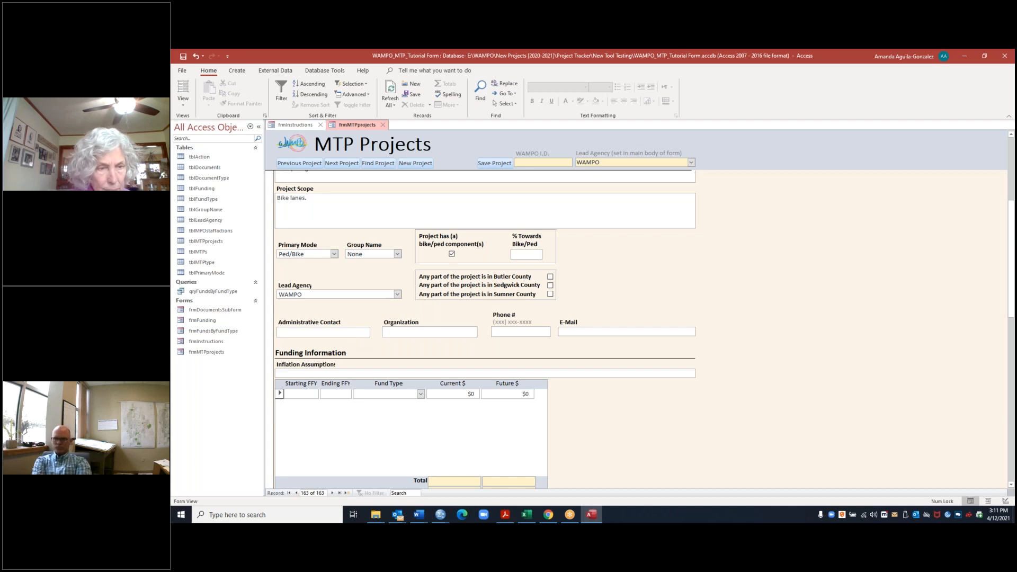
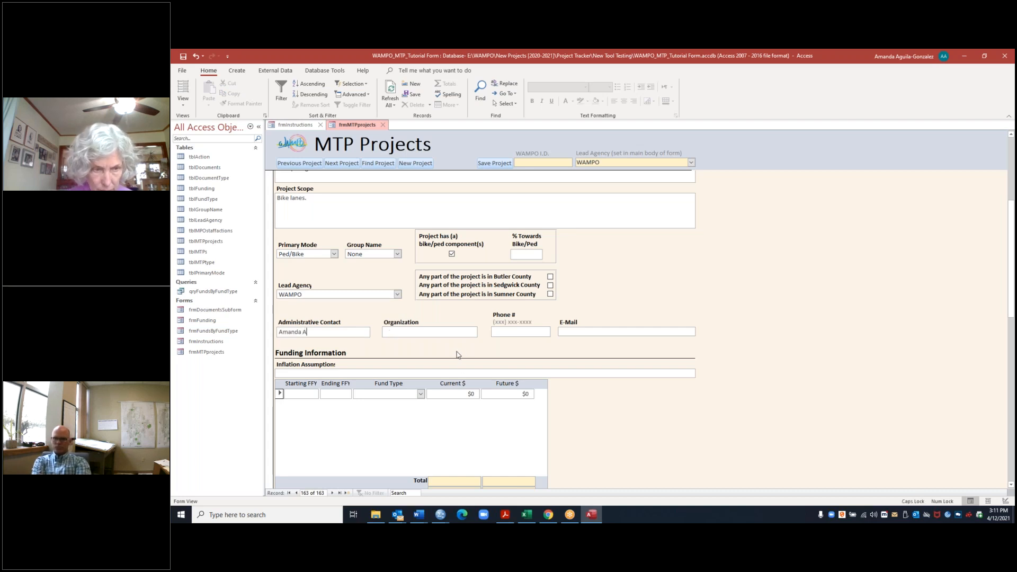
pyautogui.press('capslock')
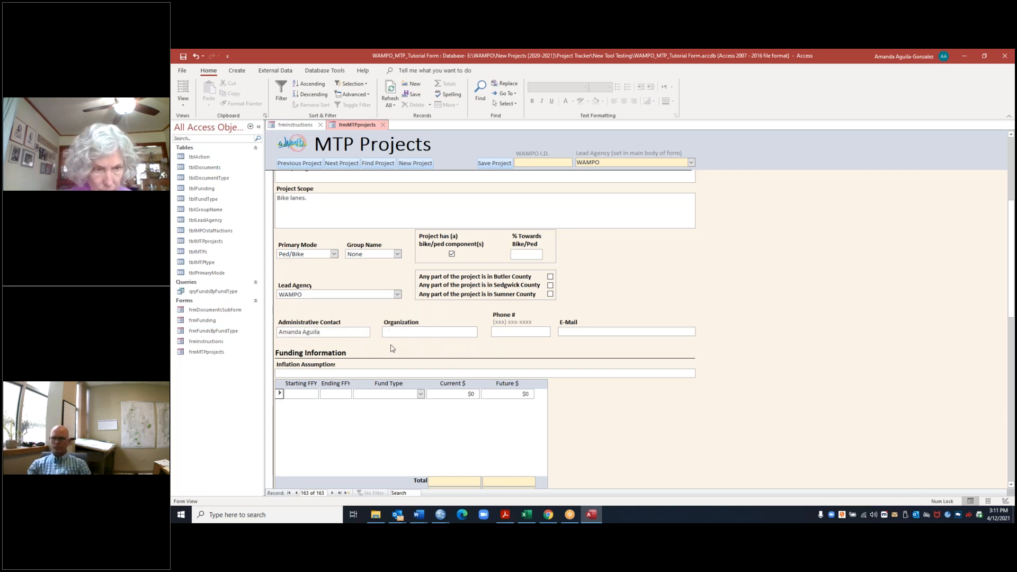
# Step: Enter WAMPO as the administrative contact's organization
pyautogui.write('W')
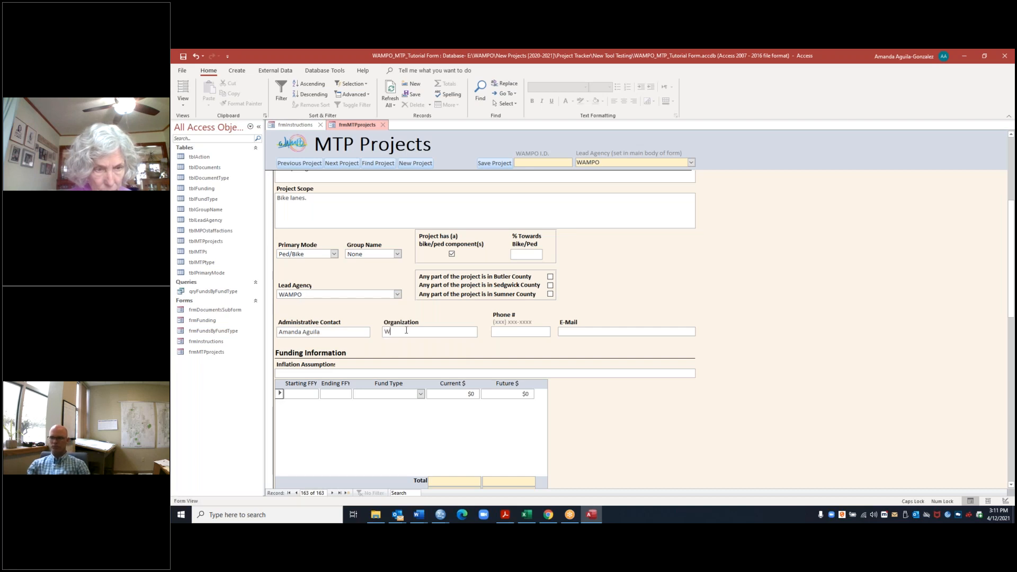
pyautogui.write('am')
pyautogui.press('capslock')
pyautogui.press('BackSpace')
pyautogui.press('BackSpace')
pyautogui.write('AMPO')
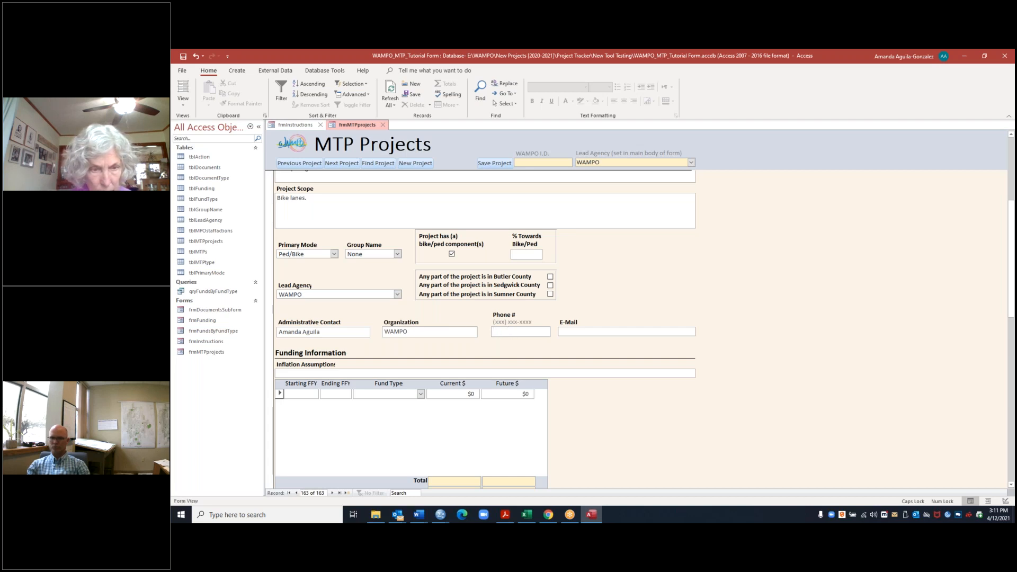
# Step: Enter the area code of the administrative contact's phone number
pyautogui.click(508, 330)
pyautogui.write('3')
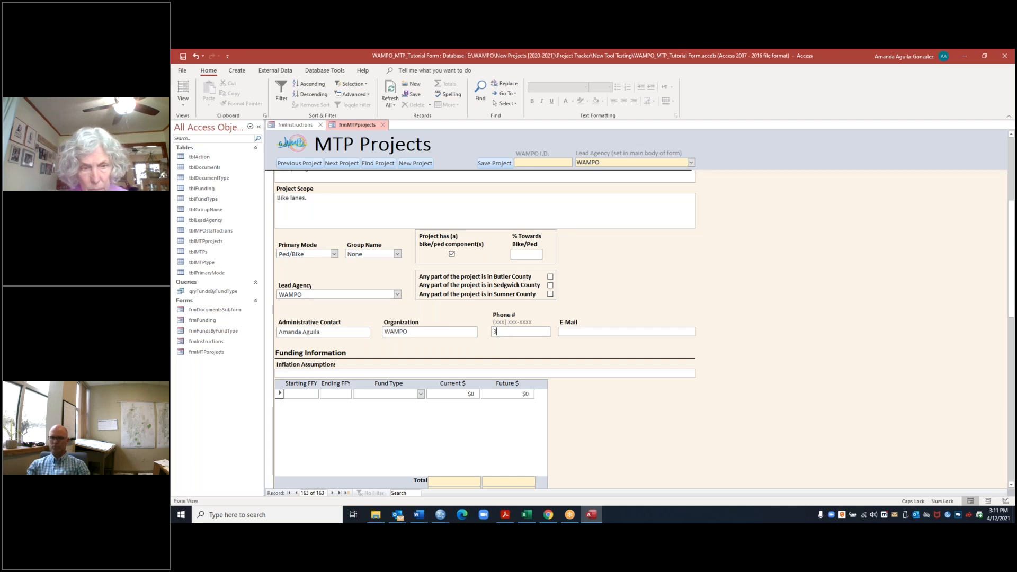
pyautogui.write('16')
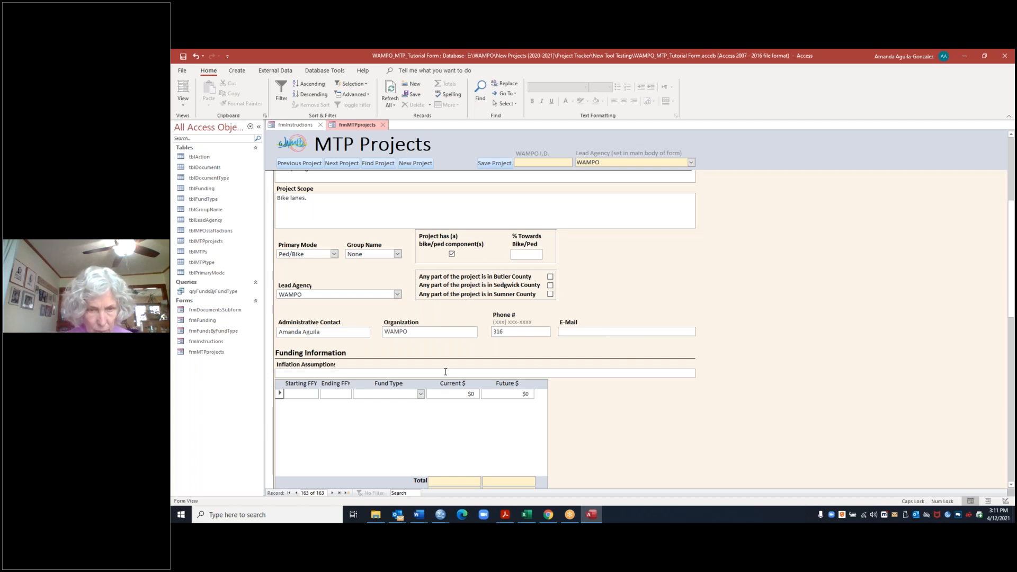
# Step: Set the funding inflation assumption to "4% per year"
pyautogui.scroll(-1, 445, 371)
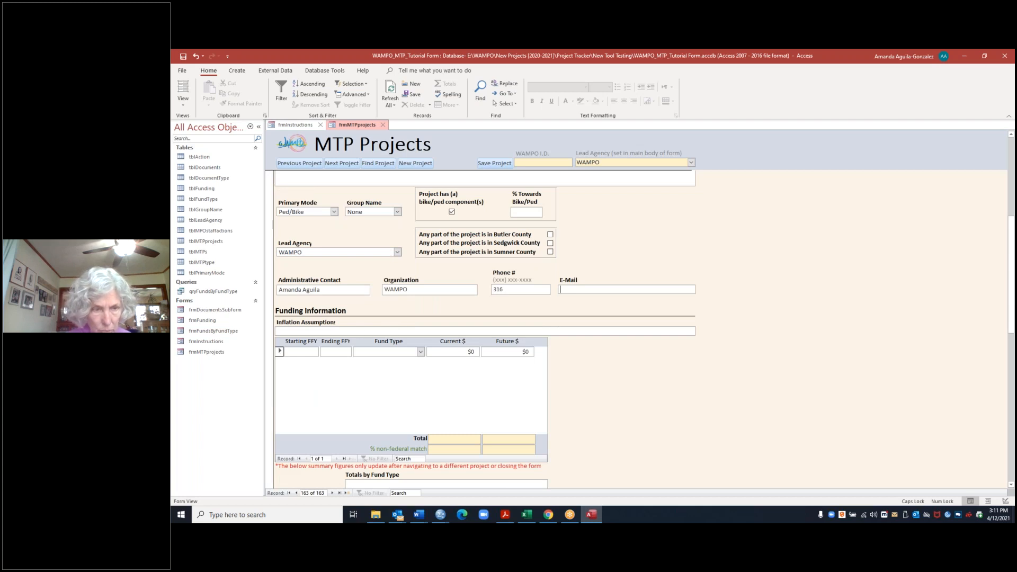
pyautogui.click(303, 330)
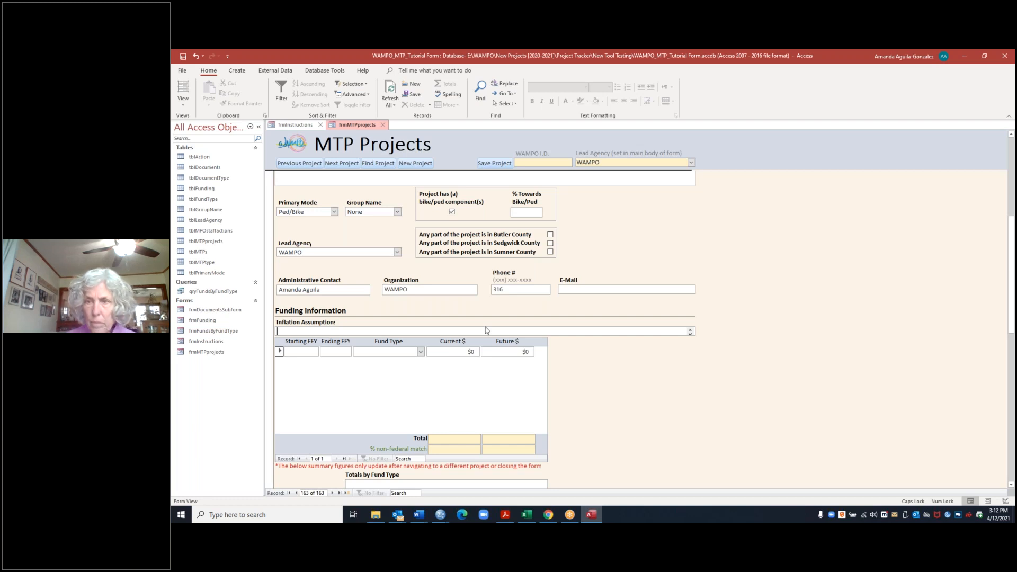
pyautogui.scroll(-3, 486, 330)
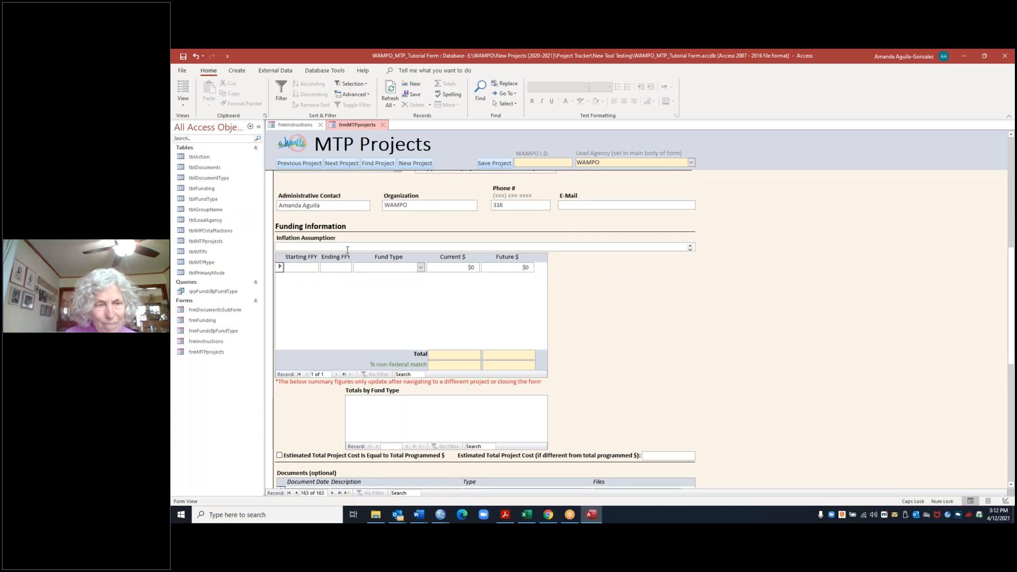
pyautogui.write('% PER YE')
pyautogui.press('BackSpace')
pyautogui.press('BackSpace')
pyautogui.press('BackSpace')
pyautogui.press('capslock')
pyautogui.press('BackSpace')
pyautogui.press('BackSpace')
pyautogui.press('BackSpace')
pyautogui.write('per year')
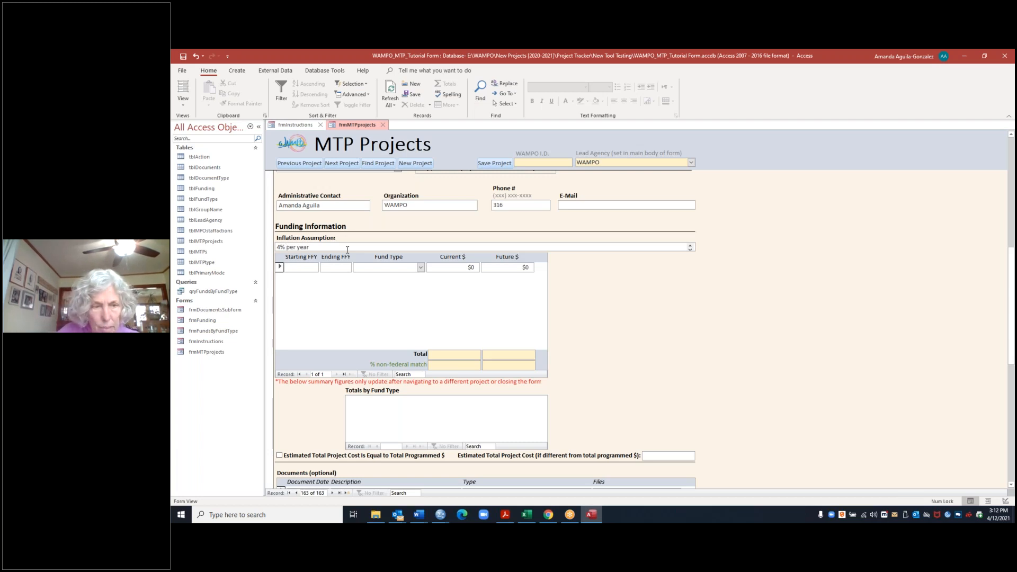
# Step: Enter the administrative contact's e-mail address and complete the contact's phone number
pyautogui.click(297, 268)
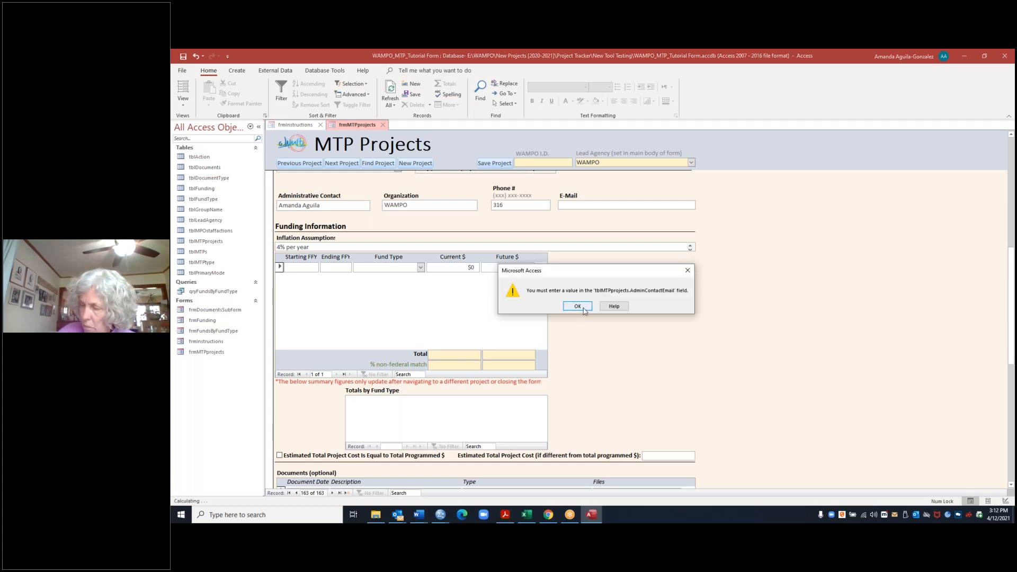
pyautogui.click(577, 307)
pyautogui.click(581, 205)
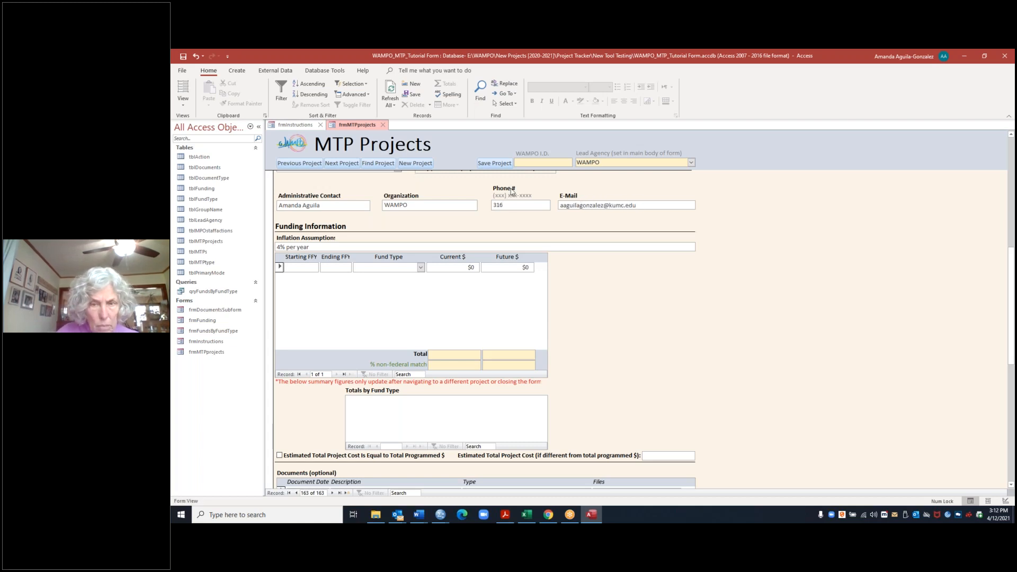
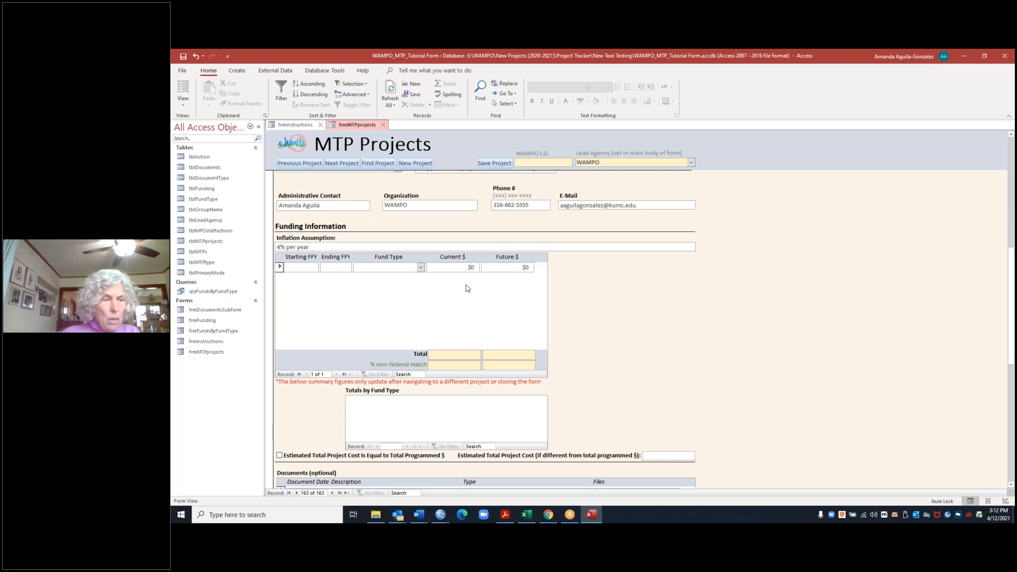
# Step: Fill the first funding row with starting FFY 2015, ending FFY 2019 and fund type Local
pyautogui.click(326, 277)
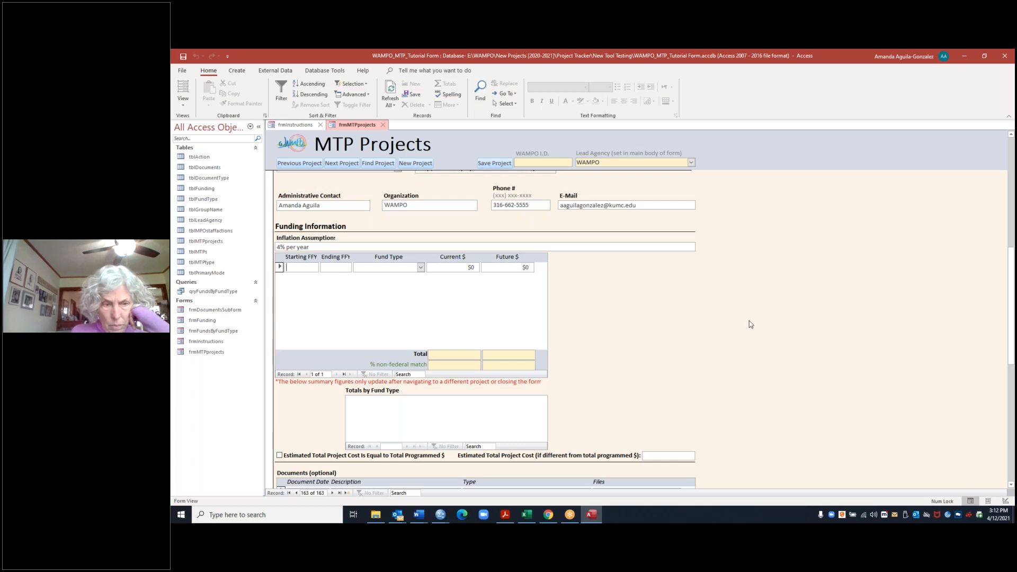
pyautogui.write('2015')
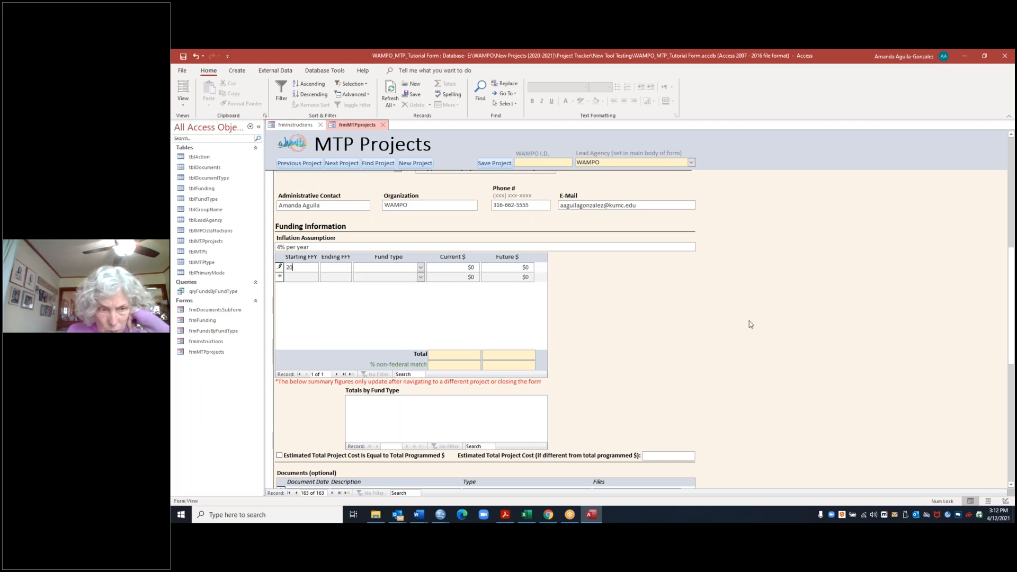
pyautogui.click(347, 267)
pyautogui.write('2019')
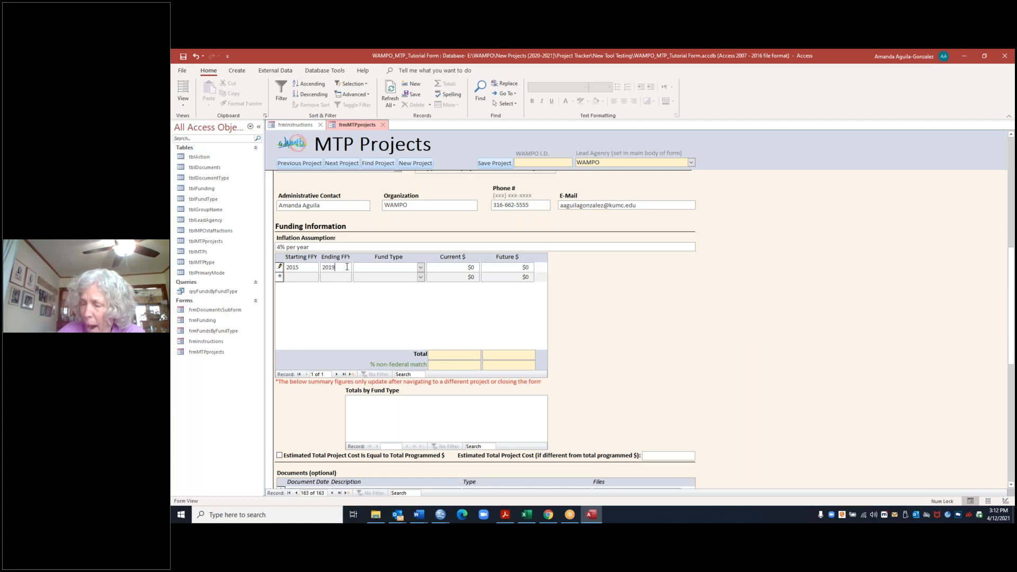
pyautogui.click(421, 267)
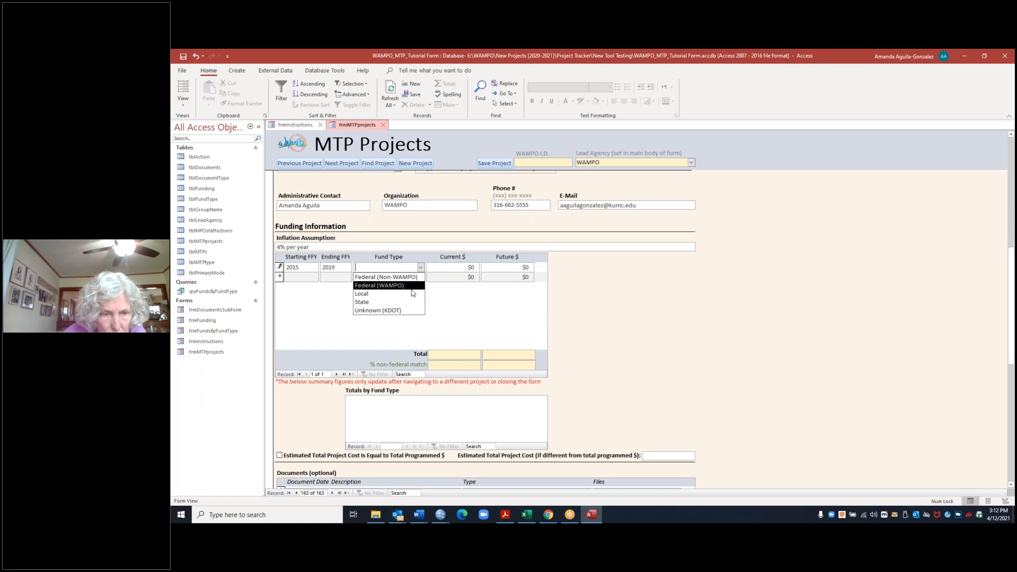
pyautogui.click(393, 296)
pyautogui.click(421, 268)
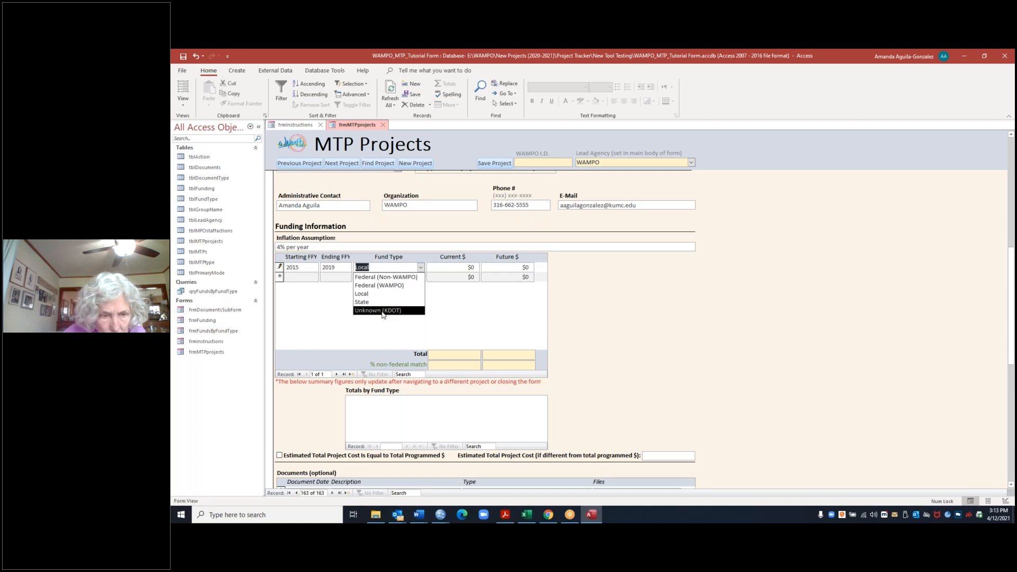
# Step: Set both the current and future amounts of the Local funding row to $15,000
pyautogui.click(472, 269)
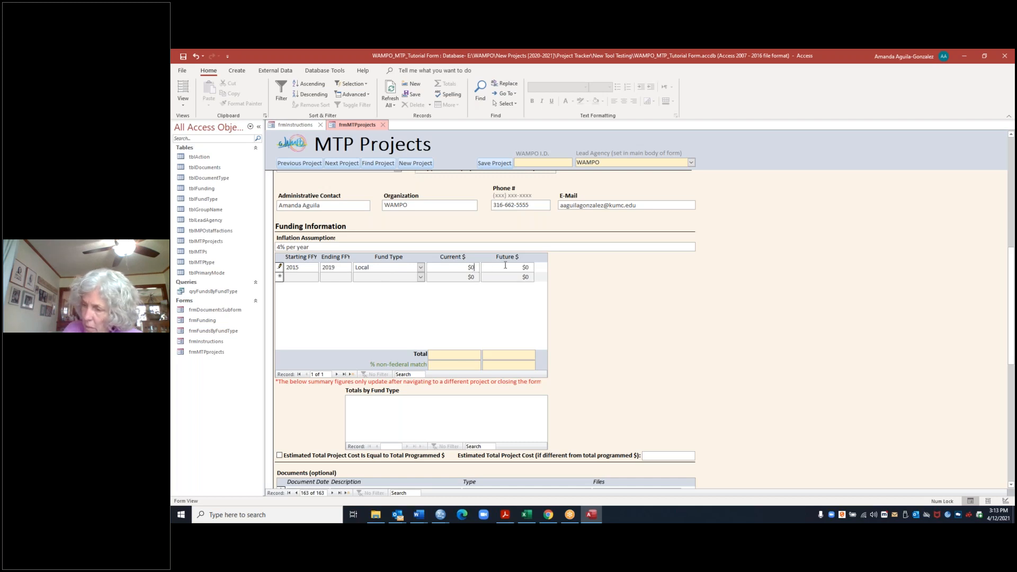
pyautogui.write('15000')
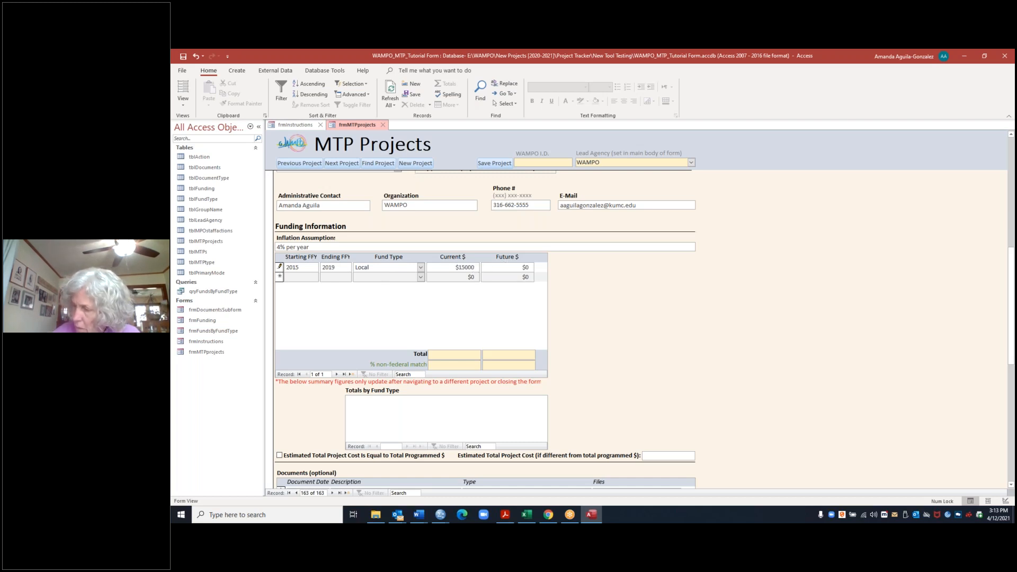
pyautogui.press('Tab')
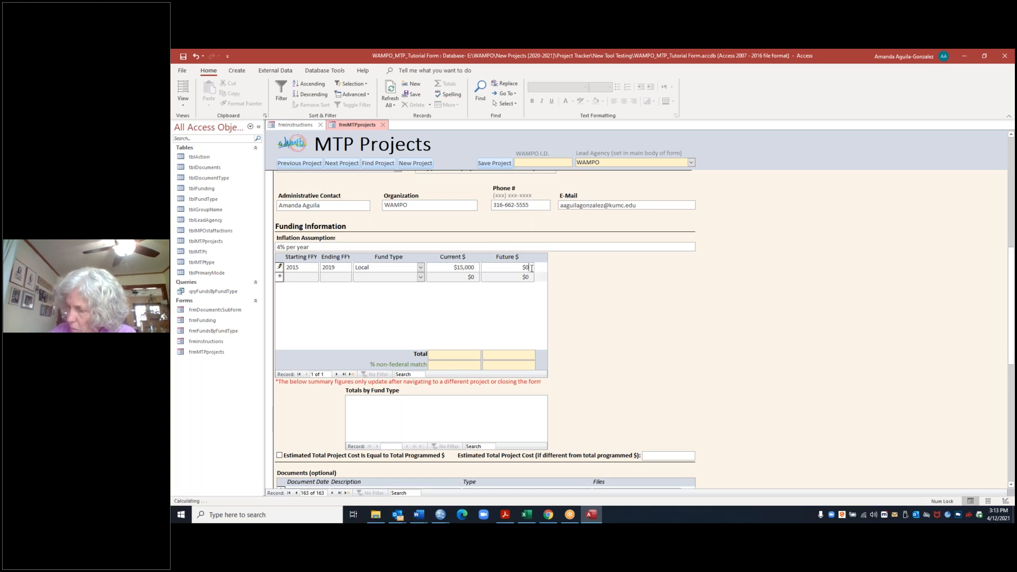
pyautogui.write('1500')
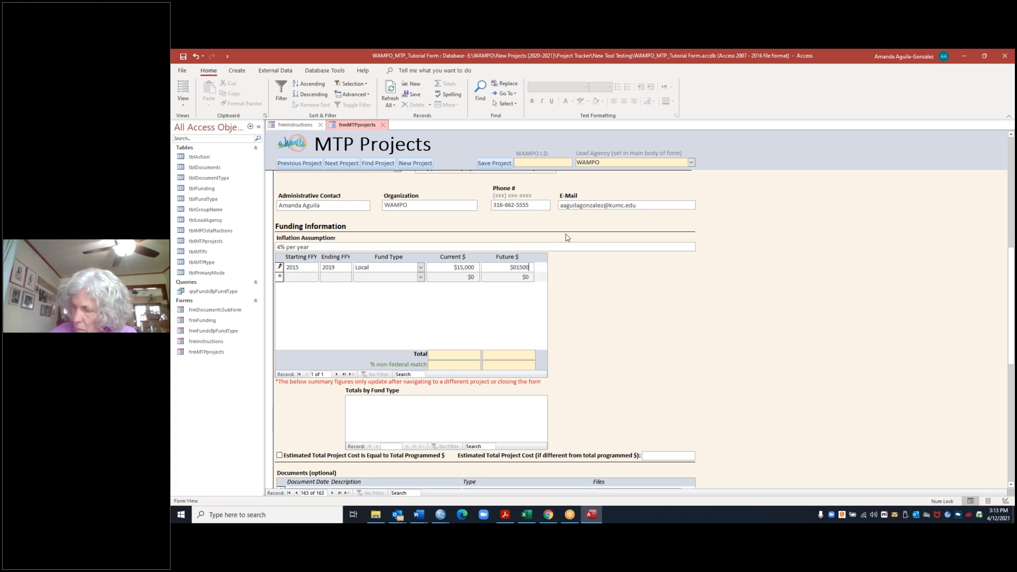
pyautogui.press('BackSpace')
pyautogui.press('BackSpace')
pyautogui.press('BackSpace')
pyautogui.press('BackSpace')
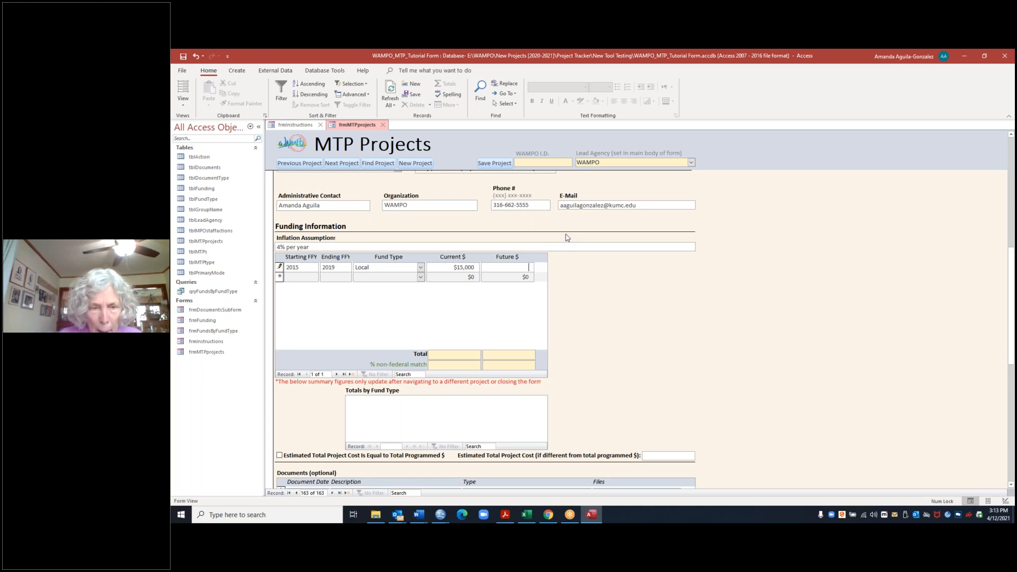
pyautogui.write('$15000')
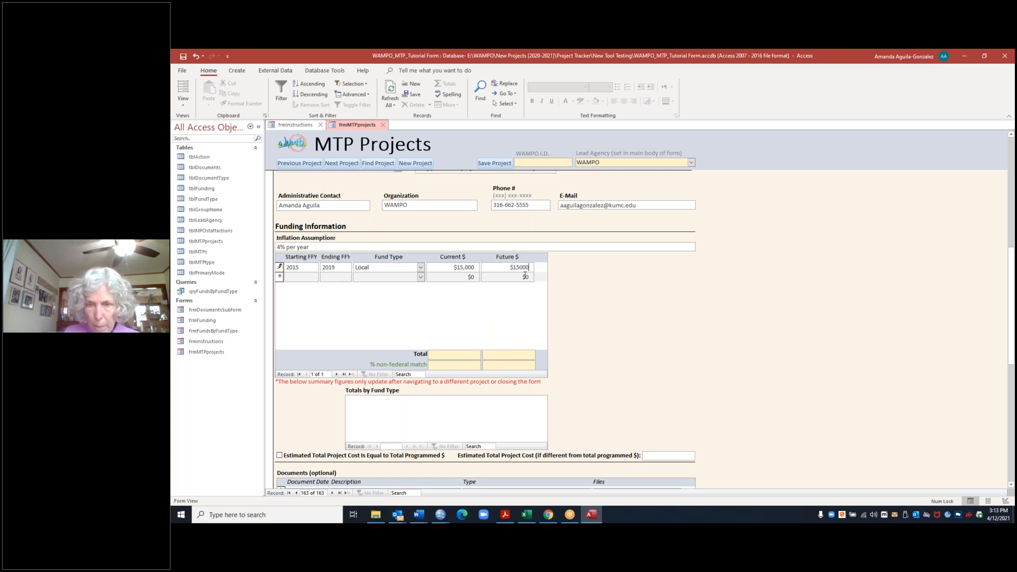
# Step: Add a second funding row with starting FFY 2015, ending FFY 2019 and fund type State
pyautogui.click(309, 280)
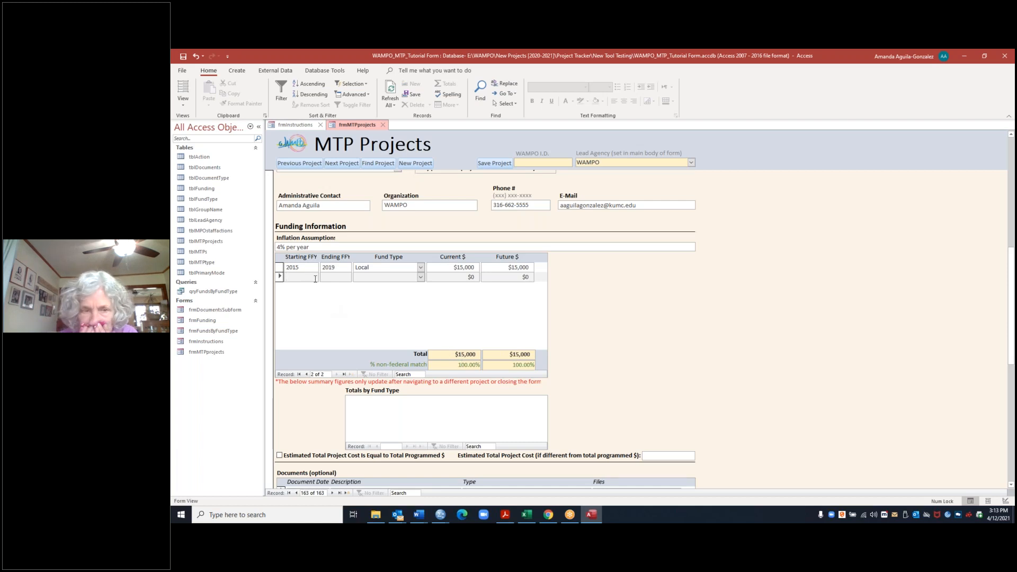
pyautogui.write('2015')
pyautogui.press('Tab')
pyautogui.write('2019')
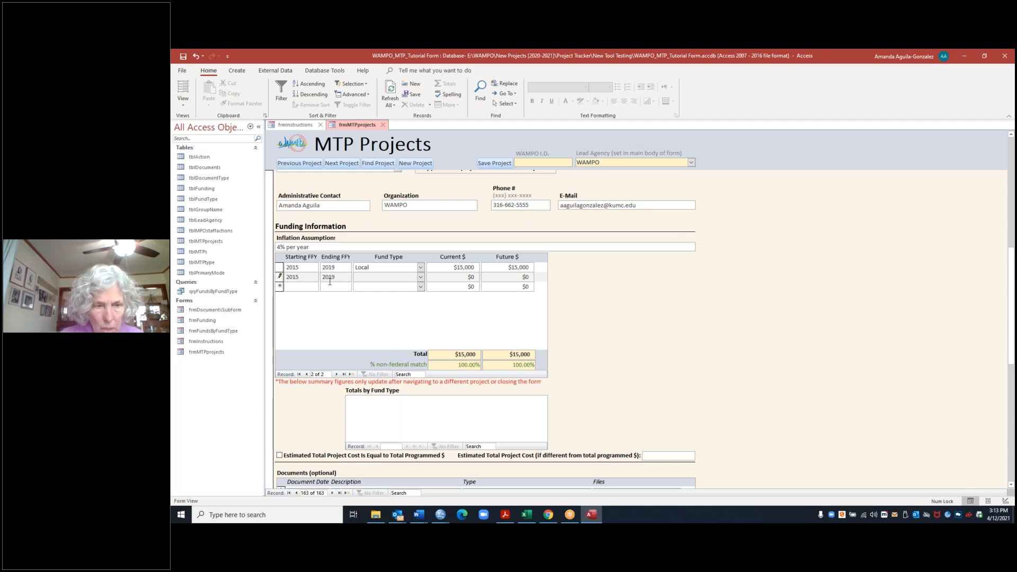
pyautogui.click(421, 277)
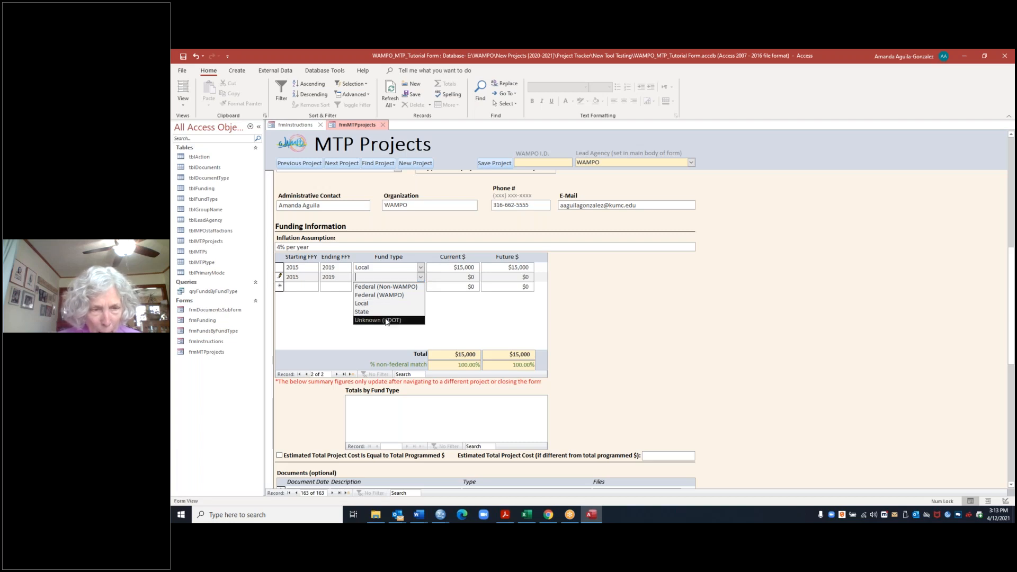
pyautogui.click(386, 311)
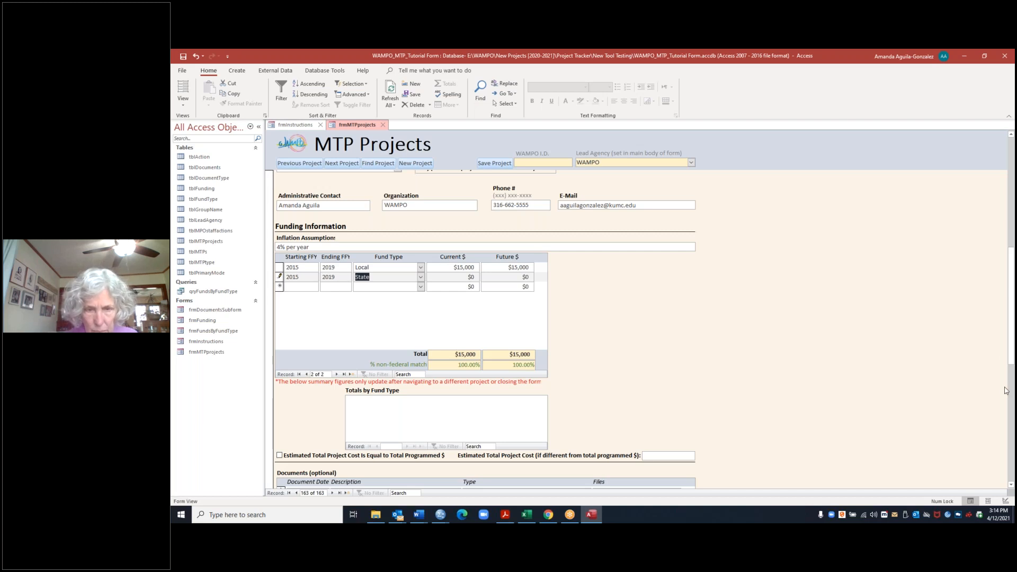
# Step: Add a document entry dated 4/13/2021 with the description "Statement"
pyautogui.click(1011, 484)
pyautogui.click(1011, 484)
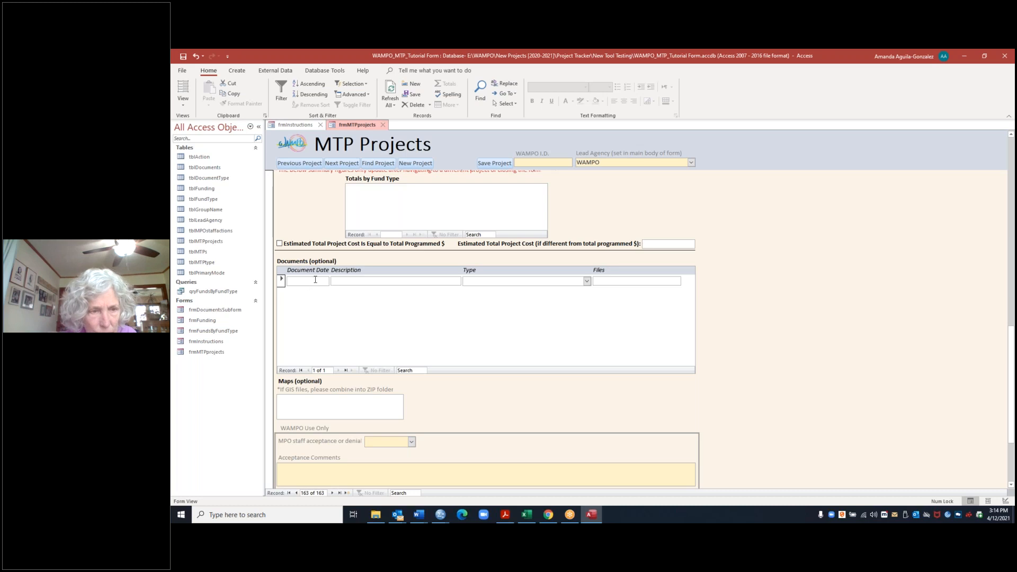
pyautogui.click(307, 284)
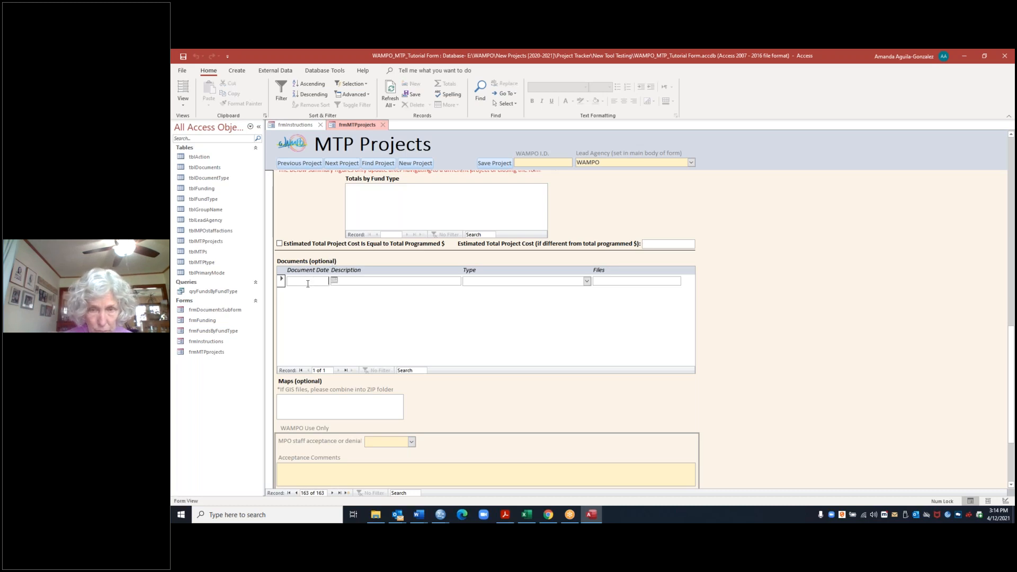
pyautogui.click(334, 281)
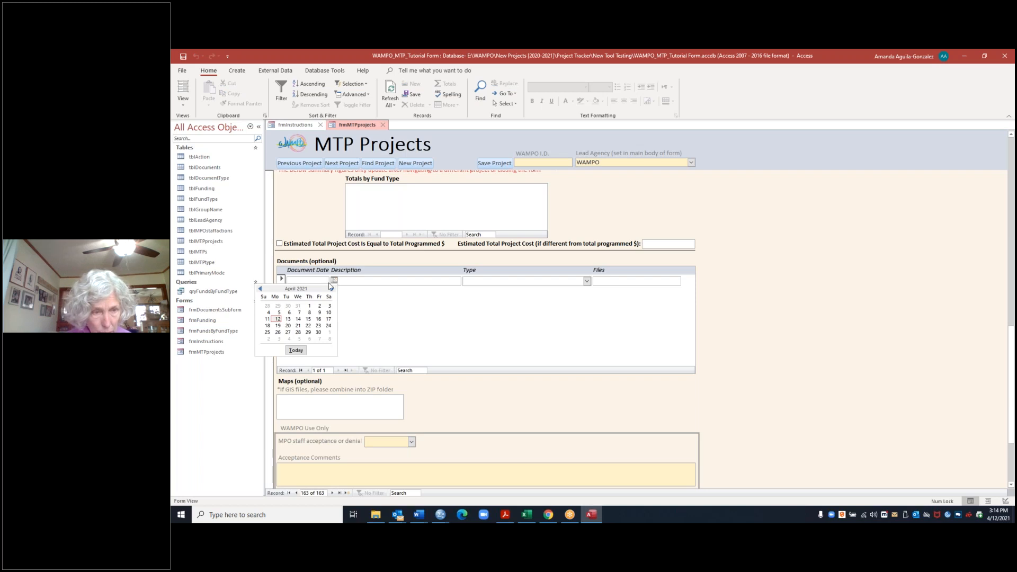
pyautogui.click(288, 321)
pyautogui.click(410, 282)
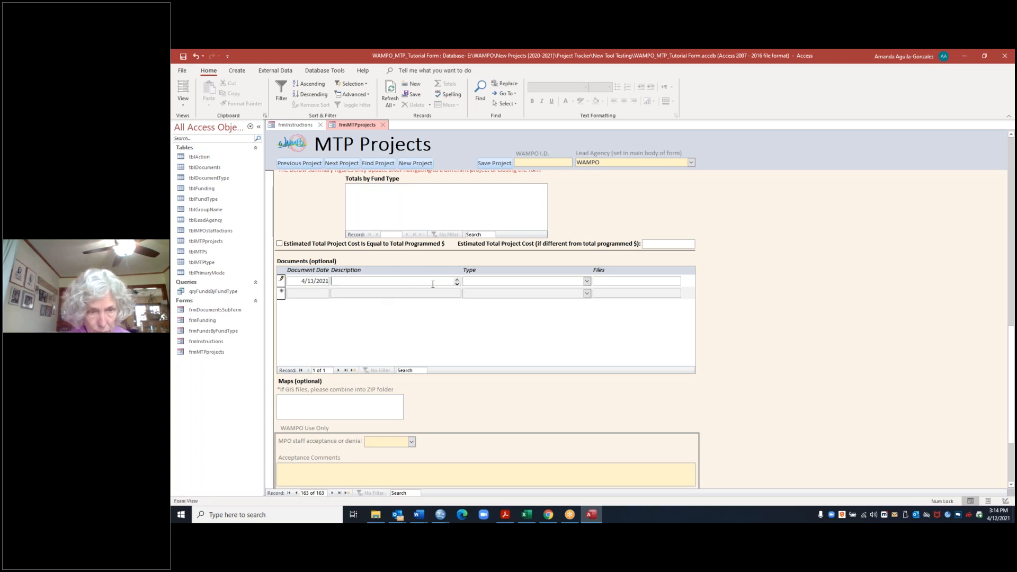
pyautogui.write('S')
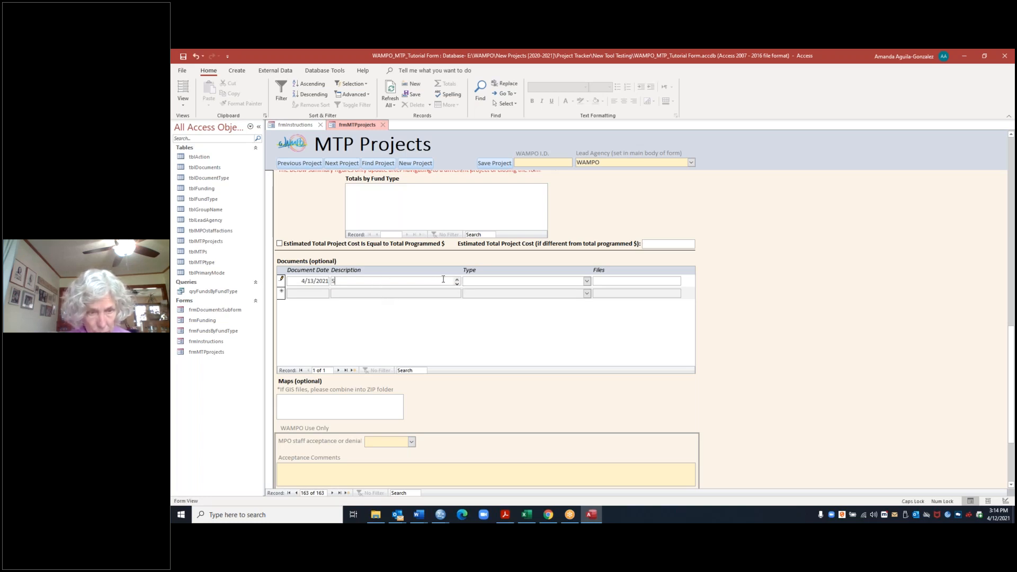
pyautogui.write('atement')
pyautogui.press('BackSpace')
pyautogui.press('BackSpace')
pyautogui.press('BackSpace')
pyautogui.press('BackSpace')
pyautogui.press('BackSpace')
pyautogui.write('tatemen')
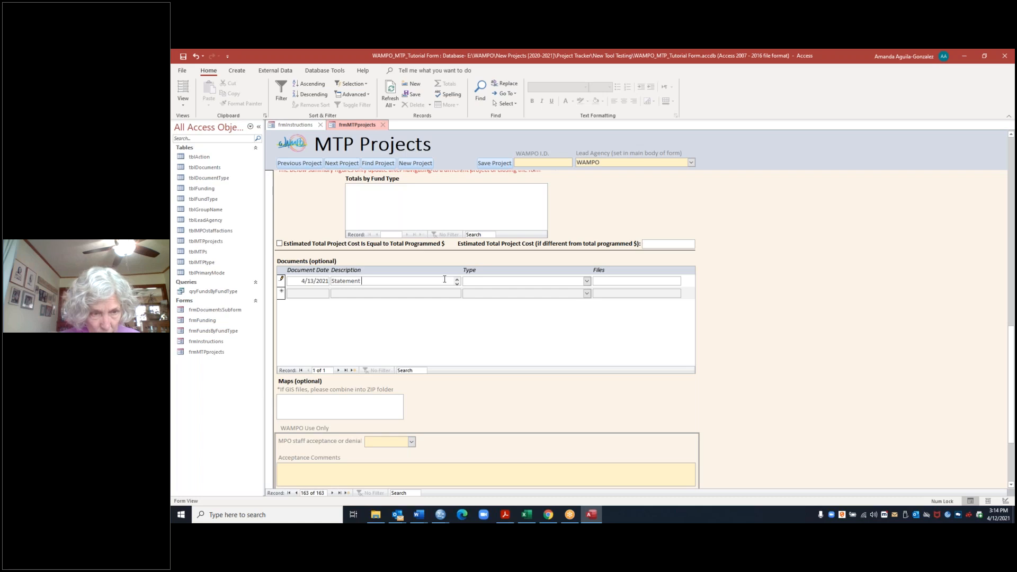
# Step: Set the type of the Statement document entry to Final Report
pyautogui.click(587, 281)
pyautogui.click(587, 281)
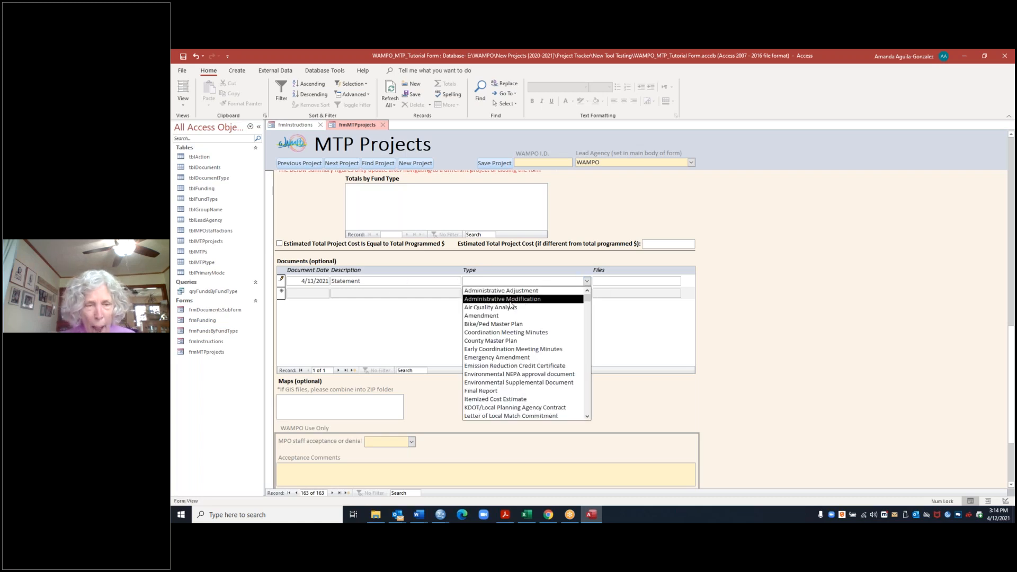
pyautogui.scroll(-2, 525, 306)
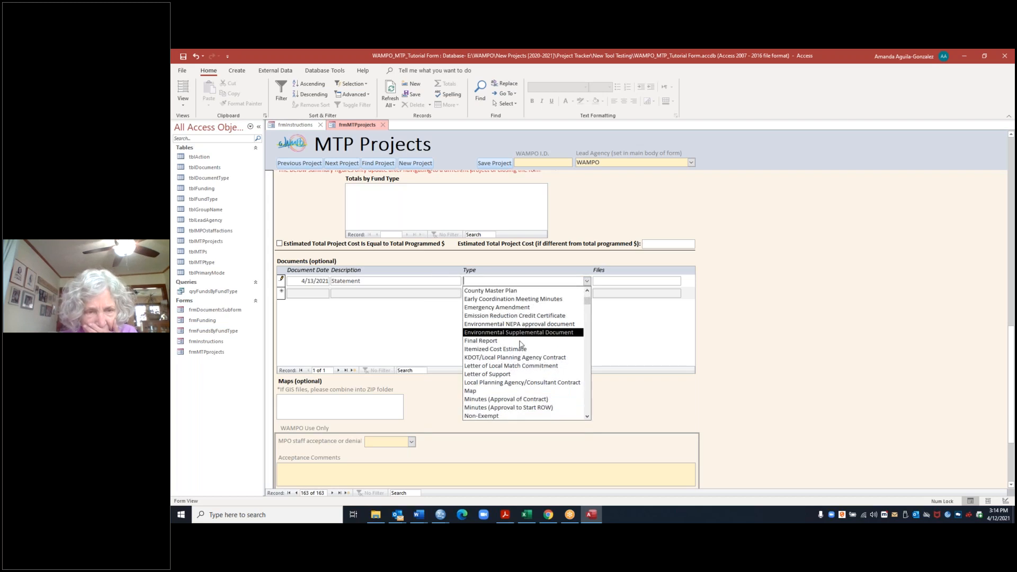
pyautogui.scroll(-1, 520, 350)
pyautogui.scroll(-1, 520, 352)
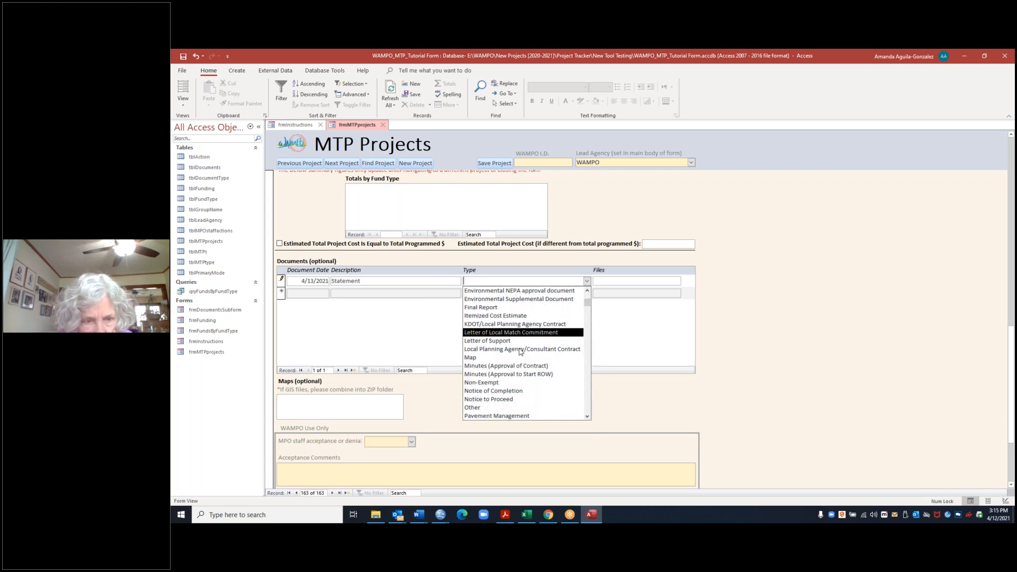
pyautogui.scroll(-4, 521, 351)
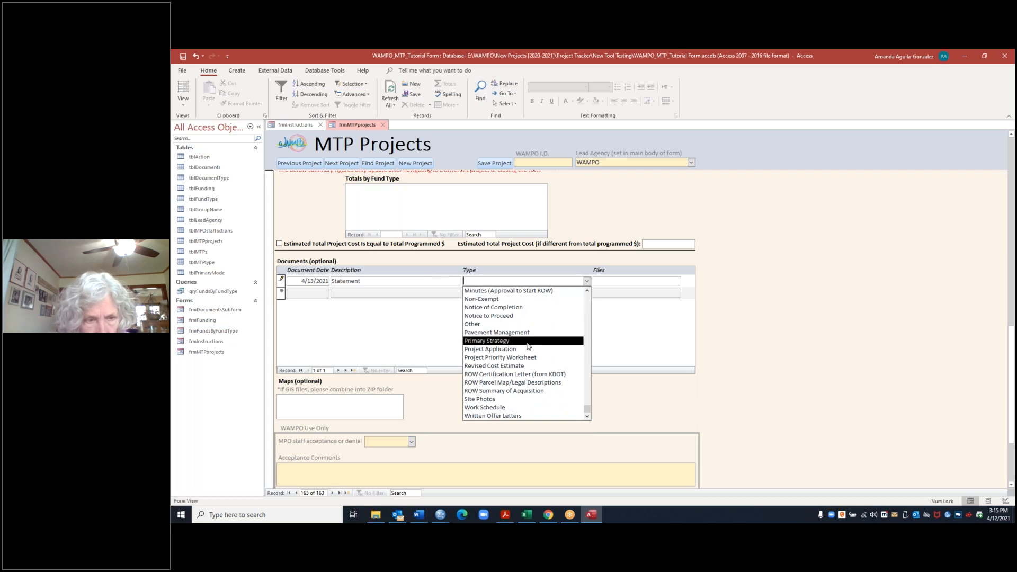
pyautogui.scroll(4, 529, 346)
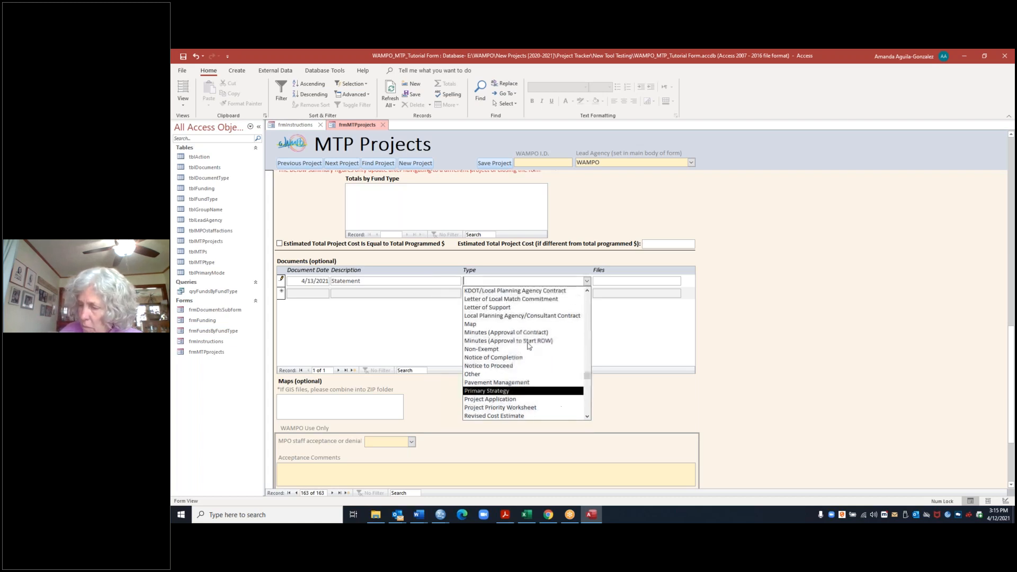
pyautogui.scroll(3, 529, 346)
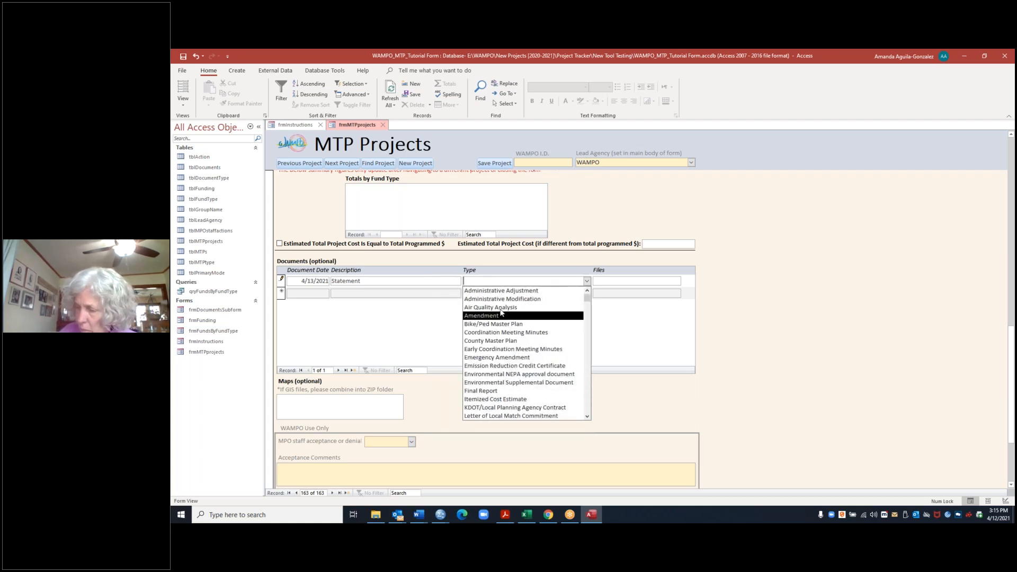
pyautogui.scroll(-2, 498, 343)
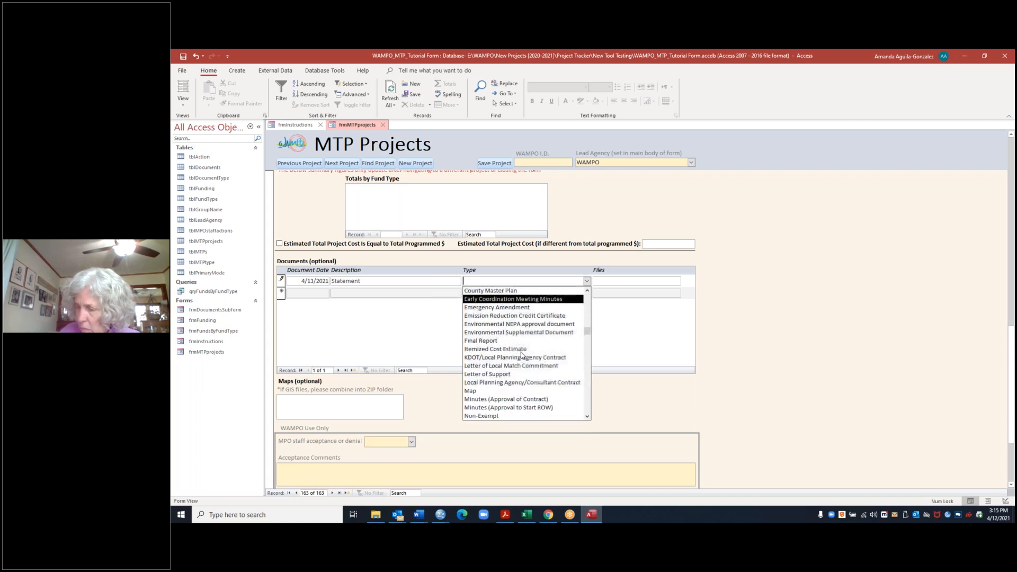
pyautogui.click(486, 342)
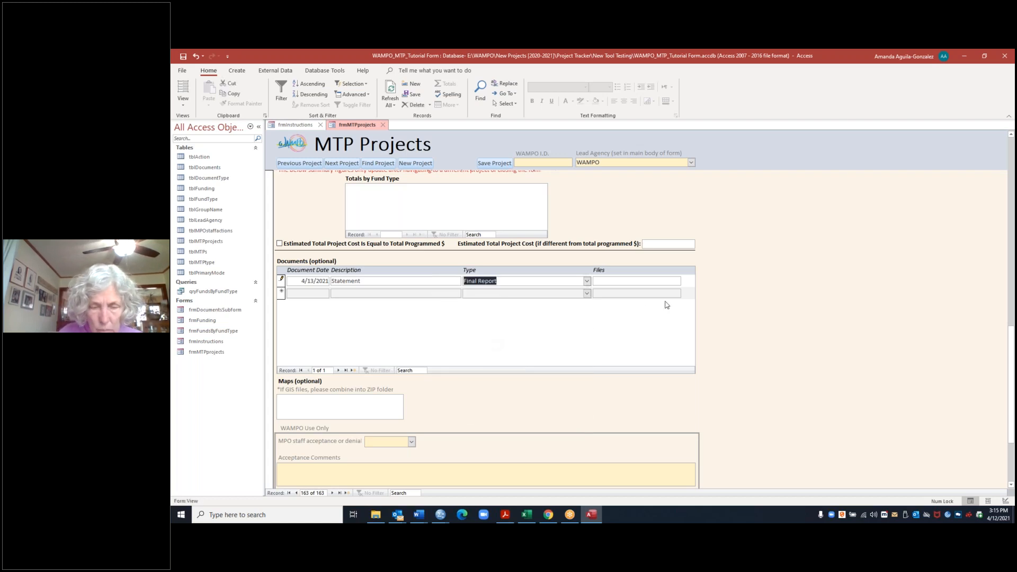
# Step: Open the attachments manager for the Statement document entry's files and close it without adding a file
pyautogui.doubleClick(615, 283)
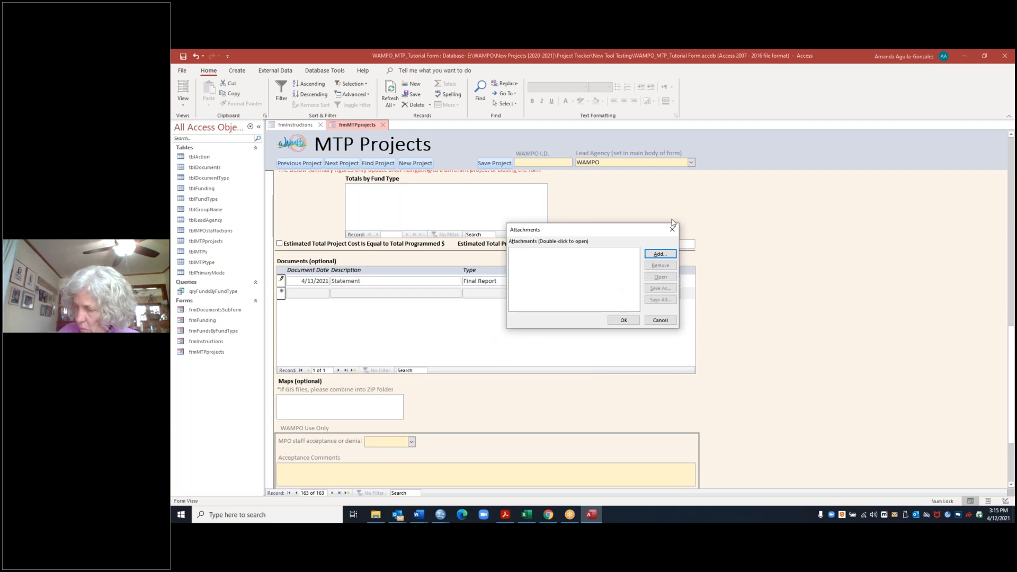
pyautogui.click(673, 227)
pyautogui.moveTo(609, 282)
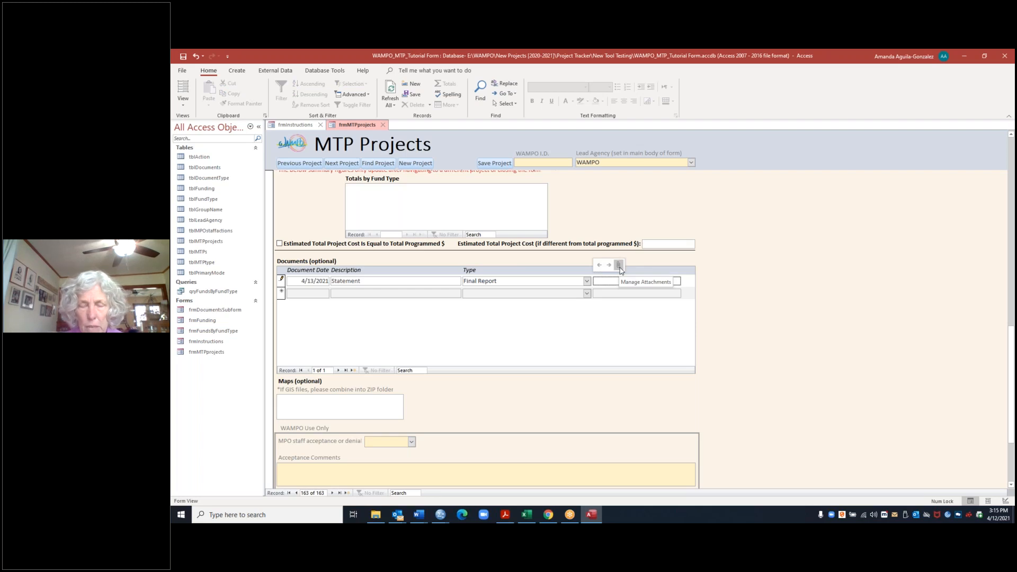
pyautogui.click(619, 266)
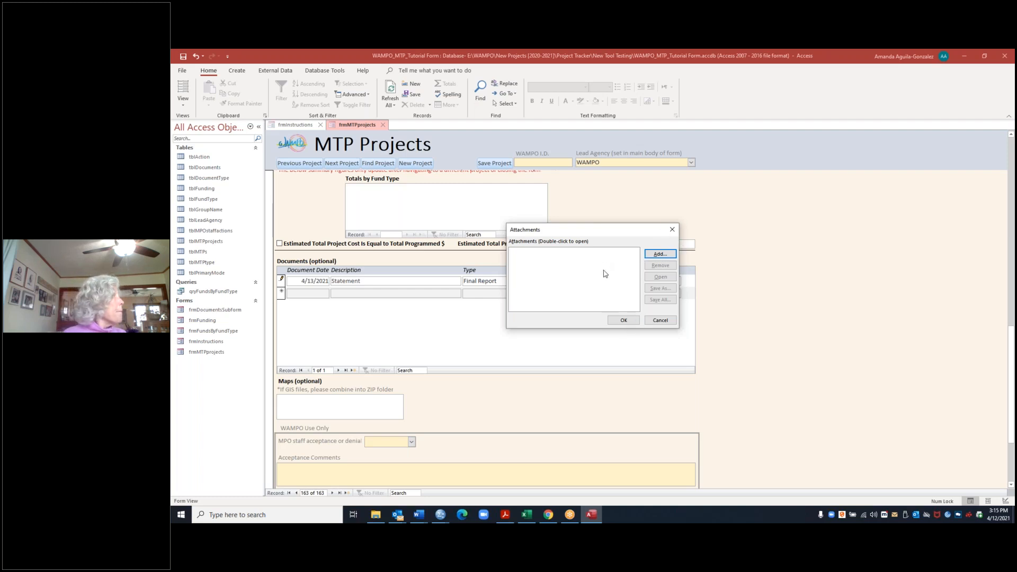
pyautogui.click(619, 321)
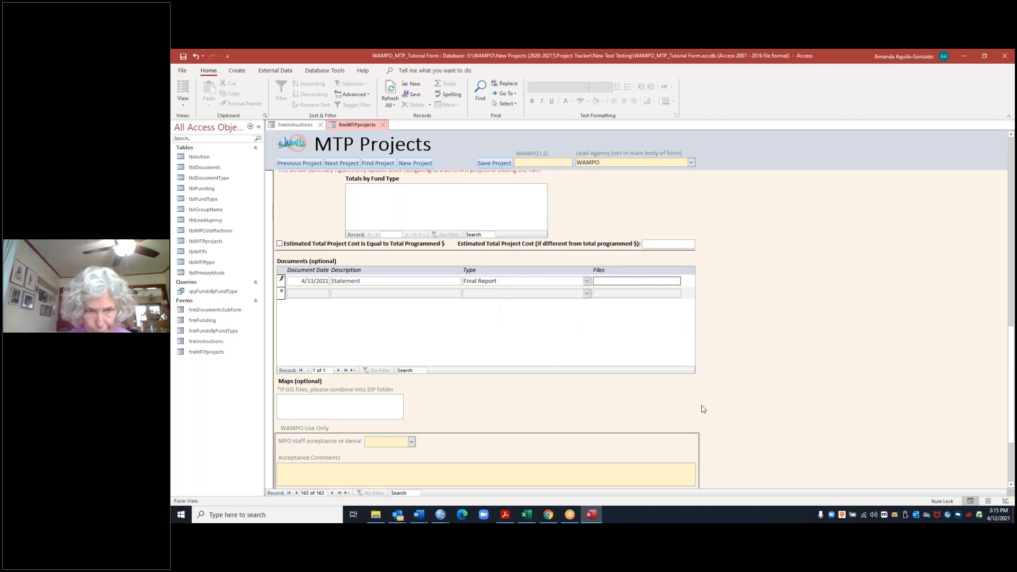
# Step: Save the WAMPO bike lanes project record and close the MTP Projects form
pyautogui.click(1011, 485)
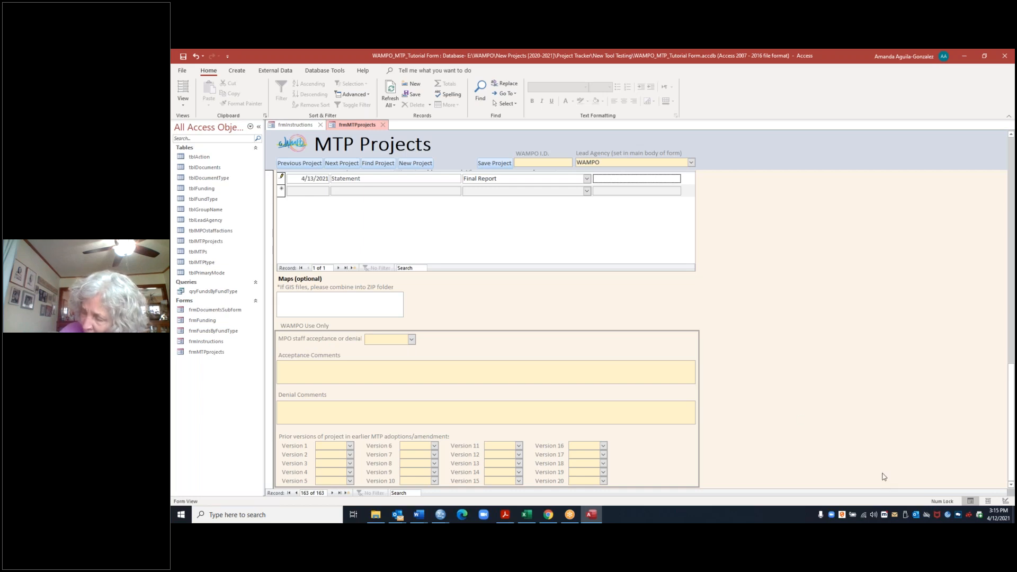
pyautogui.moveTo(1011, 476); pyautogui.dragTo(1008, 231)
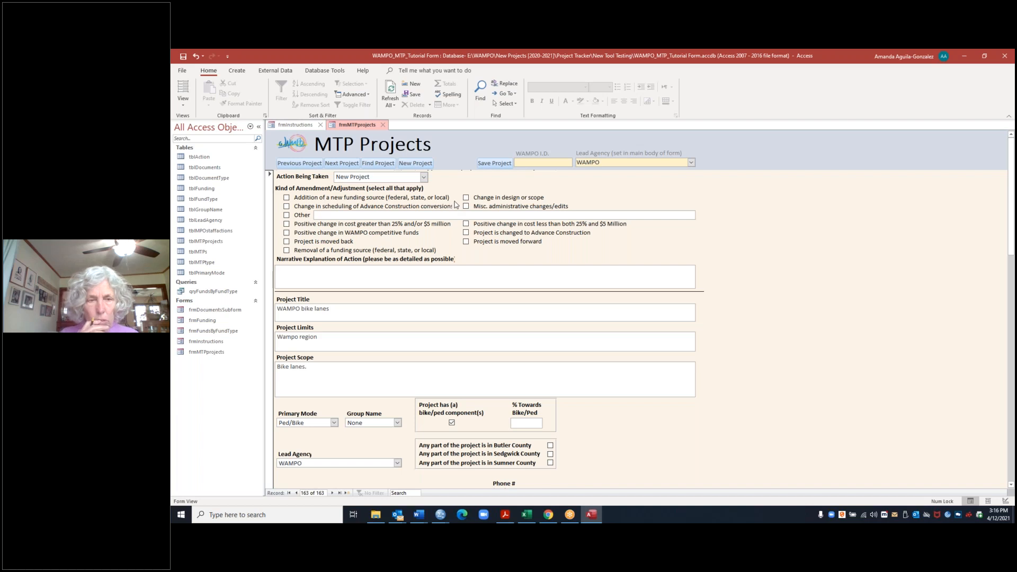
pyautogui.click(502, 165)
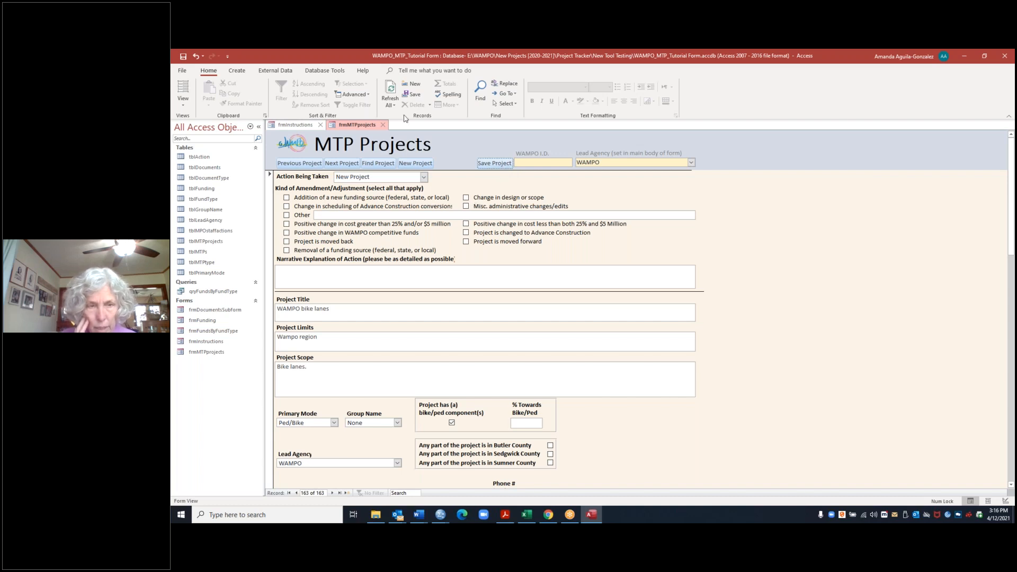
pyautogui.click(383, 125)
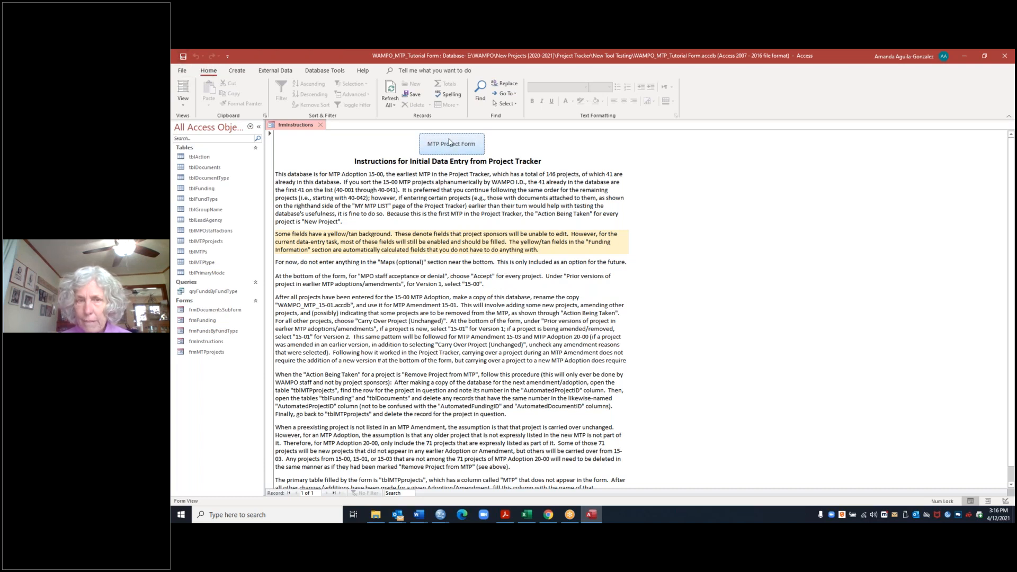
# Step: Reopen the MTP Projects form from the instructions form and go to the WAMPO bike lanes project record
pyautogui.click(453, 145)
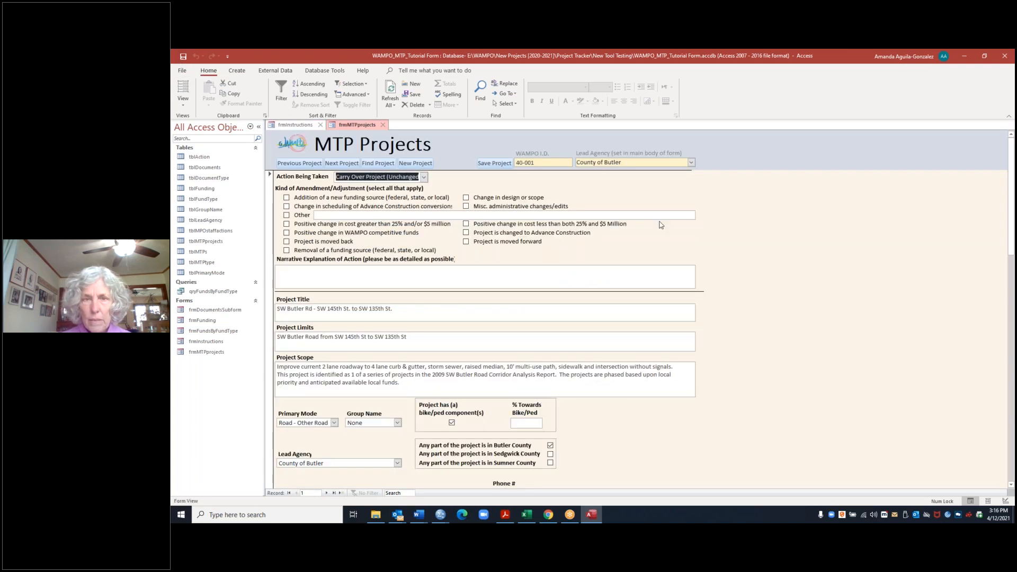
pyautogui.click(354, 166)
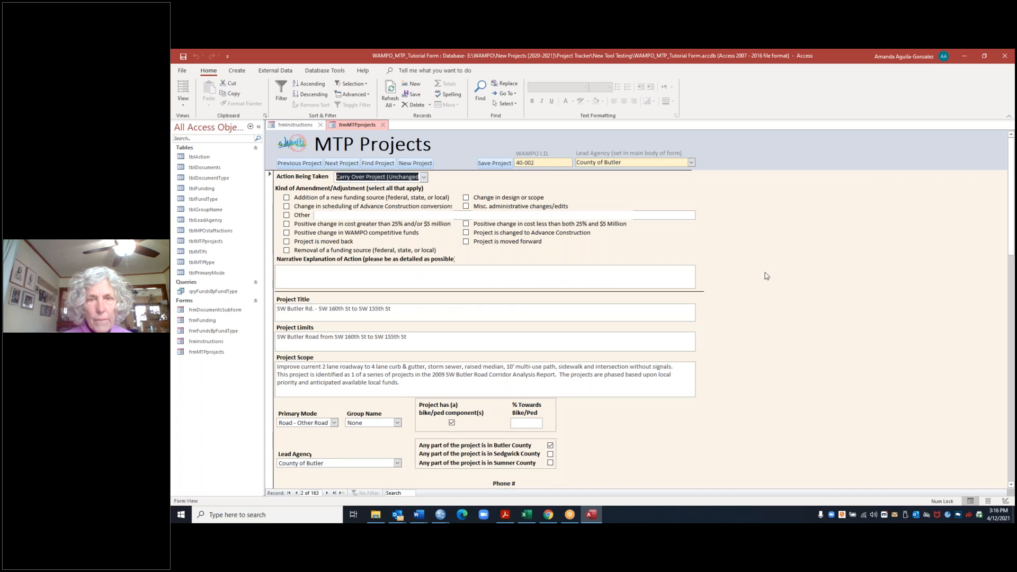
pyautogui.click(415, 164)
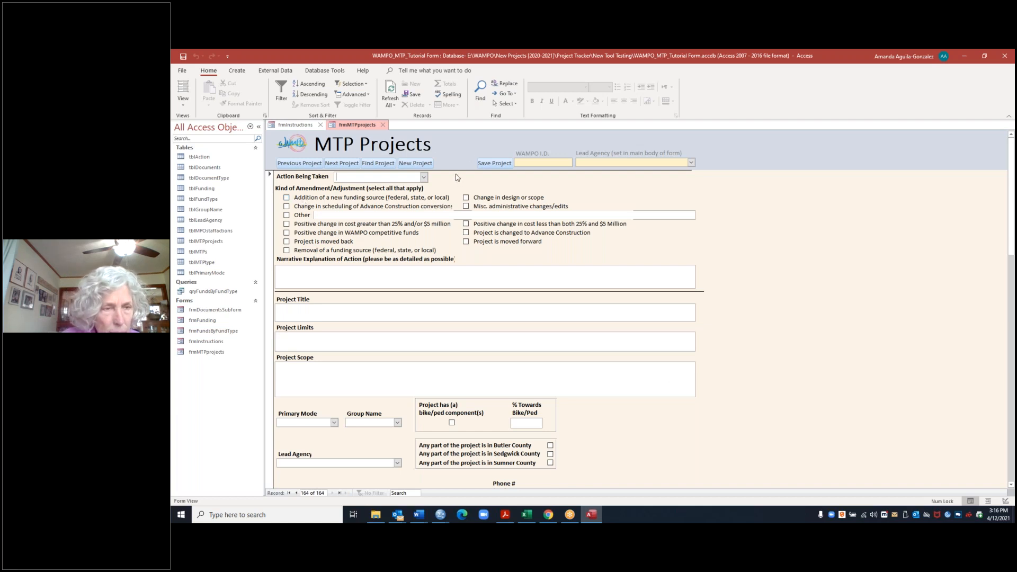
pyautogui.click(299, 163)
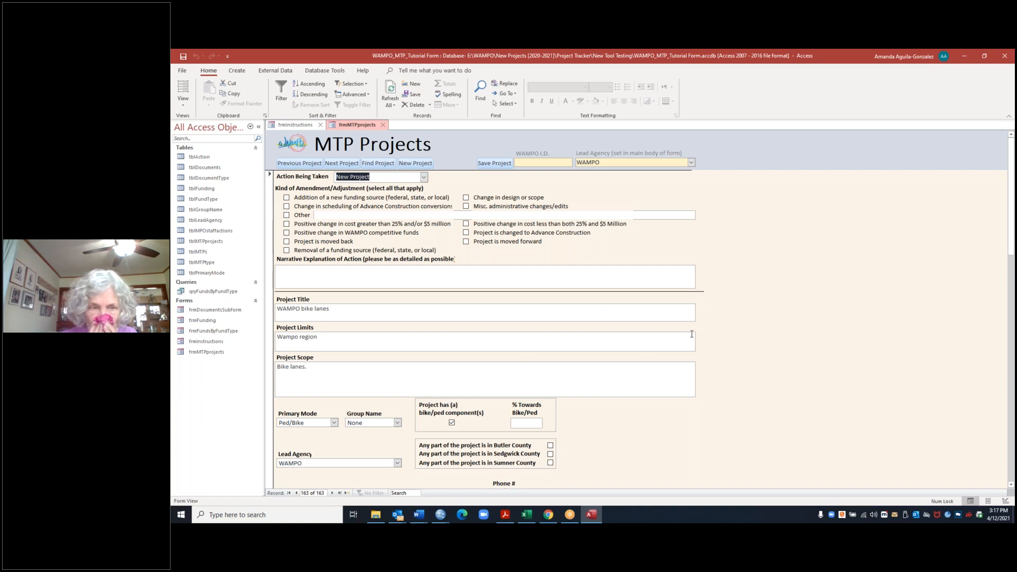
# Step: Set the action being taken to Amend/Adjust Project and mark Other as the kind of amendment
pyautogui.click(424, 178)
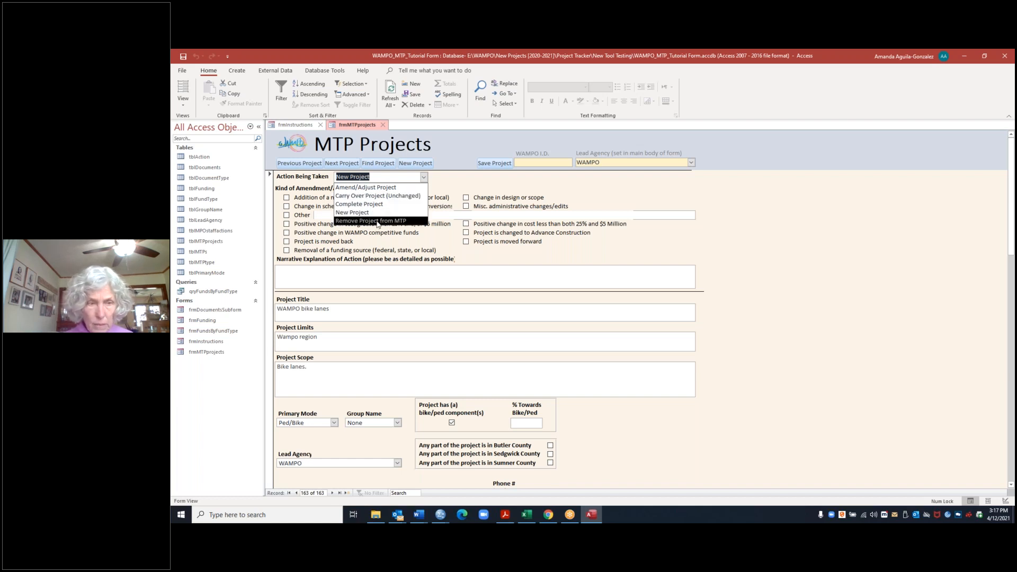
pyautogui.click(361, 188)
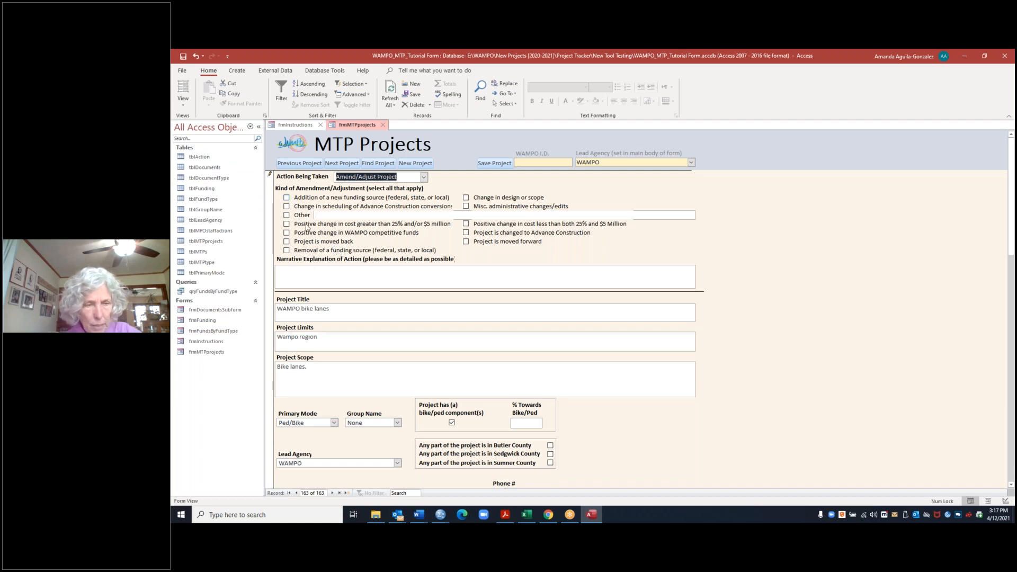
pyautogui.click(287, 215)
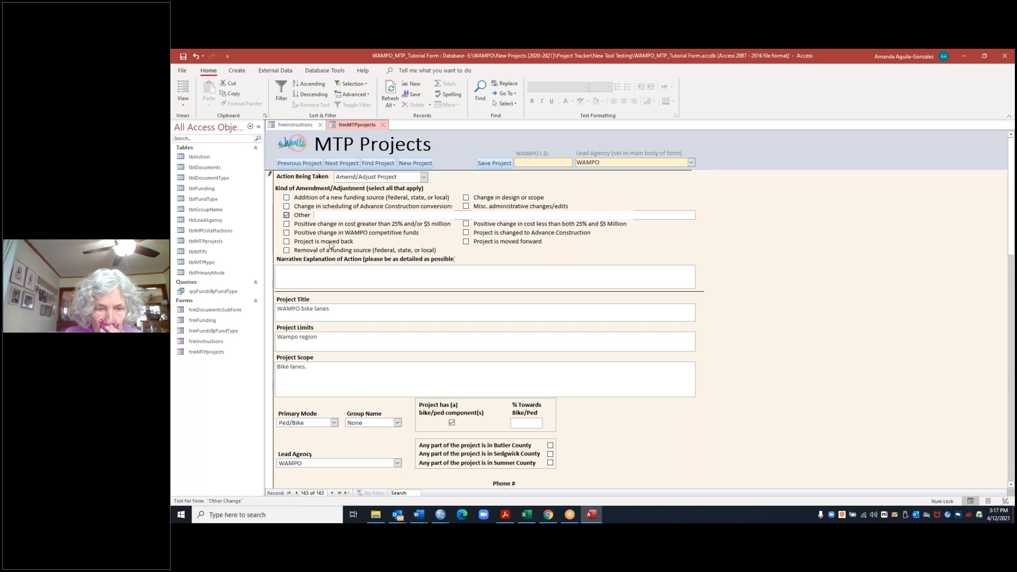
pyautogui.click(325, 215)
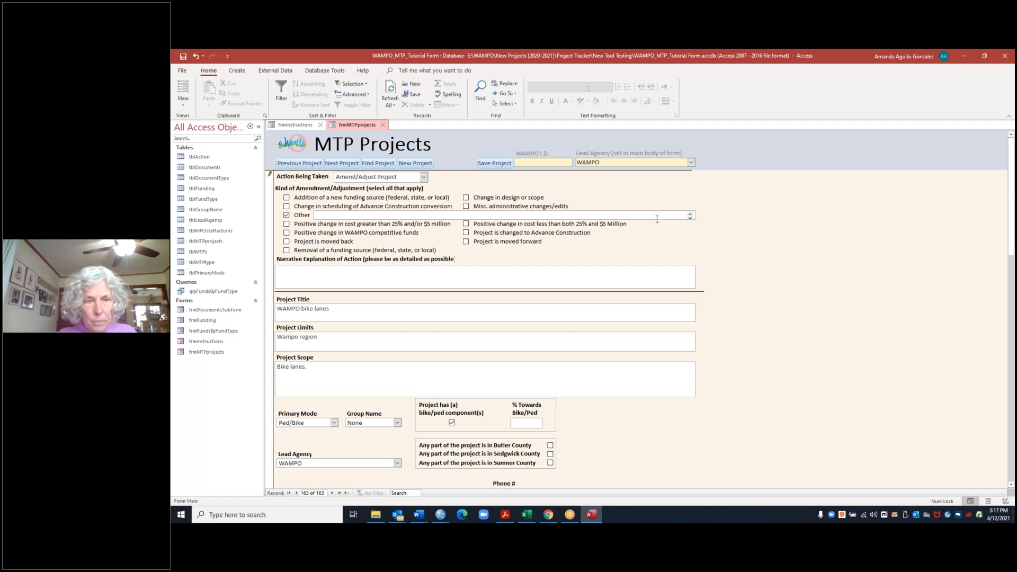
pyautogui.click(324, 273)
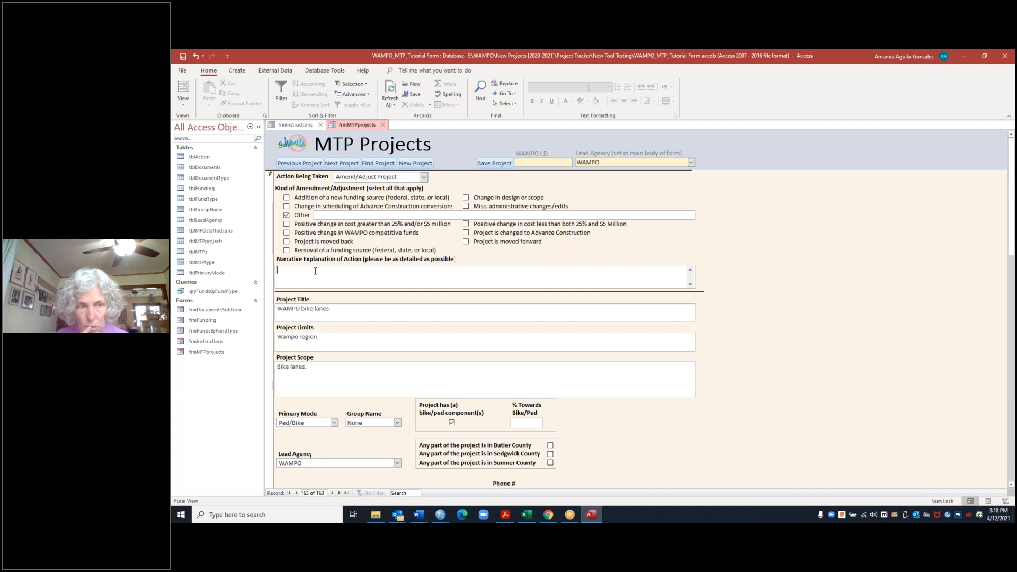
pyautogui.click(327, 273)
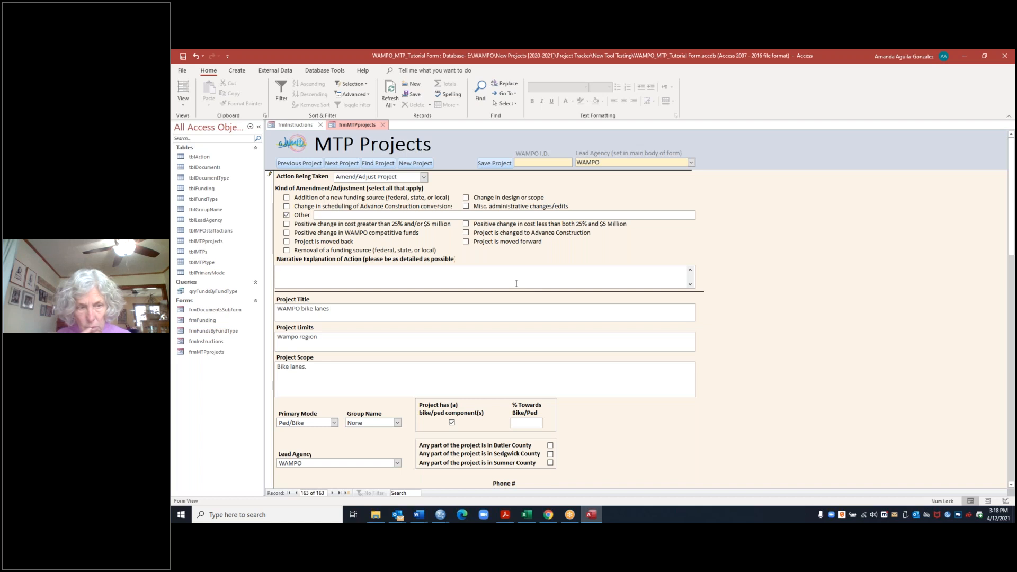
pyautogui.click(404, 311)
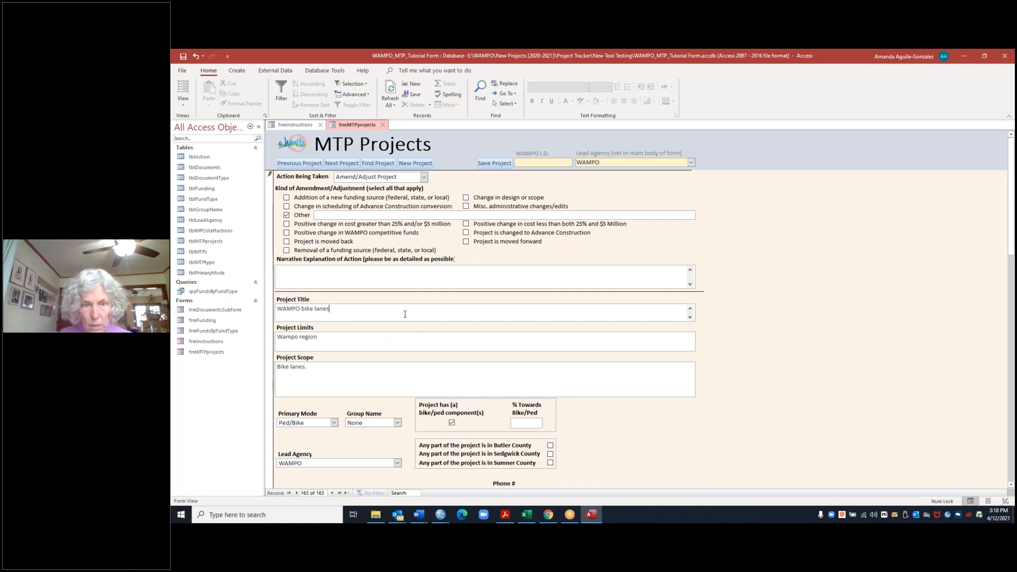
pyautogui.click(404, 340)
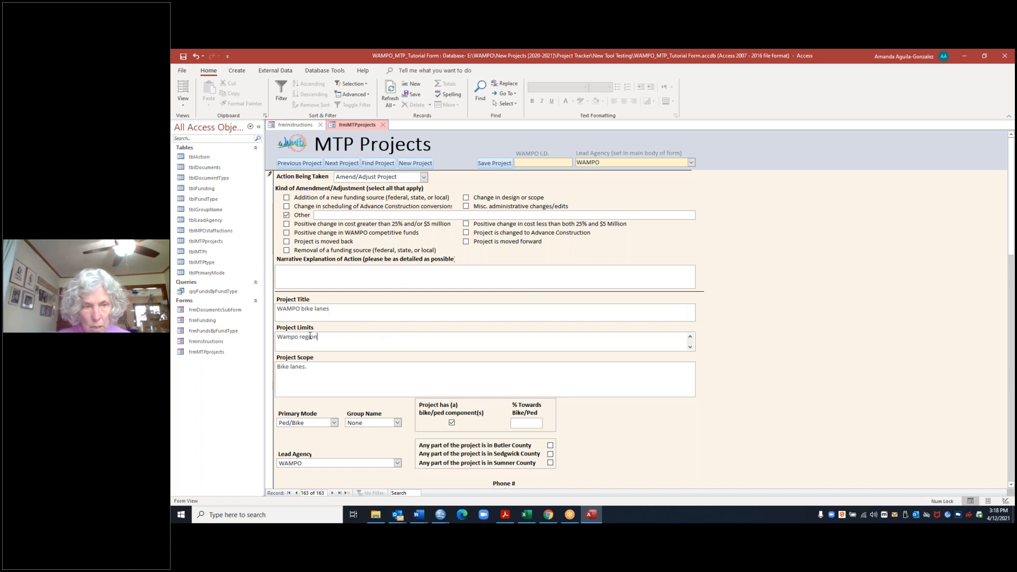
pyautogui.click(344, 381)
# Step: Replace the administrative contact's name with the new contact's first name
pyautogui.scroll(-3, 344, 381)
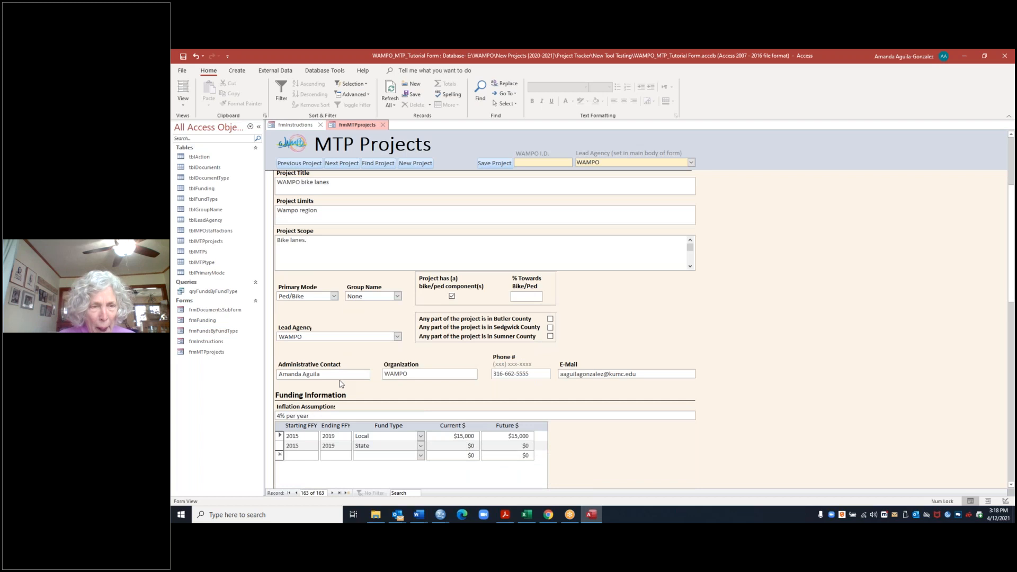
pyautogui.moveTo(327, 374); pyautogui.dragTo(278, 374)
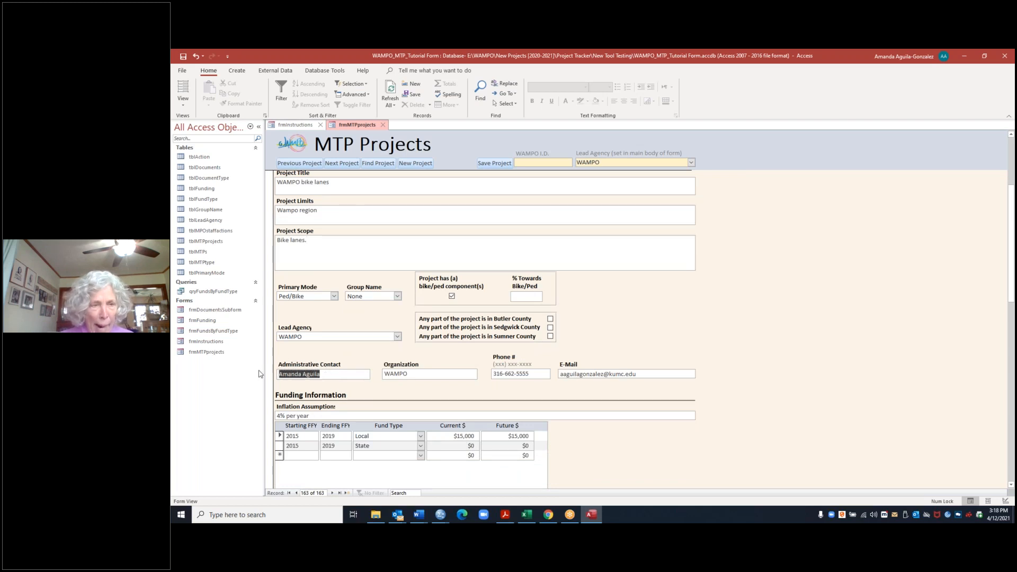
pyautogui.press('Delete')
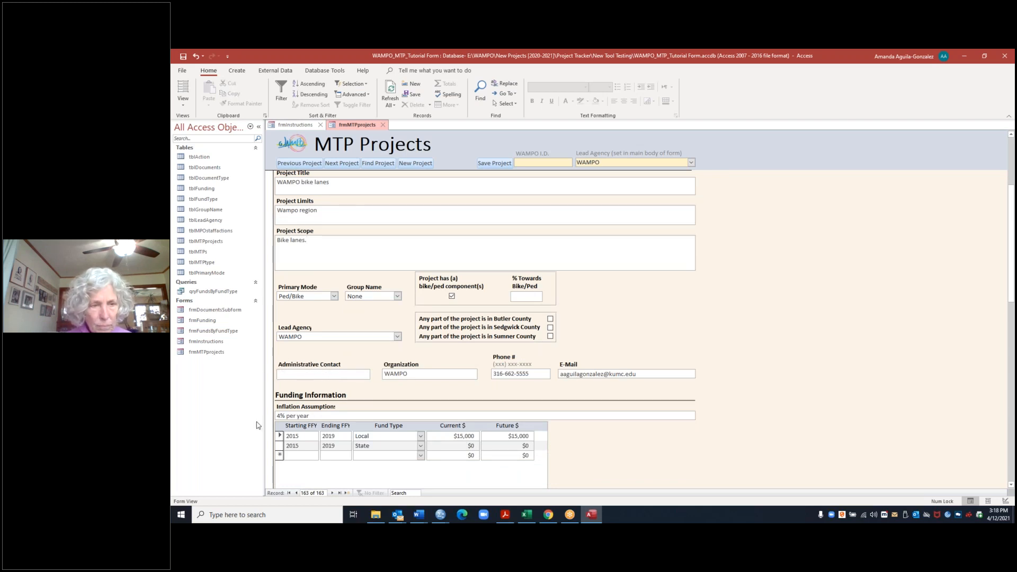
pyautogui.write('Nick')
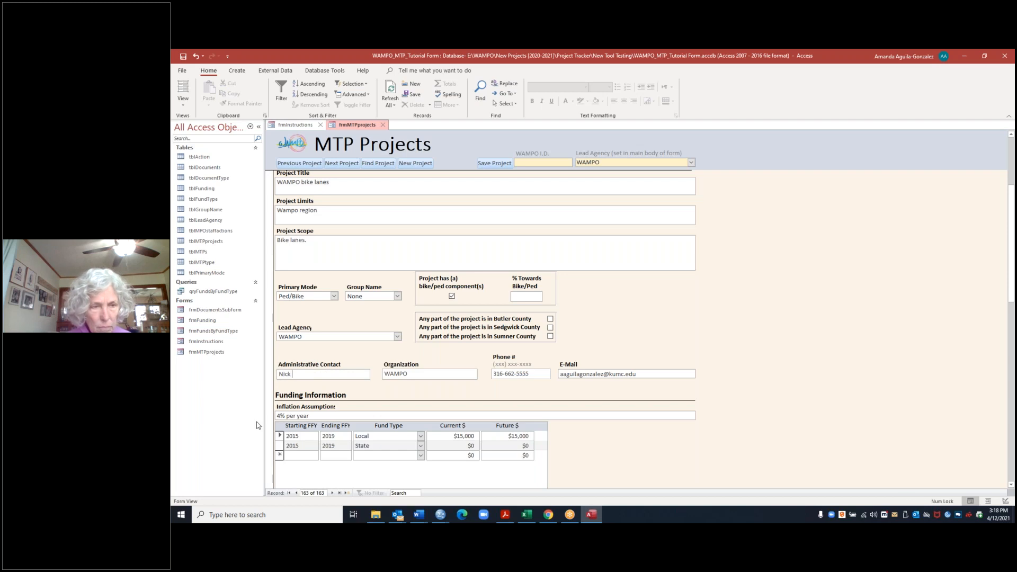
pyautogui.press('capslock')
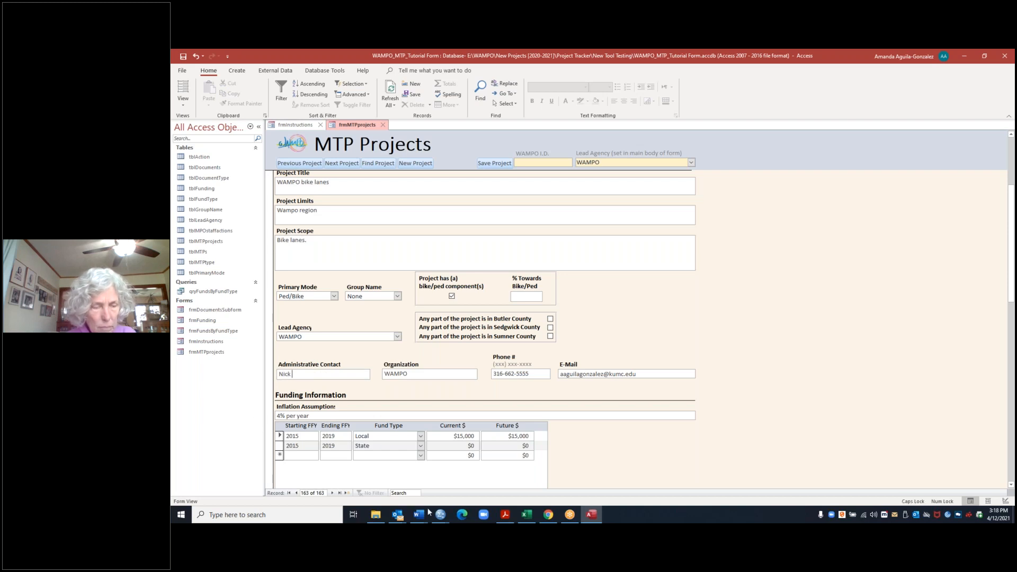
# Step: Set the current amount of the Local funding row for 2015–2019 to $400,000
pyautogui.scroll(-1, 488, 396)
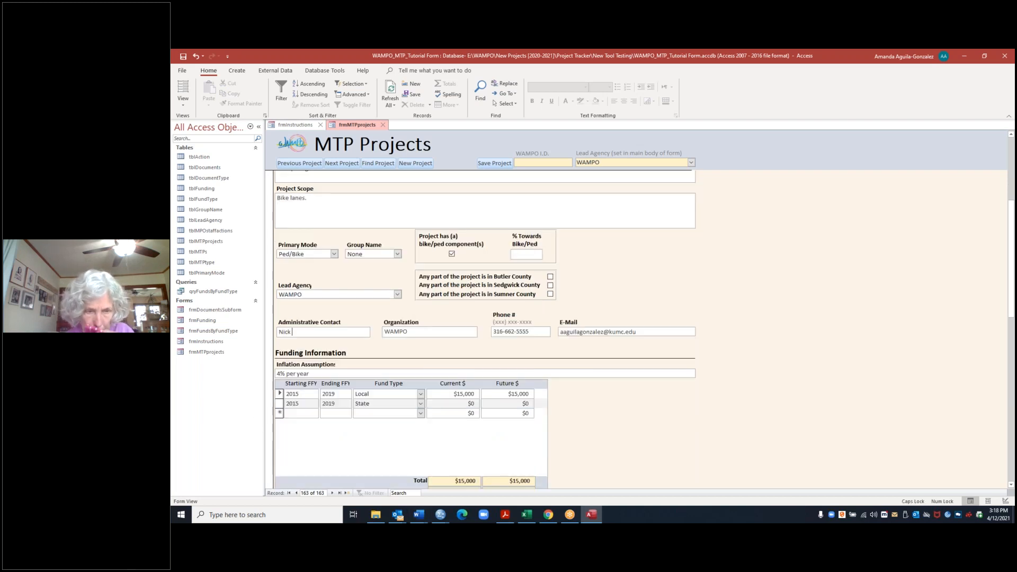
pyautogui.click(473, 394)
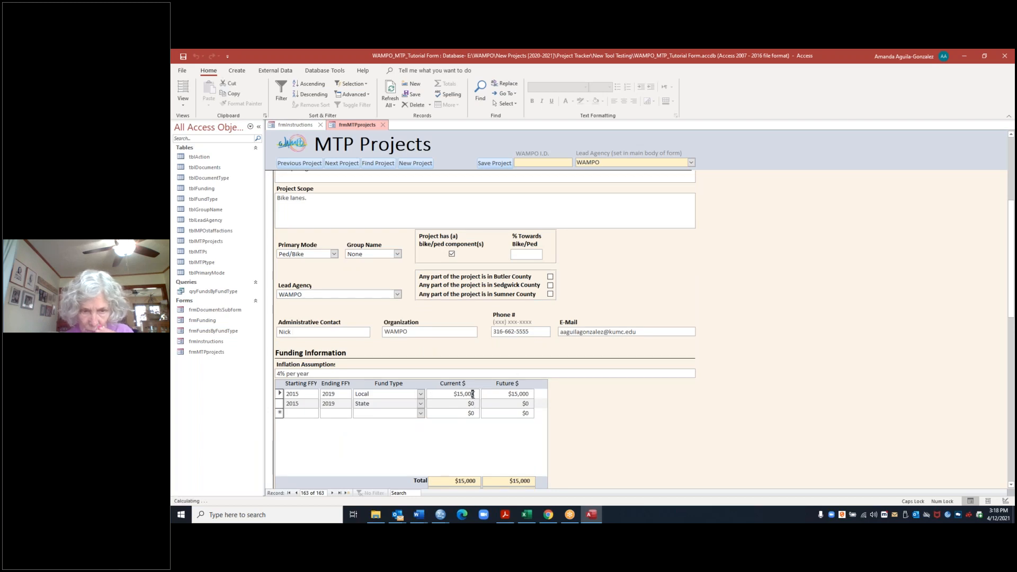
pyautogui.moveTo(475, 394); pyautogui.dragTo(454, 394)
pyautogui.press('BackSpace')
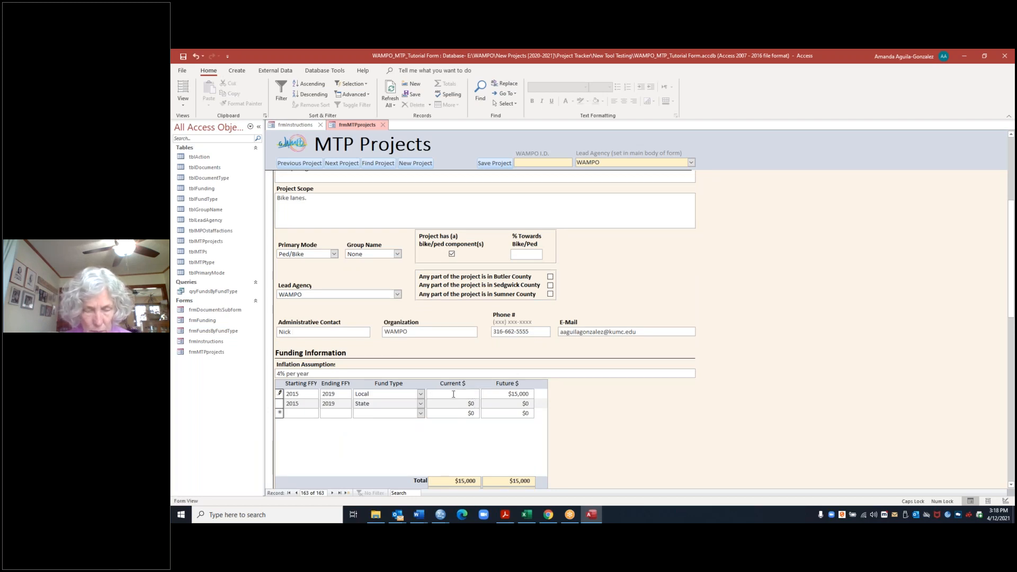
pyautogui.write('$400000')
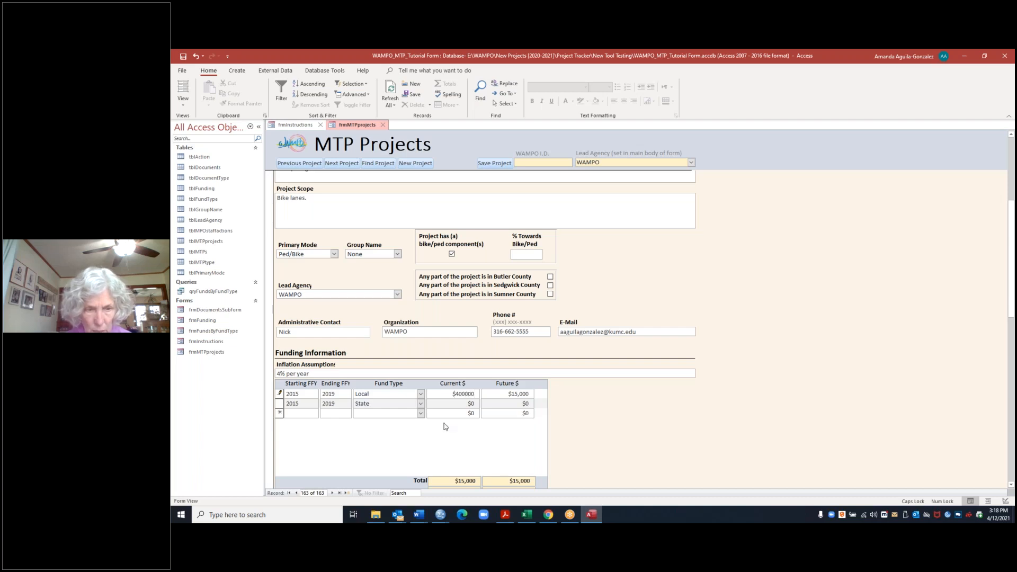
pyautogui.click(328, 413)
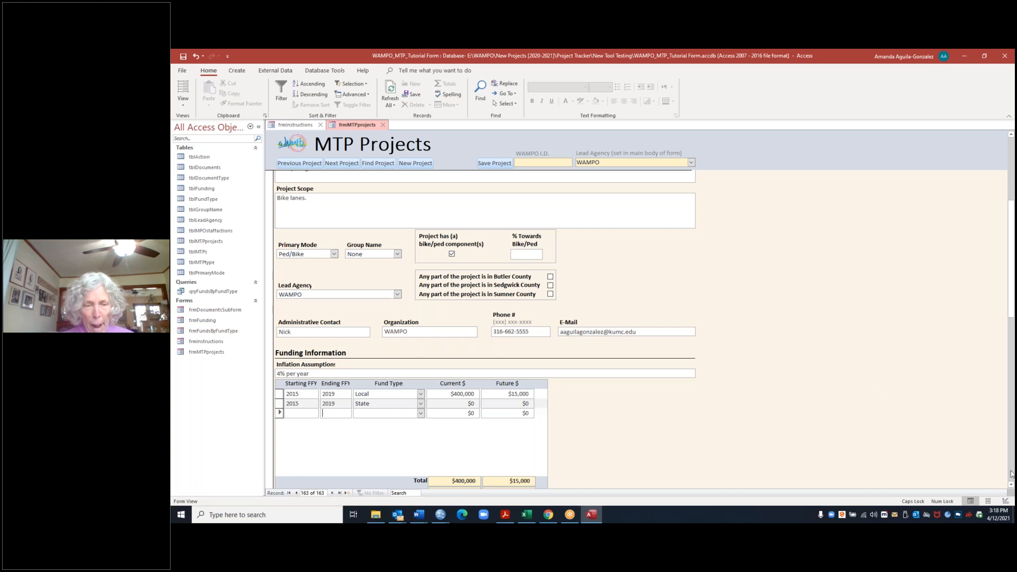
pyautogui.scroll(-5, 1011, 485)
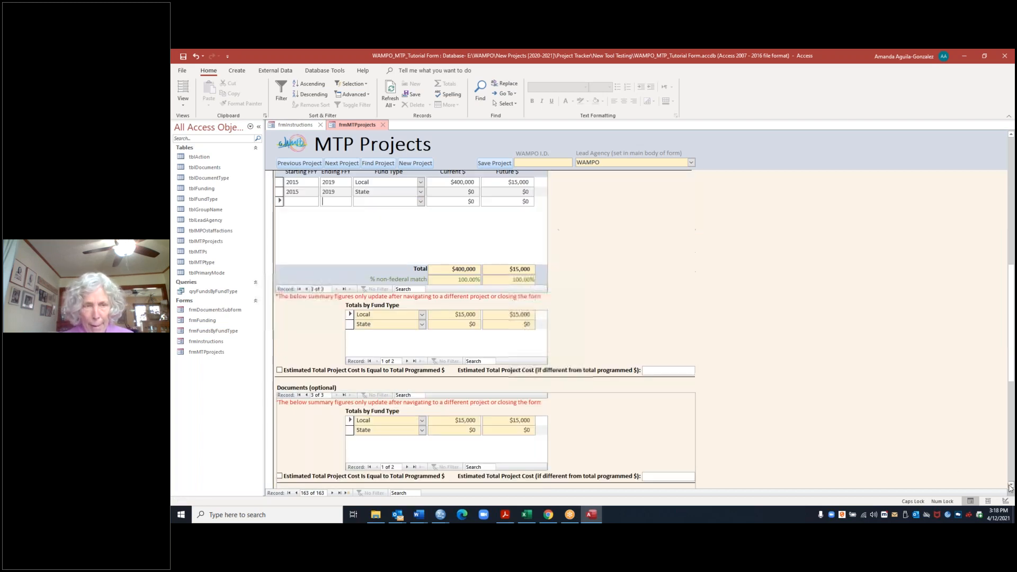
pyautogui.scroll(-3, 1011, 487)
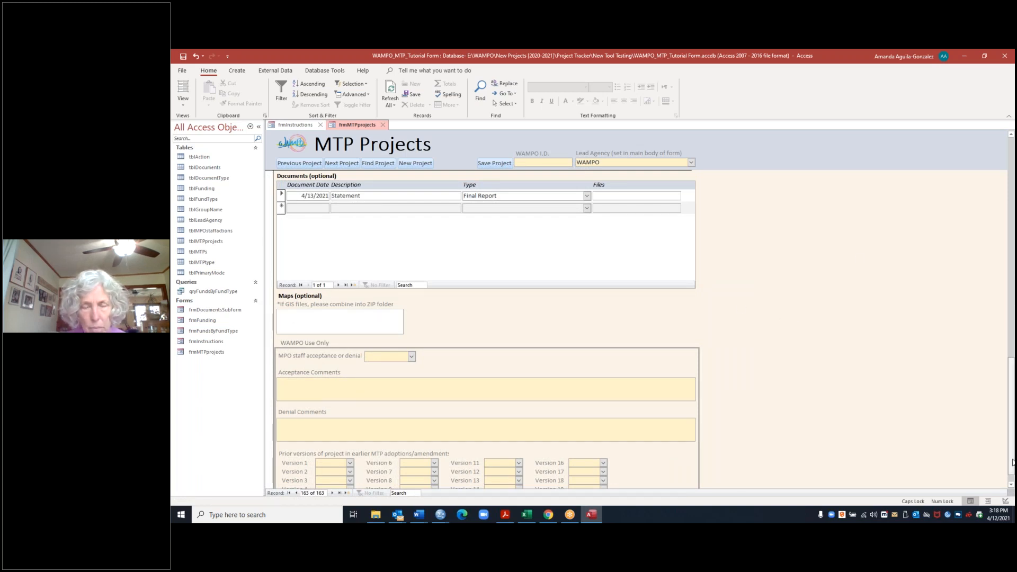
pyautogui.moveTo(1011, 416); pyautogui.dragTo(1011, 193)
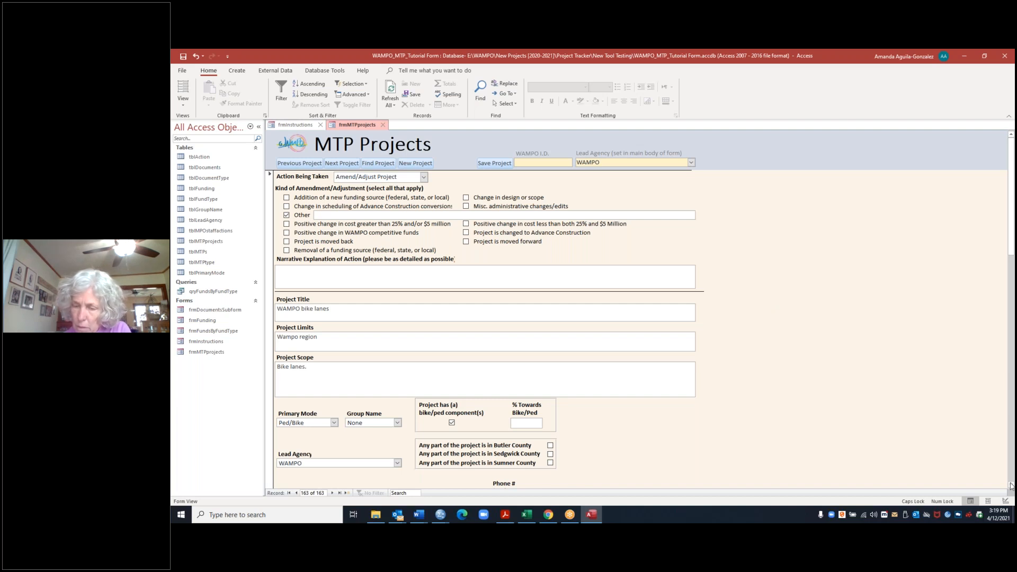
pyautogui.scroll(-5, 1010, 486)
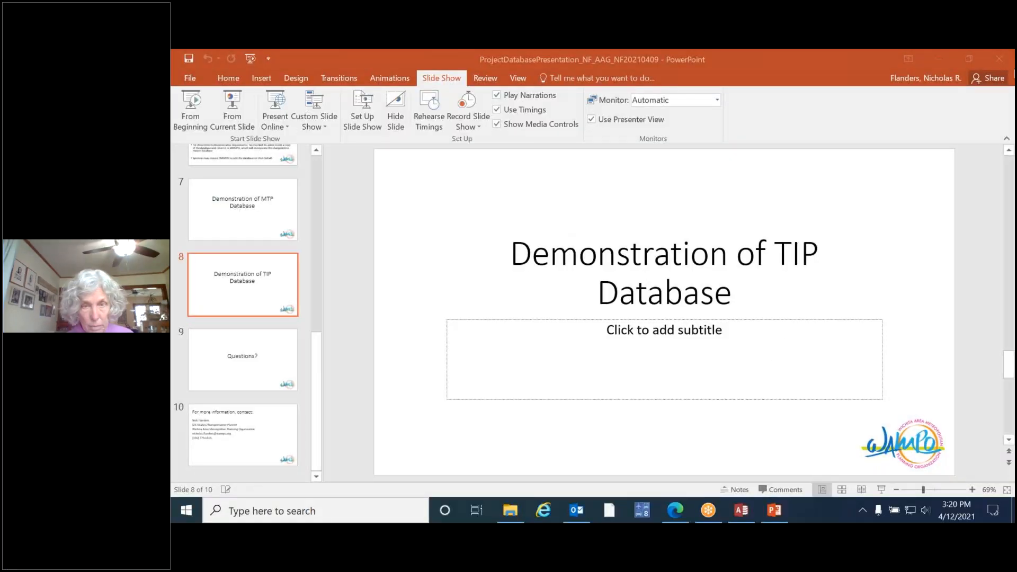
# Step: Switch to the WAMPO TIP database in Access and open the TIP Projects form
pyautogui.click(738, 515)
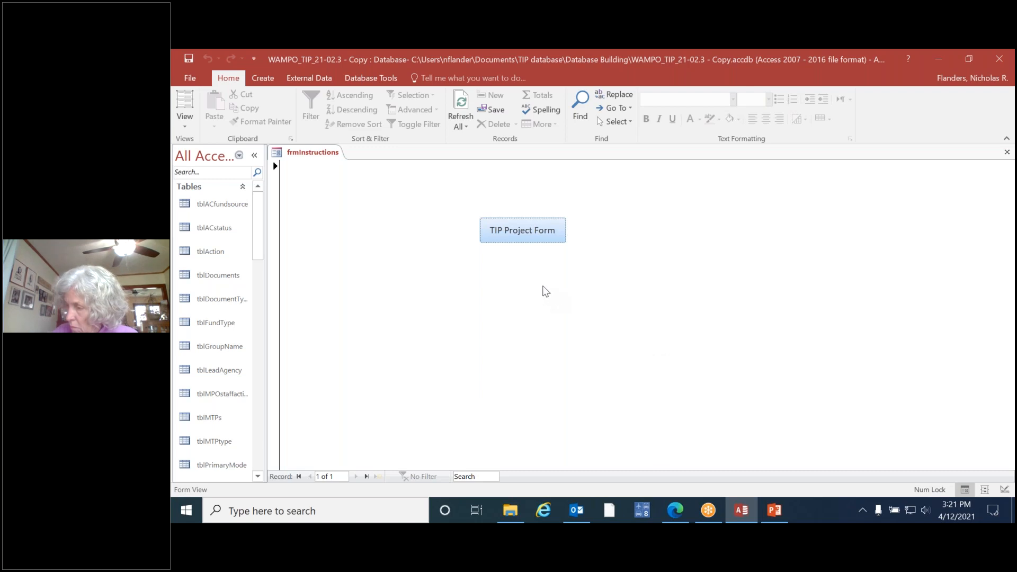
pyautogui.click(518, 235)
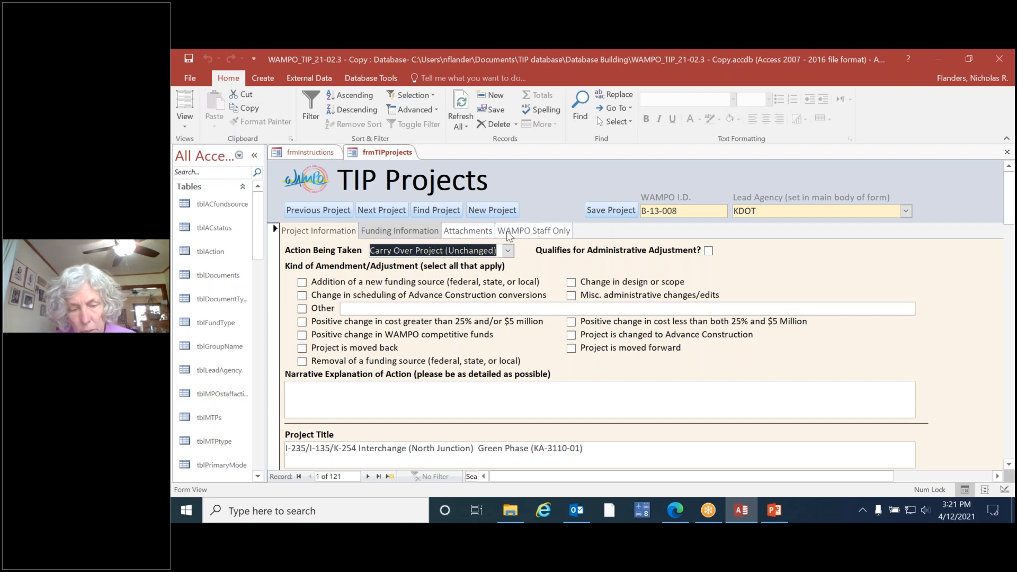
# Step: Look through the funding information and attachments sections of the KDOT interchange project, including the programmed amounts table
pyautogui.click(397, 232)
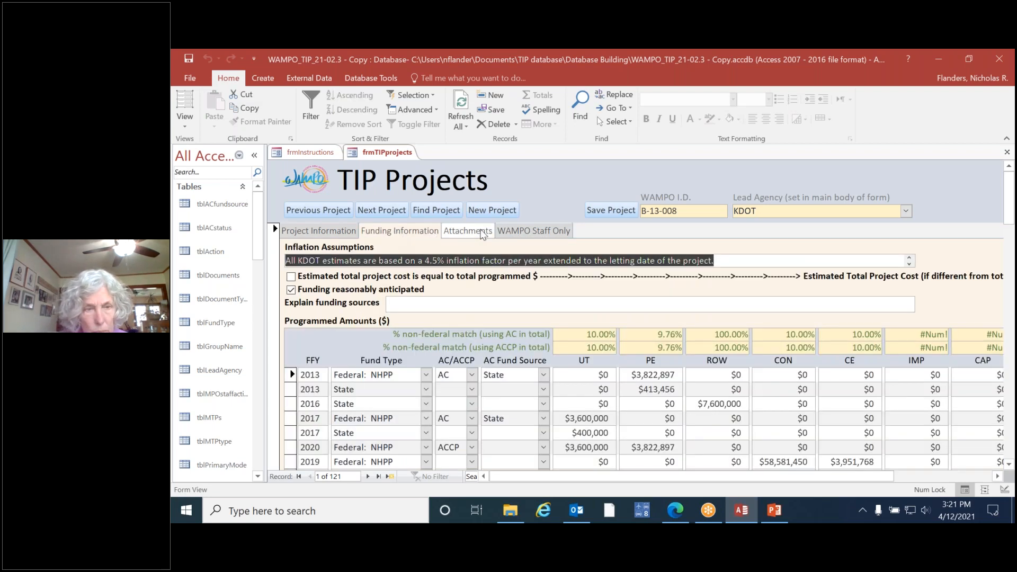
pyautogui.click(470, 231)
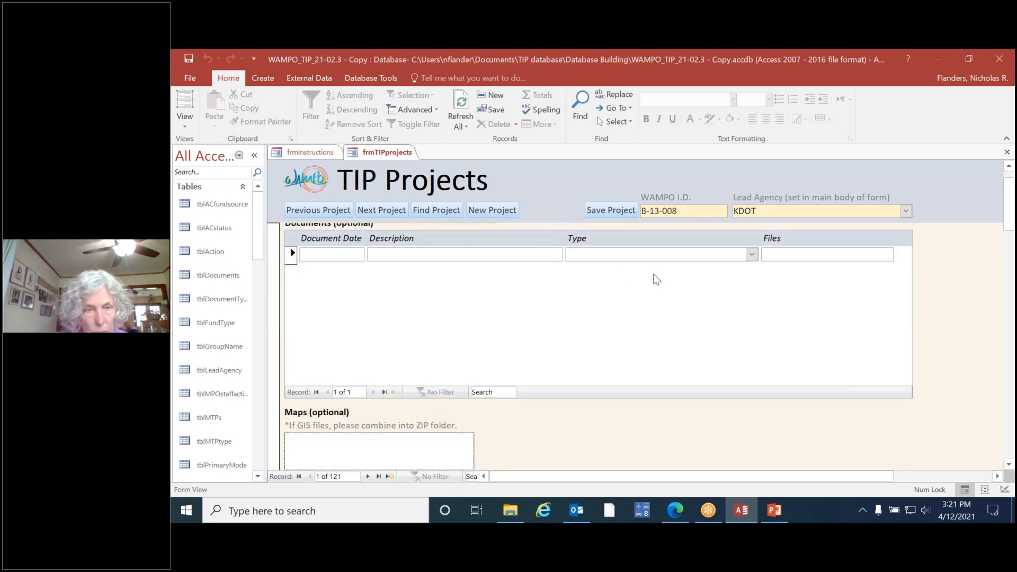
pyautogui.click(1002, 206)
pyautogui.moveTo(1008, 200); pyautogui.dragTo(1008, 182)
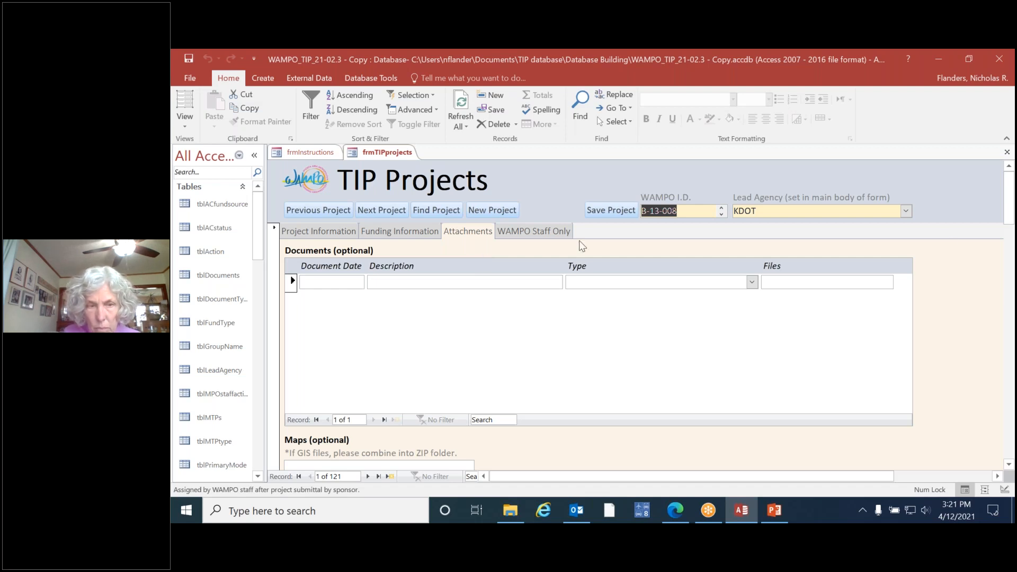
pyautogui.click(415, 228)
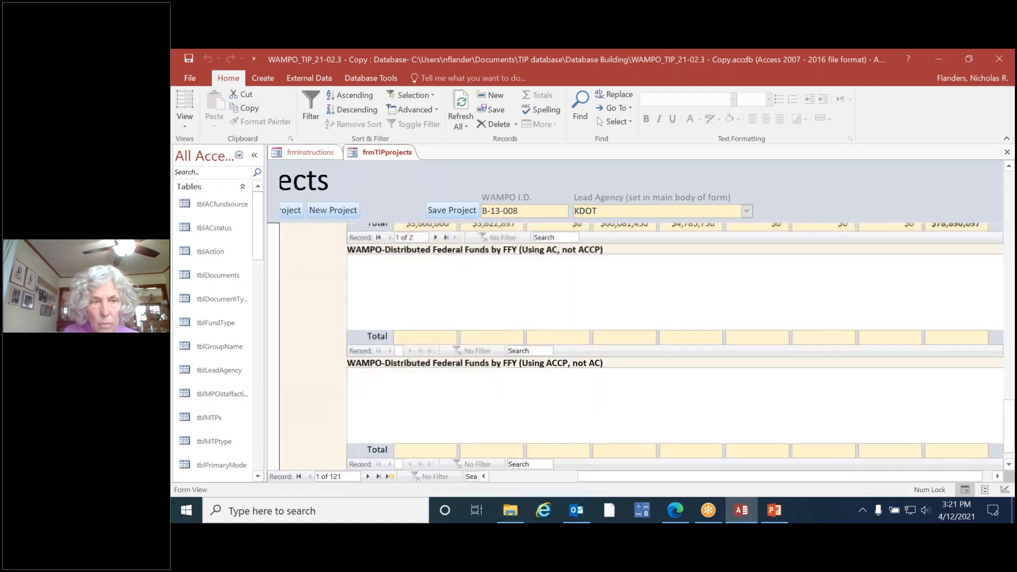
pyautogui.moveTo(1010, 432); pyautogui.dragTo(1005, 141)
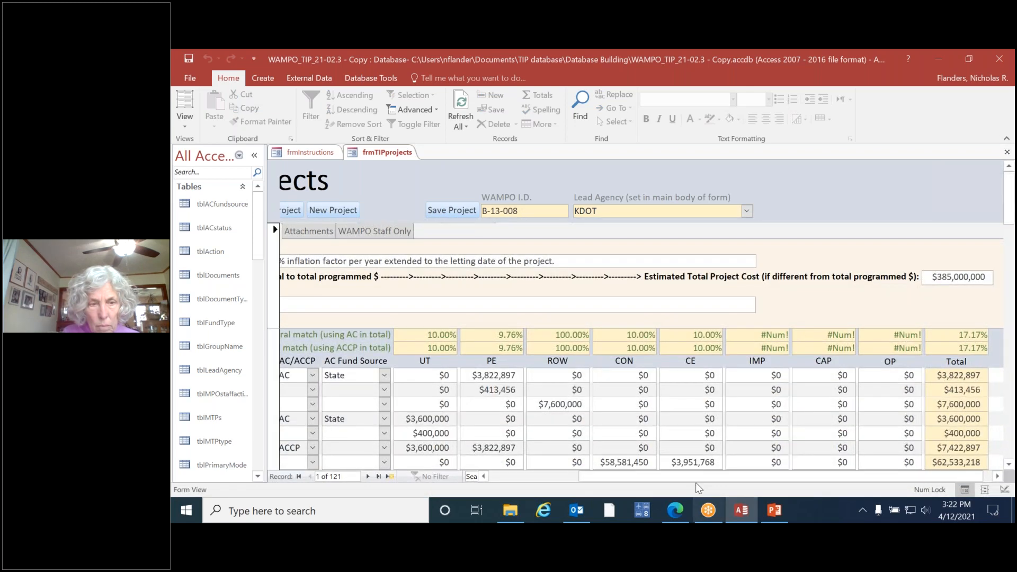
pyautogui.moveTo(697, 476); pyautogui.dragTo(606, 477)
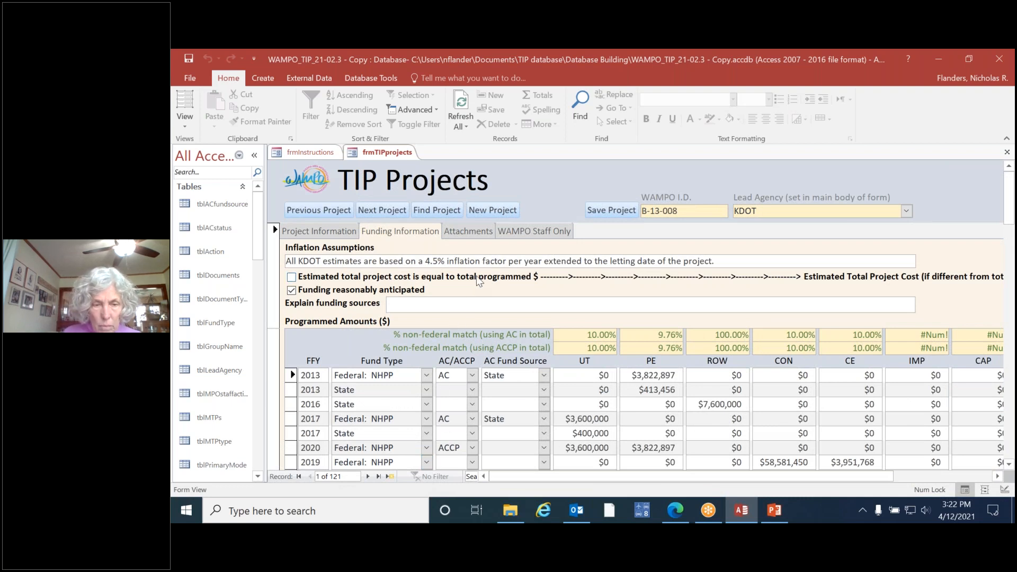
# Step: Examine the WAMPO staff section of the project, and the document and map attachment fields
pyautogui.click(518, 235)
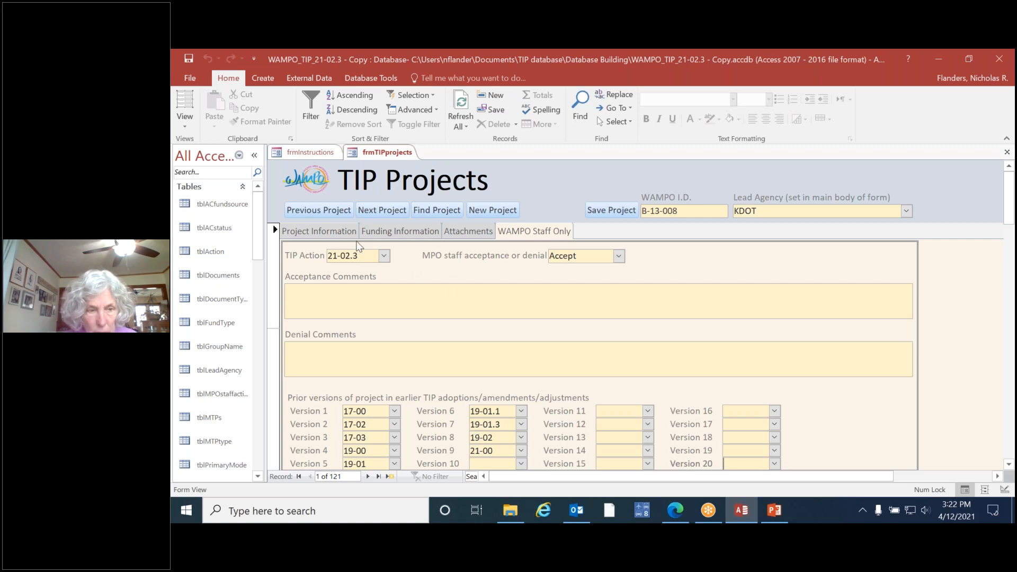
pyautogui.click(461, 233)
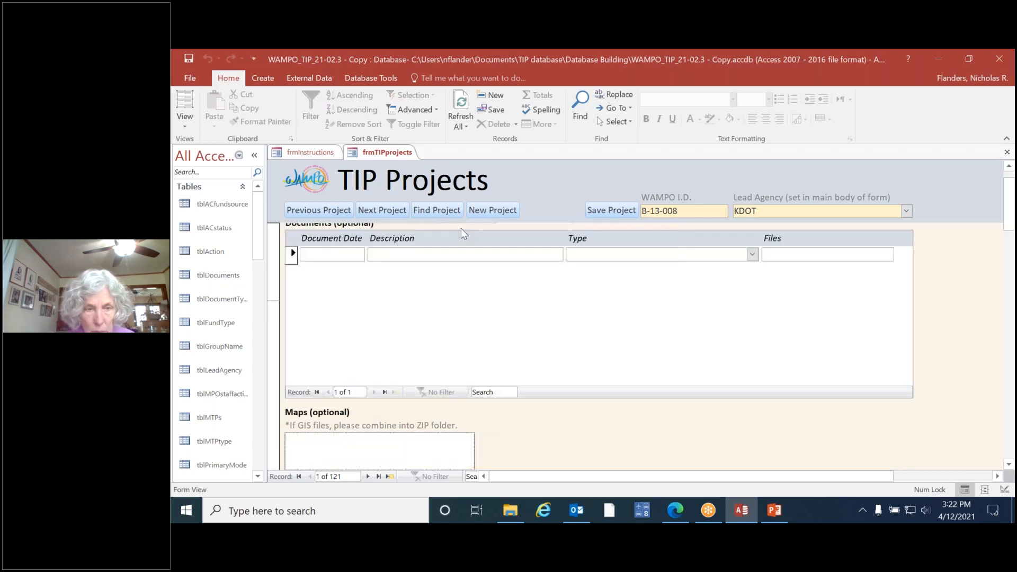
pyautogui.scroll(-1, 1009, 196)
pyautogui.scroll(1, 1009, 196)
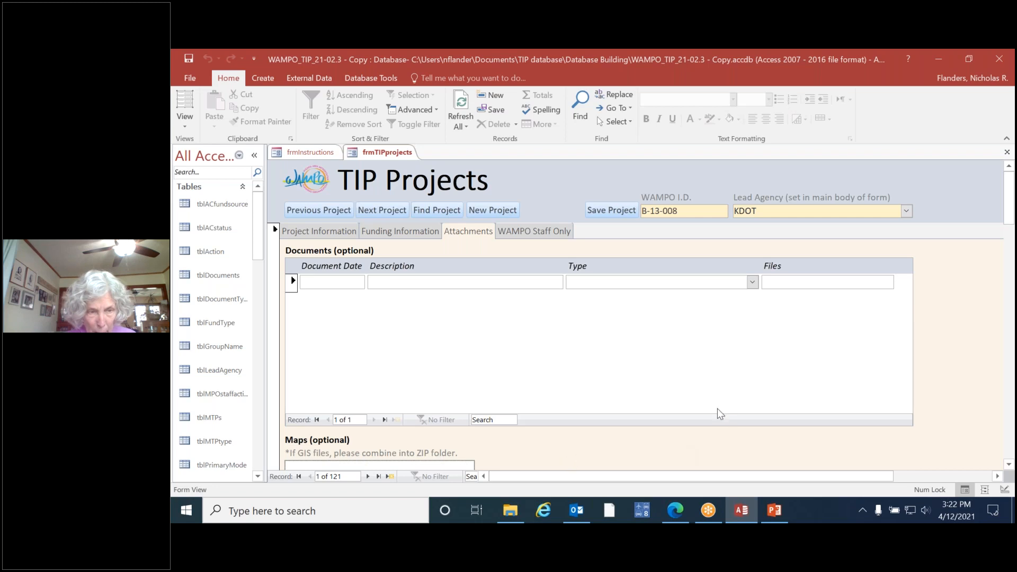
pyautogui.moveTo(1006, 195); pyautogui.dragTo(1005, 202)
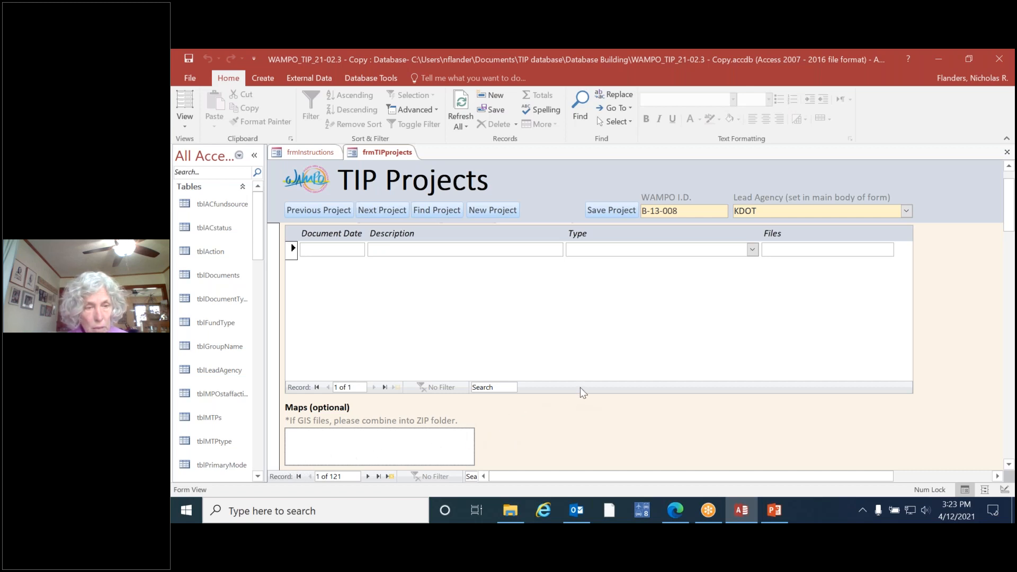
pyautogui.moveTo(320, 451)
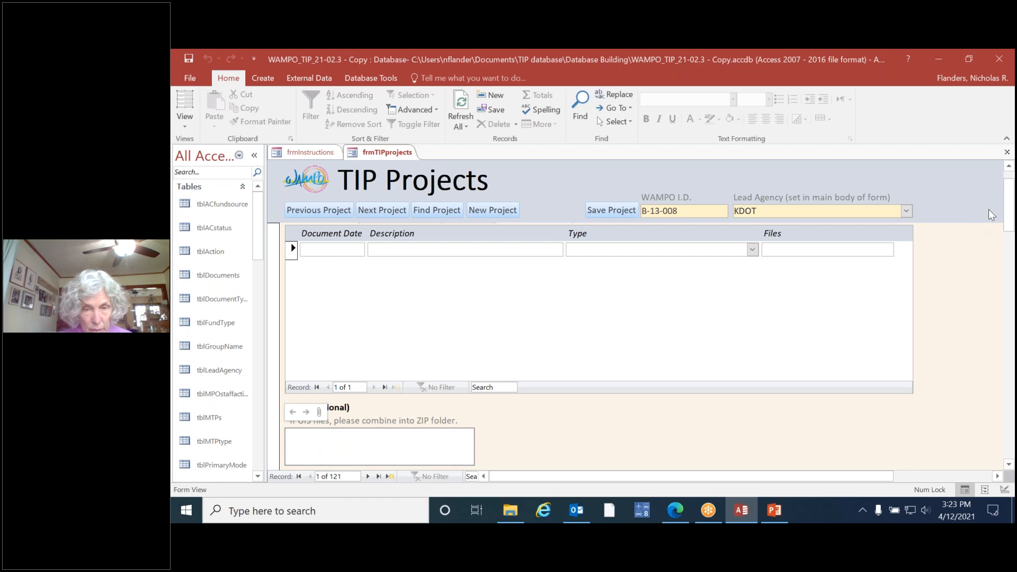
pyautogui.scroll(1, 1009, 204)
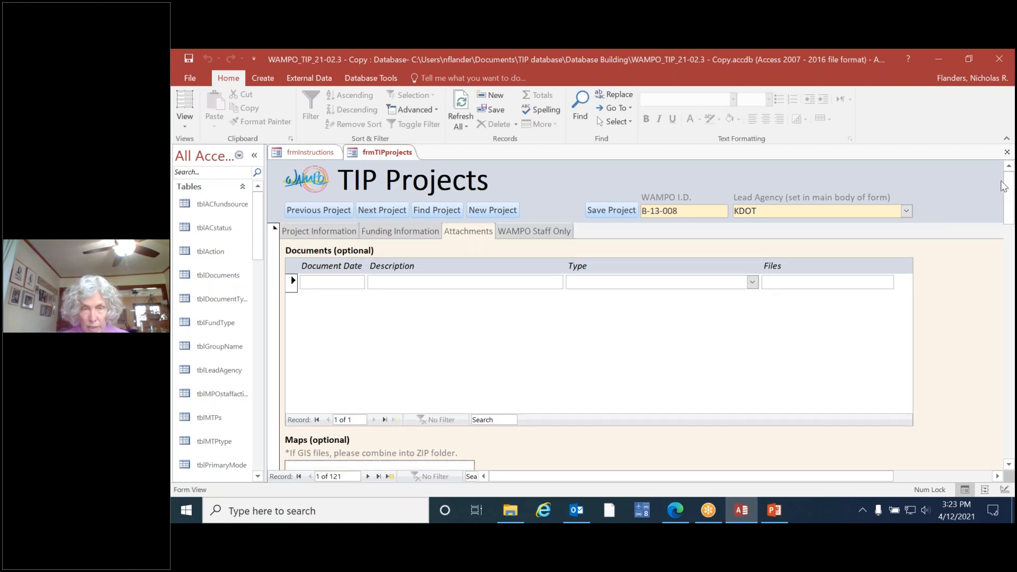
# Step: Return to the project information section and review the available choices for the action being taken
pyautogui.click(317, 230)
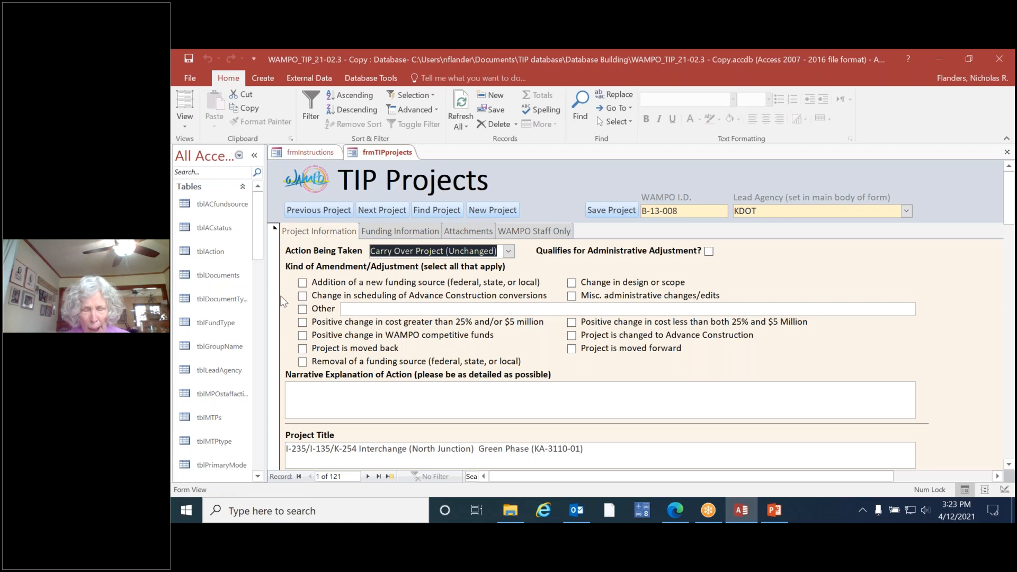
pyautogui.click(509, 252)
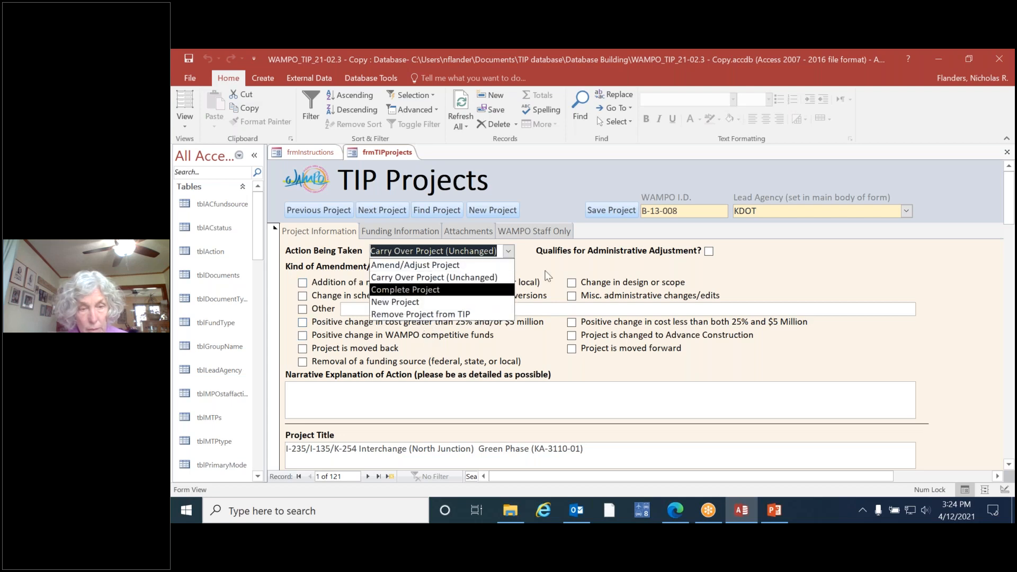
pyautogui.click(643, 231)
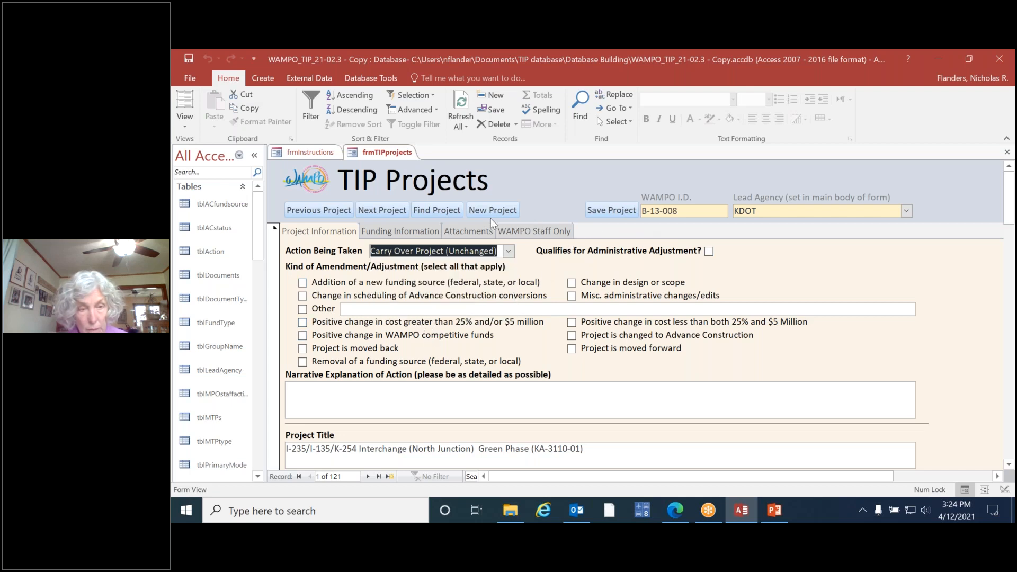
pyautogui.click(508, 251)
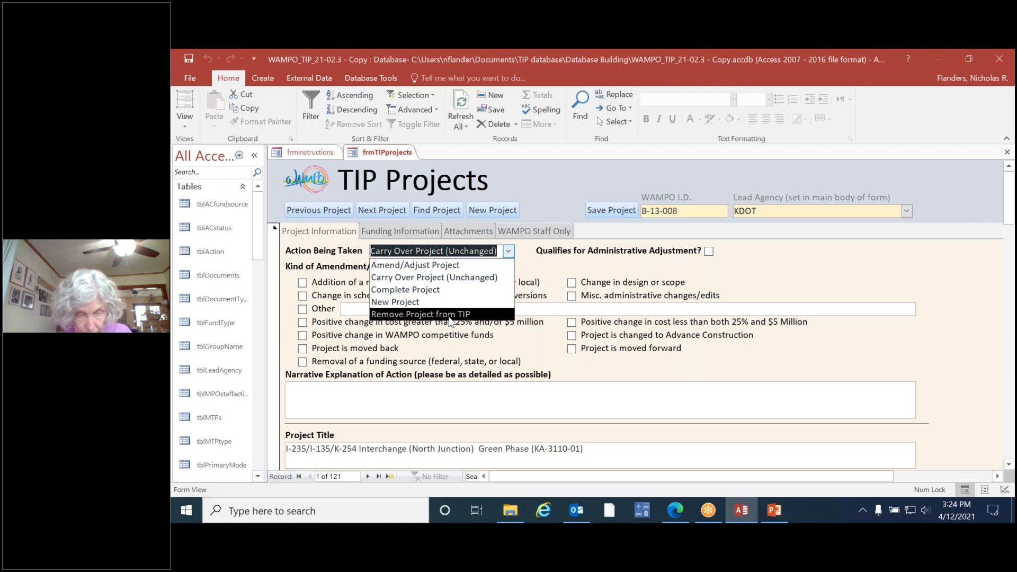
pyautogui.click(529, 255)
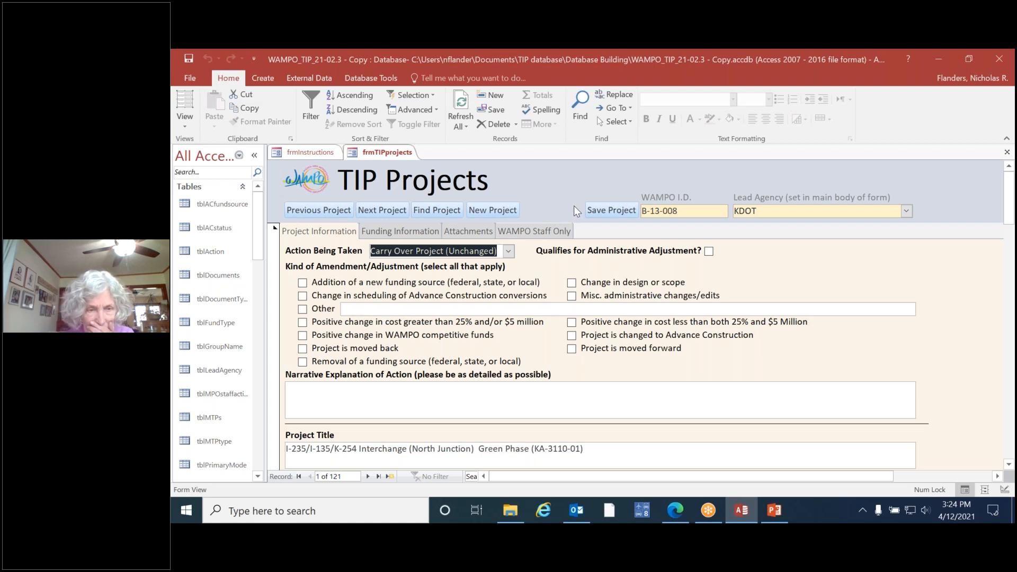
# Step: Set the action being taken to Amend/Adjust Project and mark the project as qualifying for administrative adjustment
pyautogui.click(508, 252)
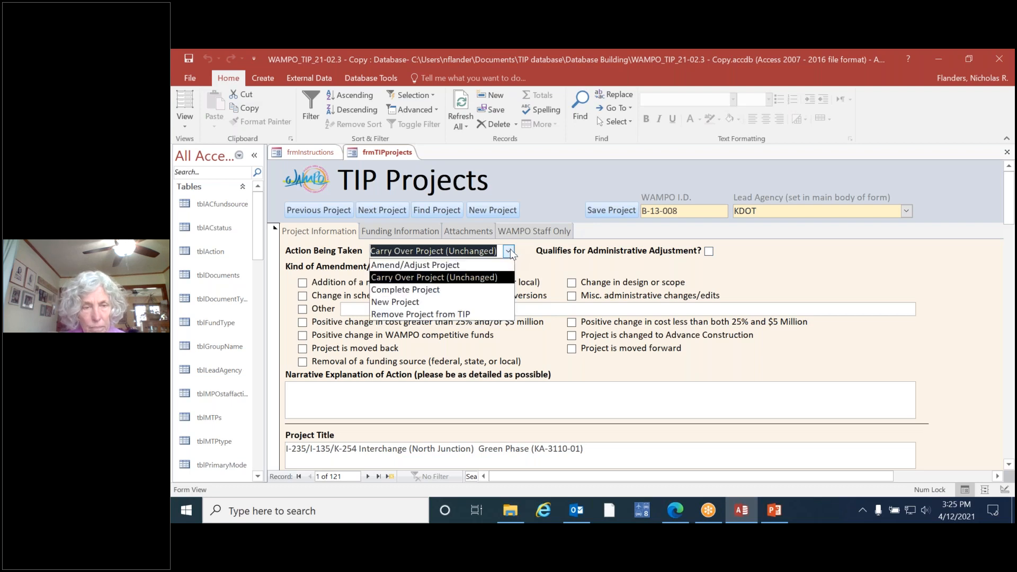
pyautogui.click(477, 267)
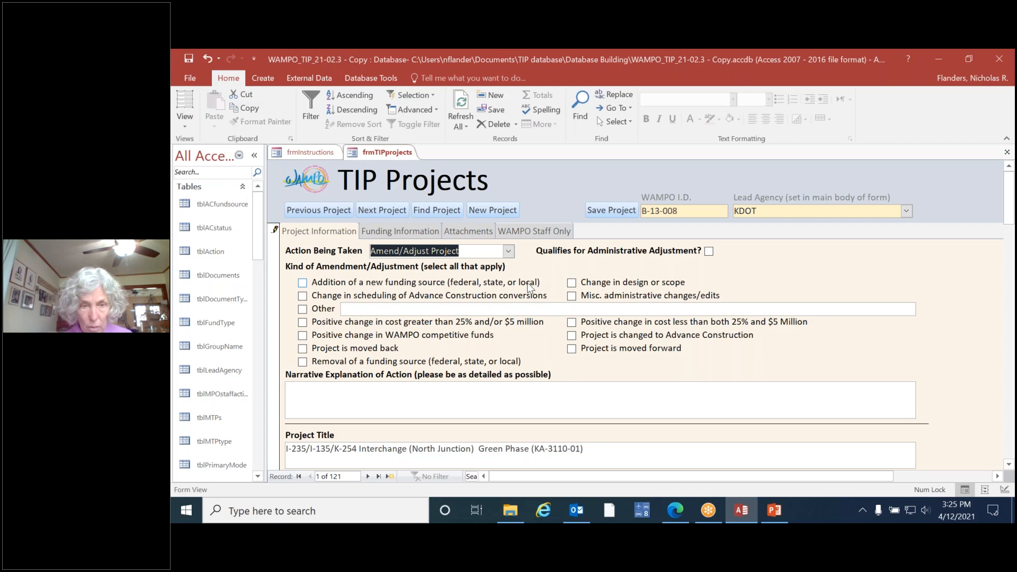
pyautogui.click(709, 251)
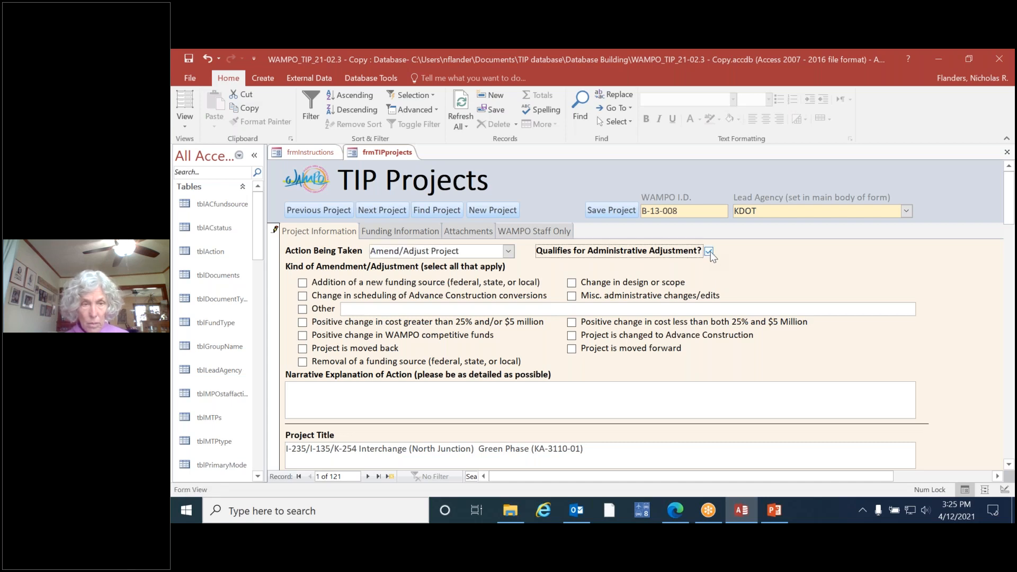
pyautogui.click(709, 252)
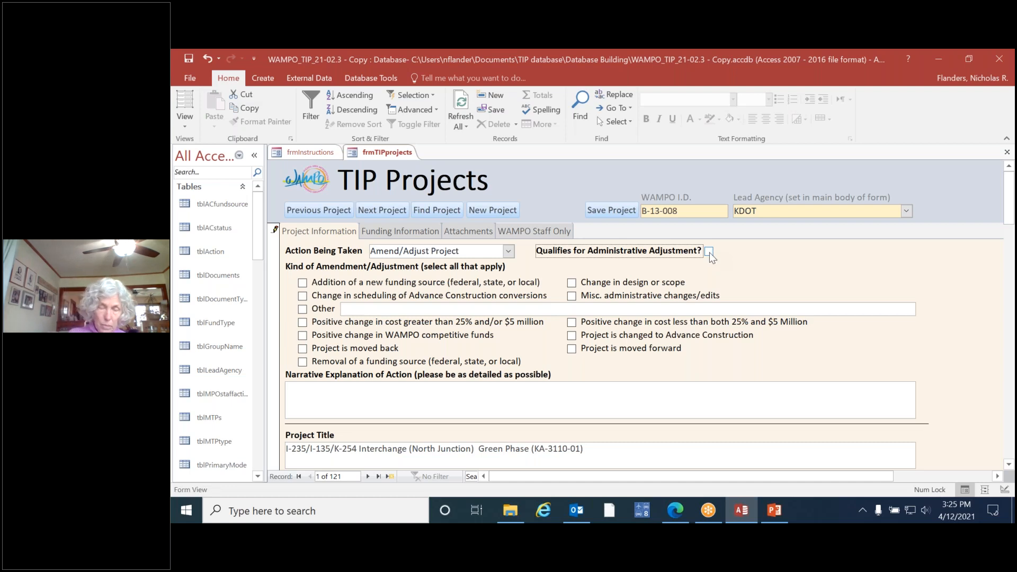
pyautogui.click(710, 253)
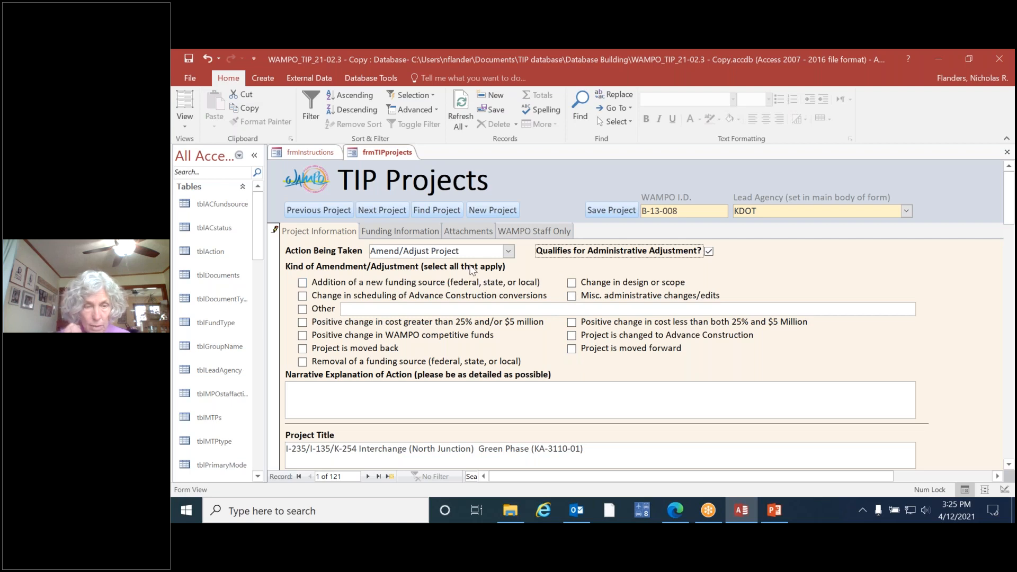
# Step: Mark Other as the kind of amendment and fill its description with a long run of placeholder text
pyautogui.click(303, 310)
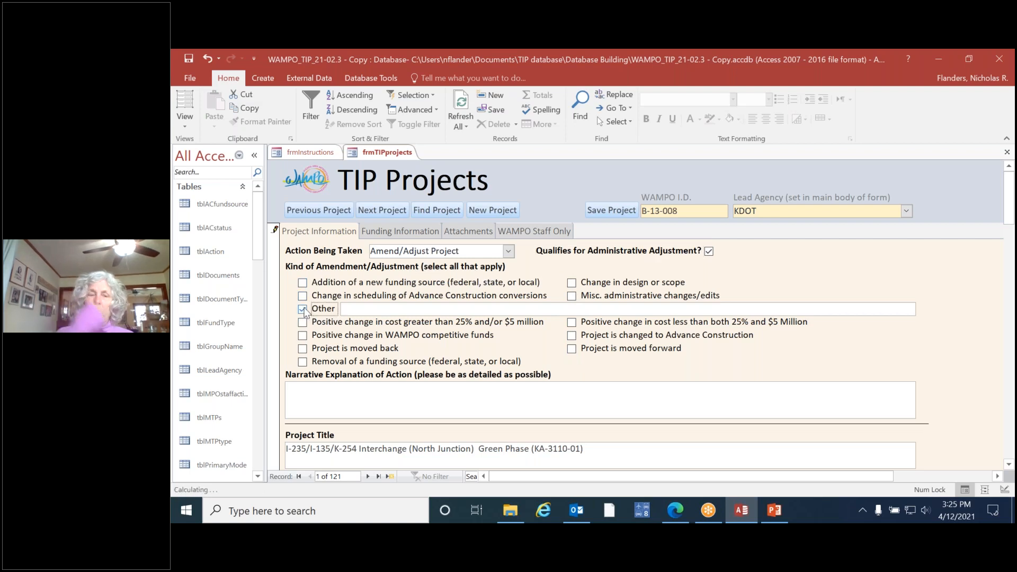
pyautogui.click(367, 306)
pyautogui.write('dasfffffffffgfadfgdafg')
pyautogui.write(' asdfg sdafg dfg dafg adfg dasf')
pyautogui.write('g dafg dfg sdfg sdfg sdfg sdf')
pyautogui.write('g sdfg sdfg sdfg sdfg sdfg sdfg sdf')
pyautogui.write('ffffffffffffffffffffffffffffffffg ')
pyautogui.write('g g g g g g g g g g g g g g g g g g g g g g g g g g g g g g g g g g g g g g g g g g g g g g')
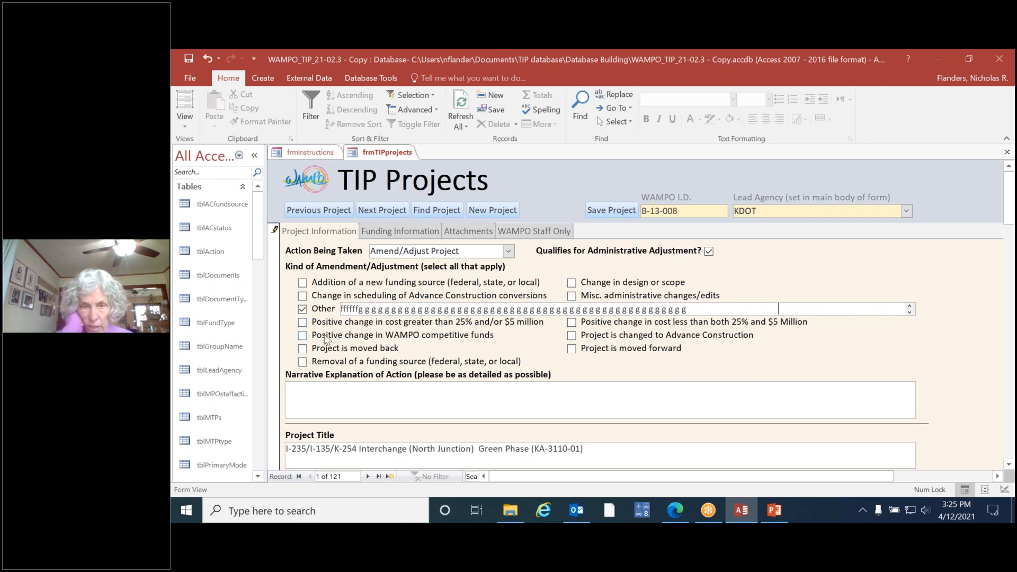
# Step: Review the choices for the action being taken, the narrative explanation field, and the project's title, limits and scope
pyautogui.click(308, 400)
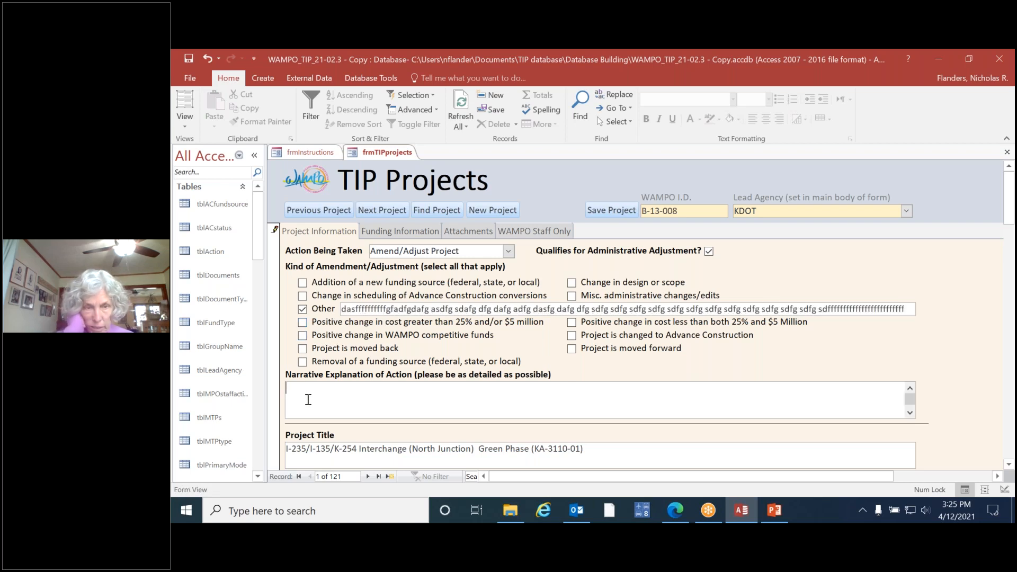
pyautogui.click(510, 252)
pyautogui.click(508, 252)
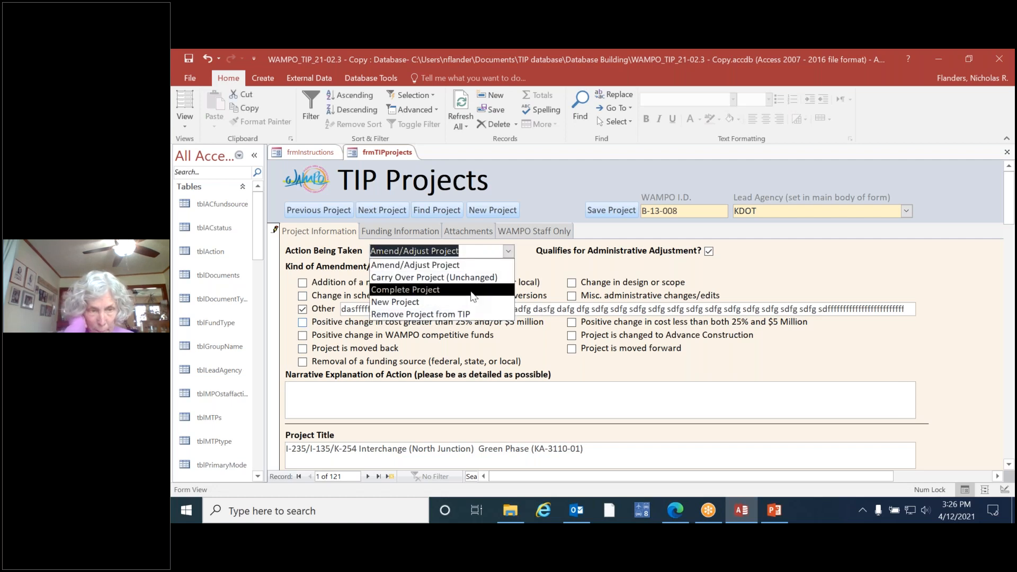
pyautogui.click(510, 254)
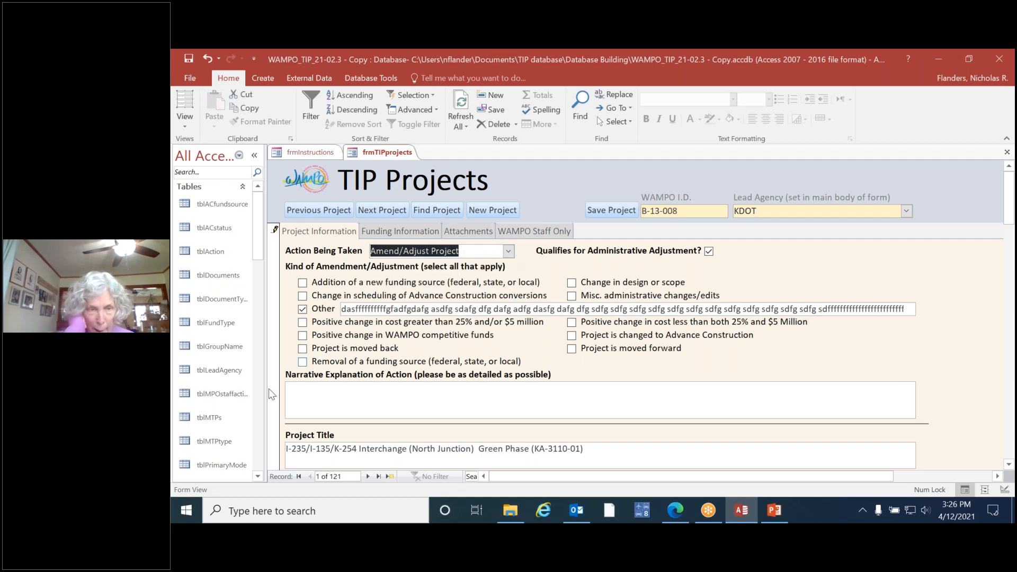
pyautogui.click(313, 393)
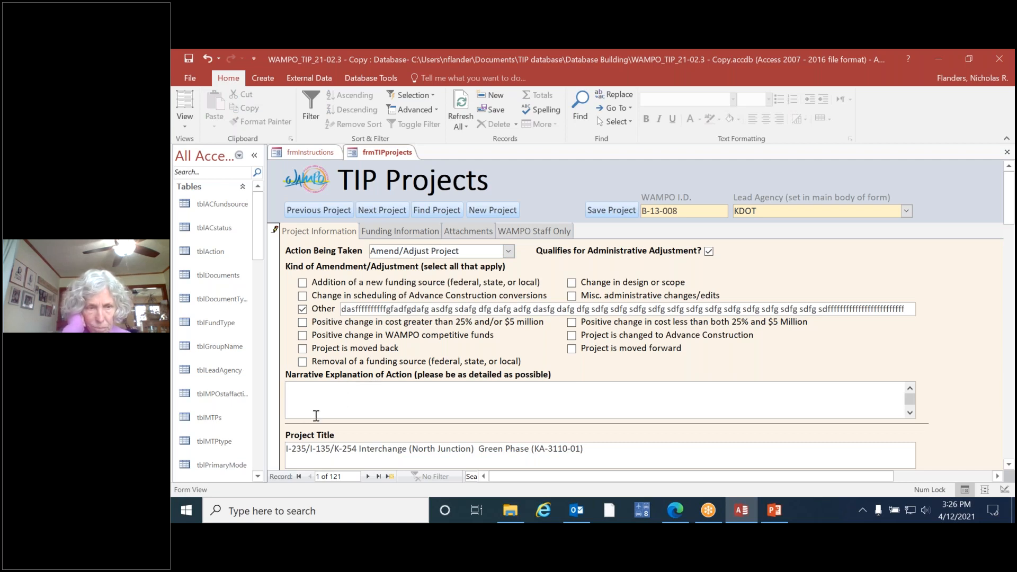
pyautogui.scroll(-3, 973, 367)
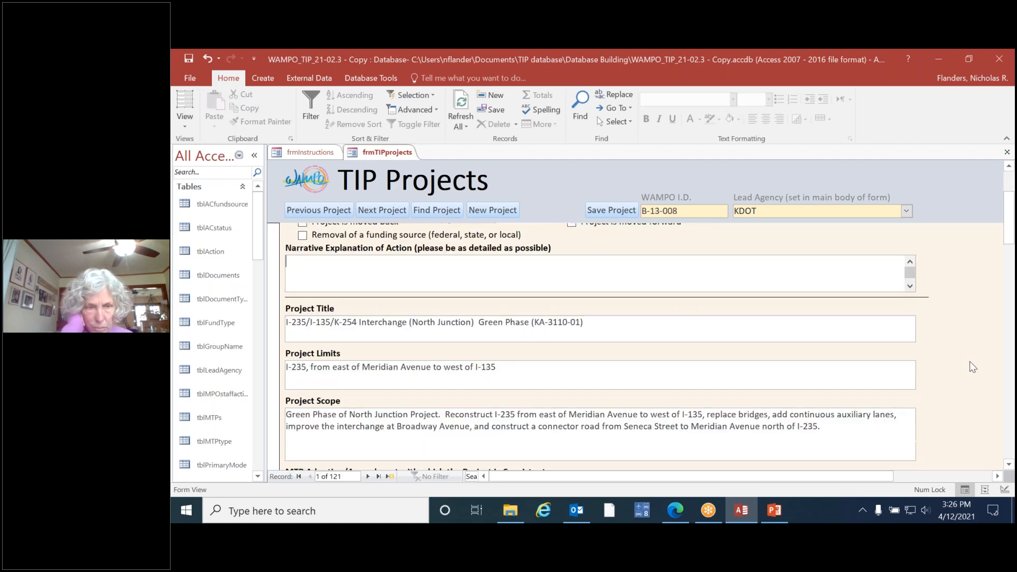
pyautogui.scroll(-1, 973, 366)
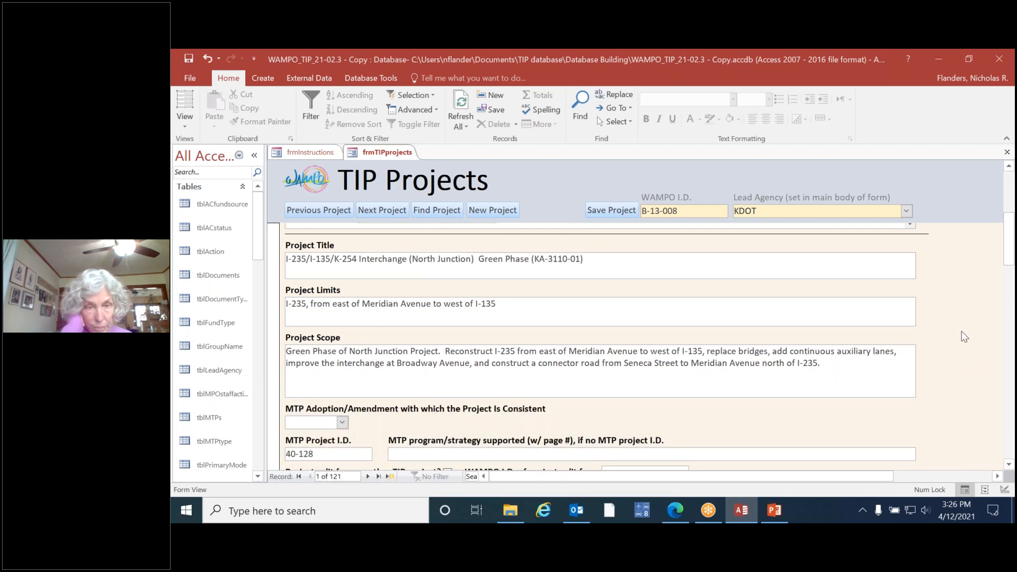
pyautogui.scroll(-2, 968, 335)
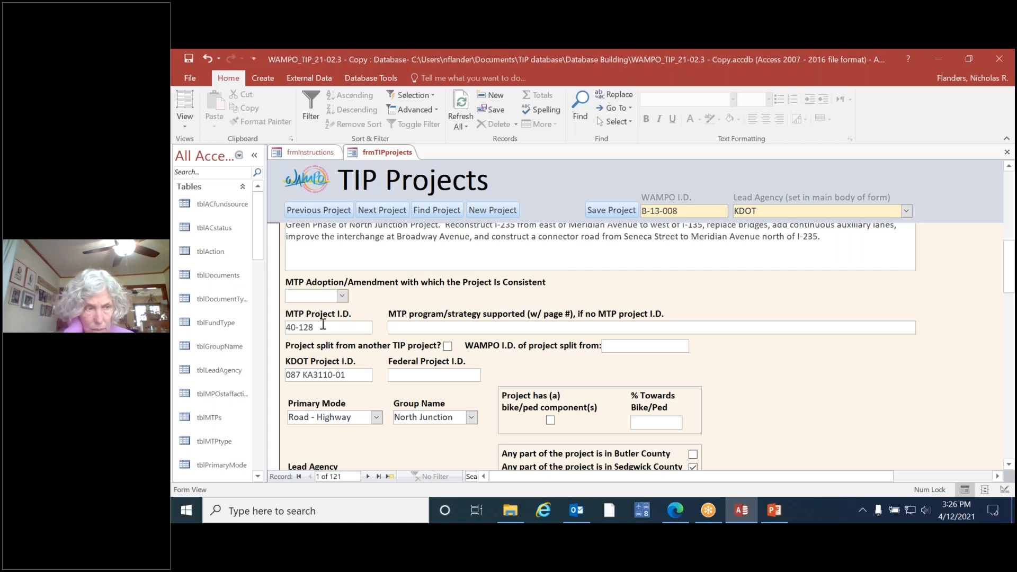
# Step: Set the MTP adoption/amendment with which the project is consistent to 20-00
pyautogui.click(322, 328)
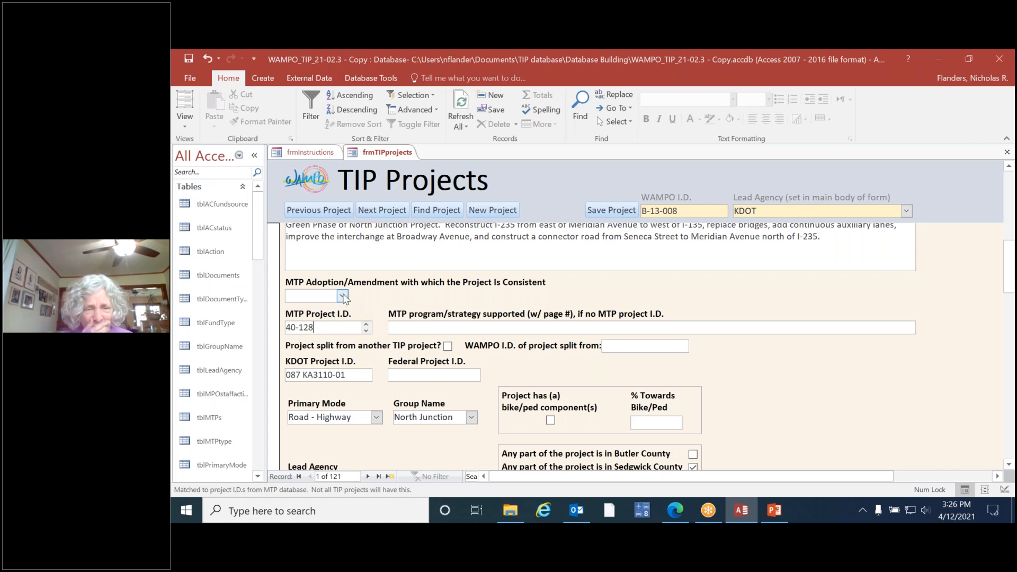
pyautogui.click(343, 296)
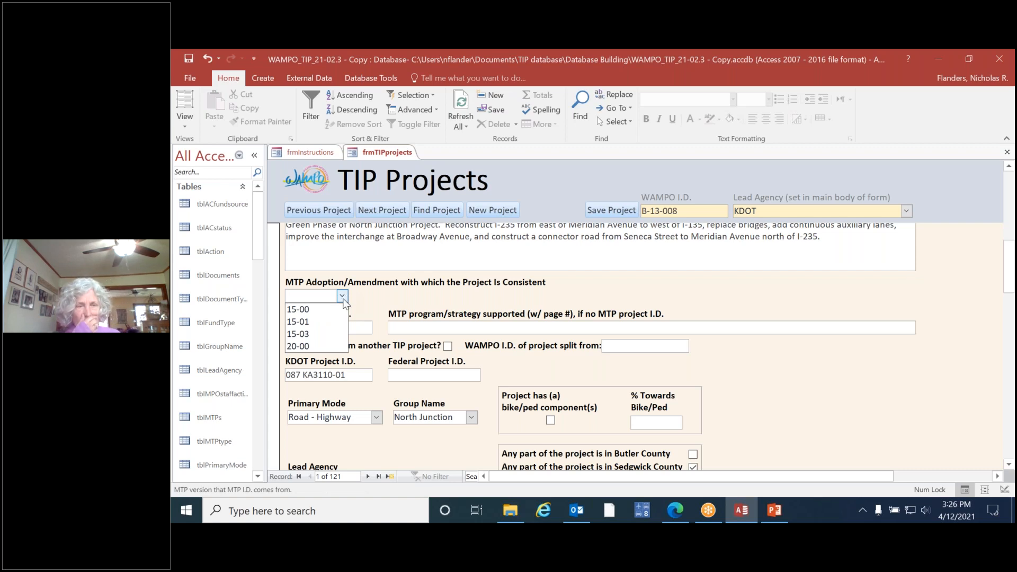
pyautogui.click(325, 349)
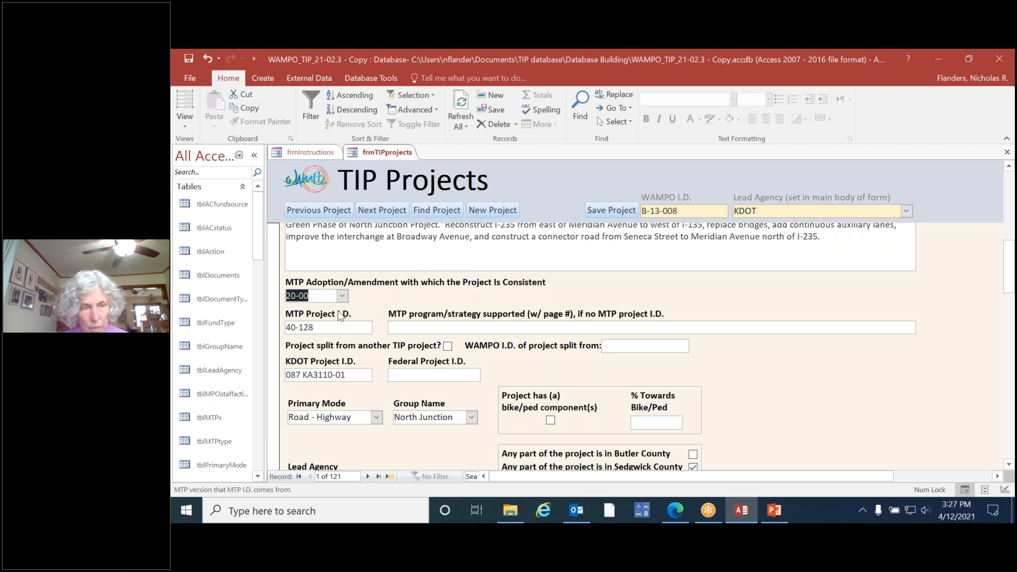
# Step: Go through the earlier MTP adoption/amendment choices and reselect 20-00
pyautogui.click(342, 296)
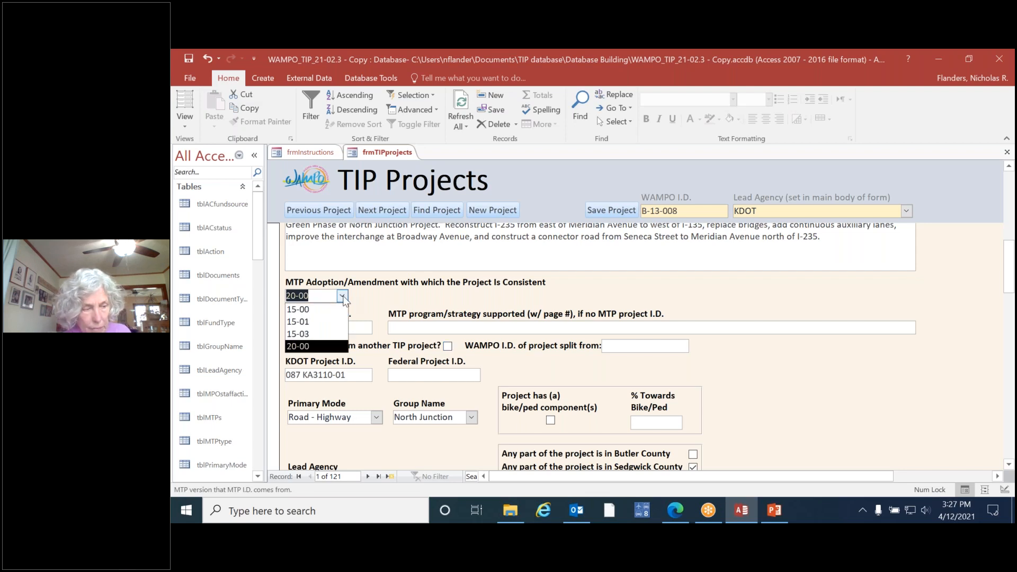
pyautogui.press('Up')
pyautogui.press('Up')
pyautogui.press('Up')
pyautogui.press('Return')
pyautogui.click(343, 297)
pyautogui.click(329, 349)
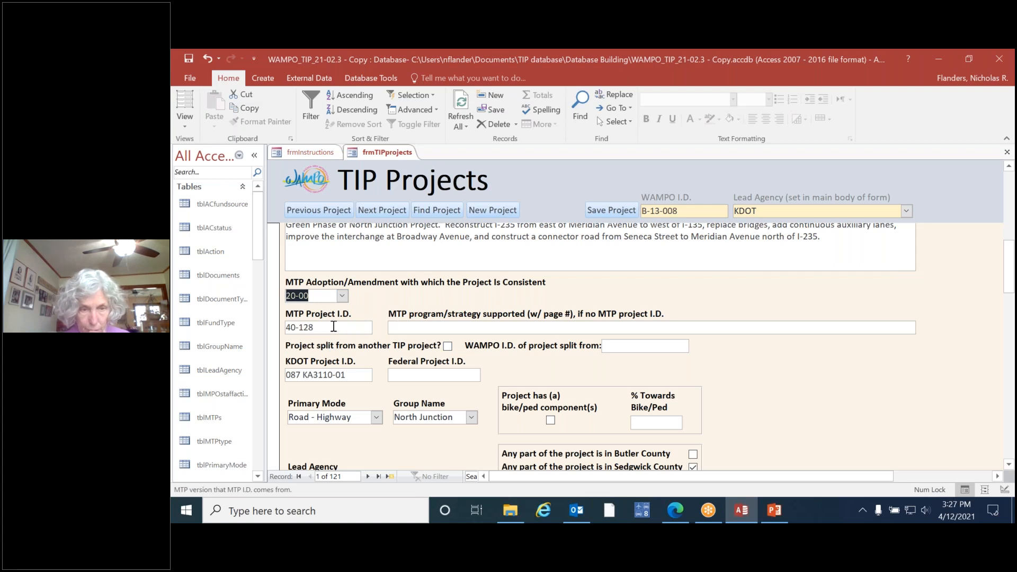
# Step: Mark the project as split from another TIP project and enter 5555-55 as the WAMPO I.D. it was split from
pyautogui.click(334, 327)
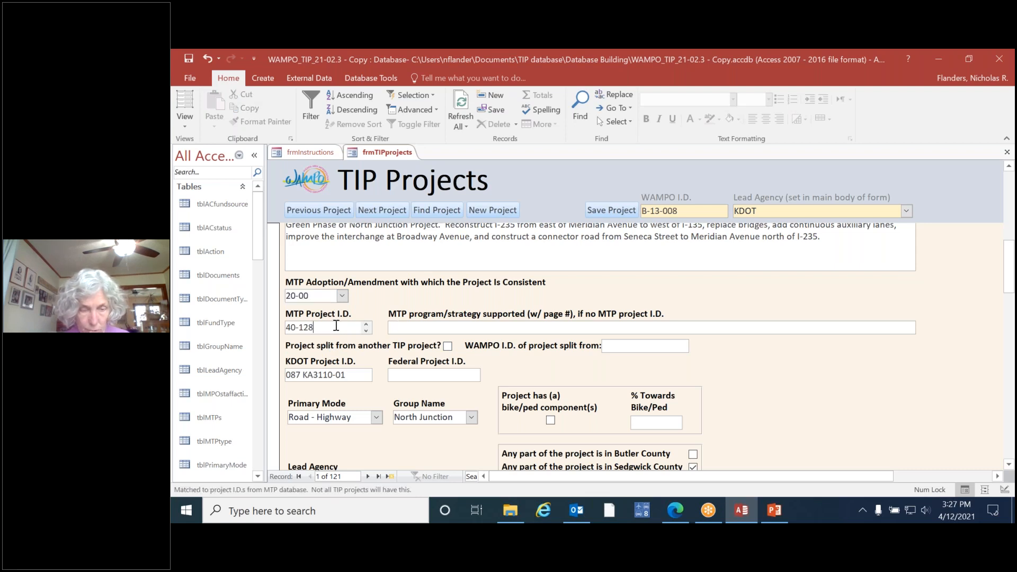
pyautogui.click(430, 327)
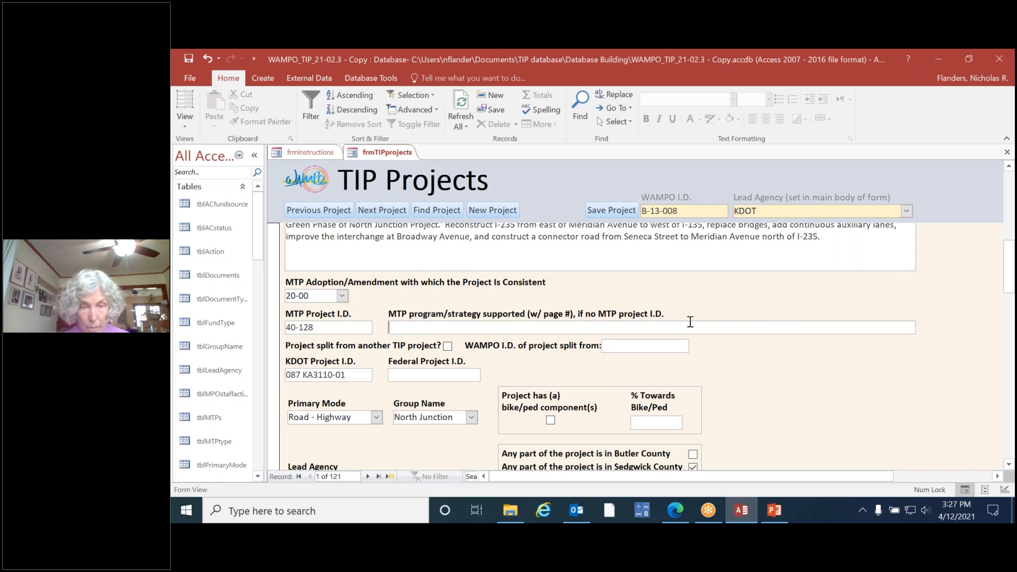
pyautogui.click(448, 347)
pyautogui.click(617, 344)
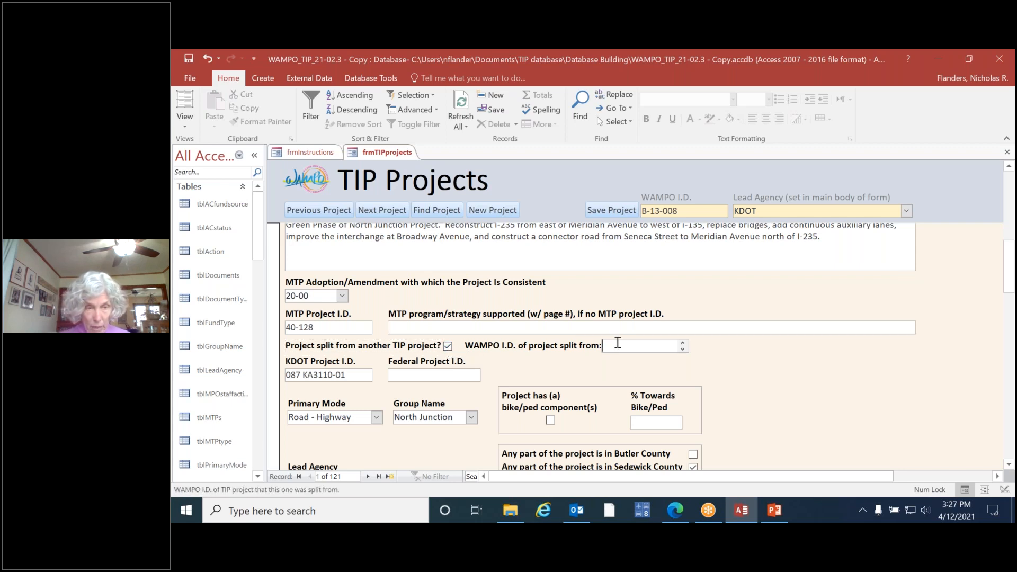
pyautogui.write('5555')
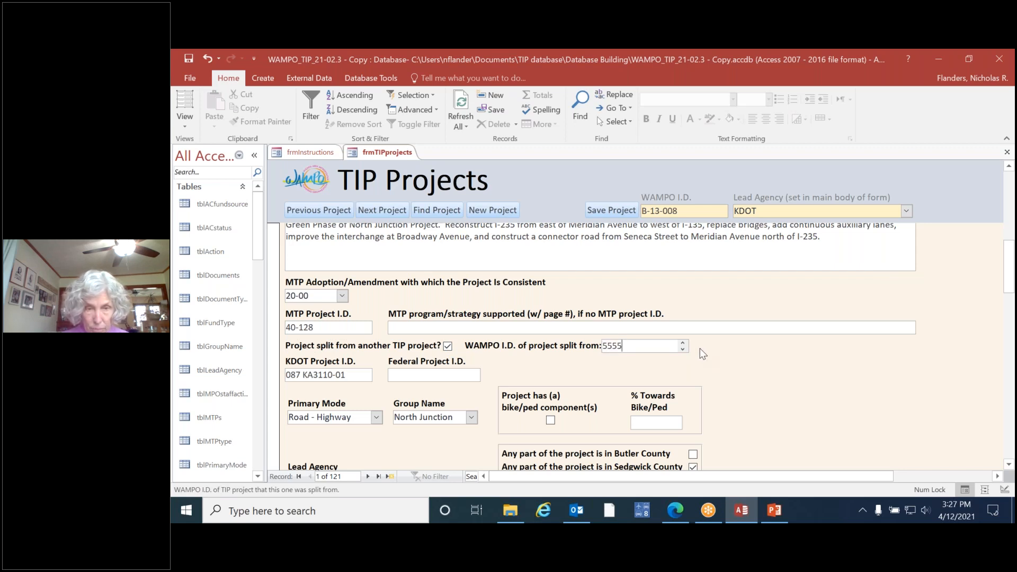
pyautogui.write('-55')
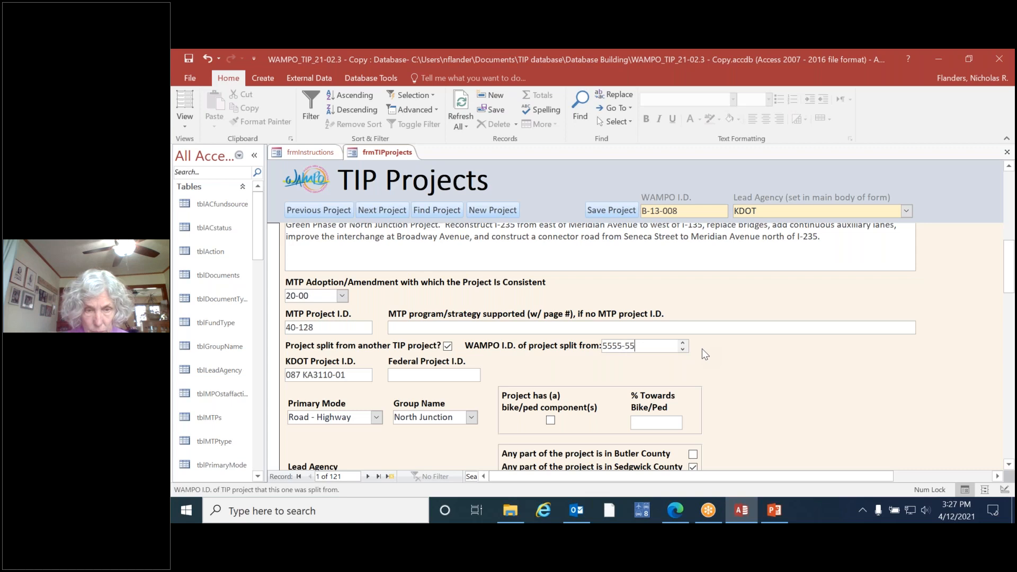
# Step: Examine the KDOT and federal project I.D. fields and the available choices for primary mode and group name
pyautogui.click(356, 376)
pyautogui.click(418, 375)
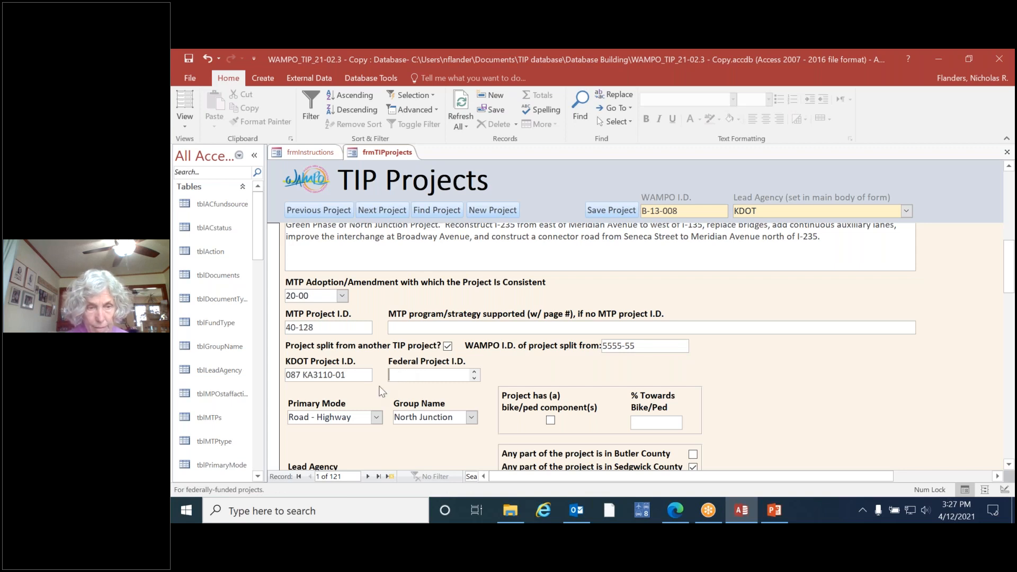
pyautogui.scroll(-3, 380, 392)
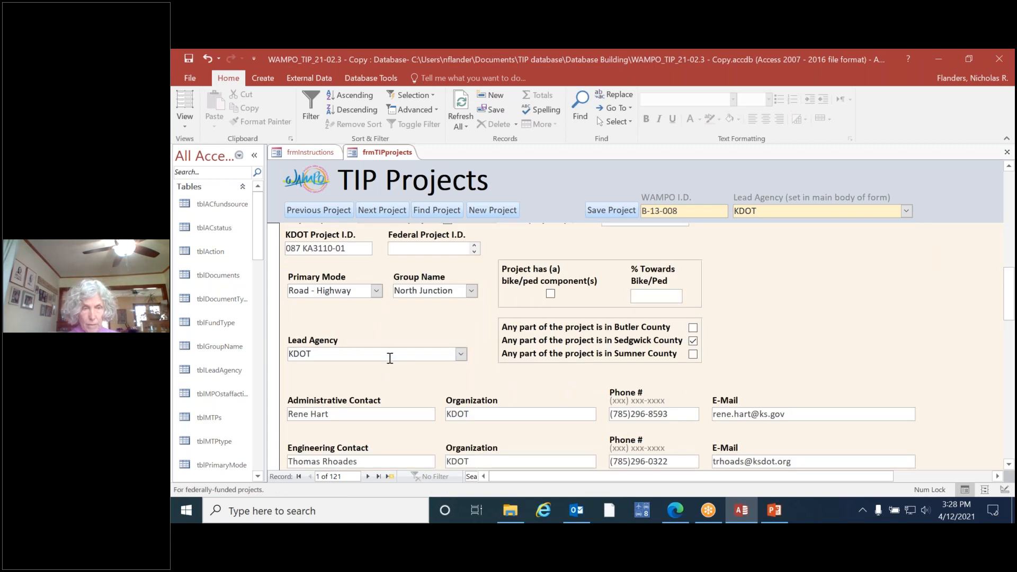
pyautogui.click(376, 291)
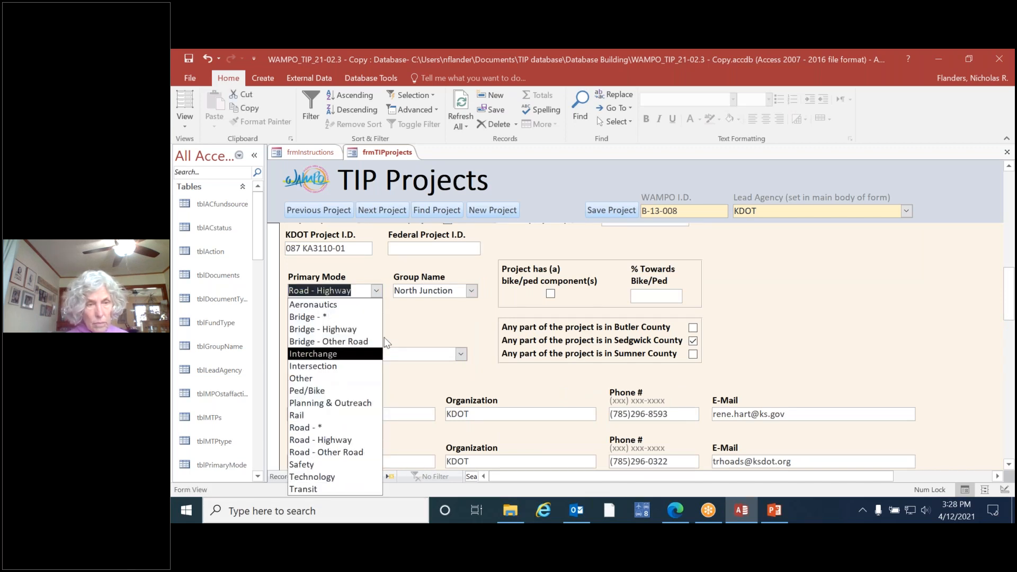
pyautogui.click(471, 290)
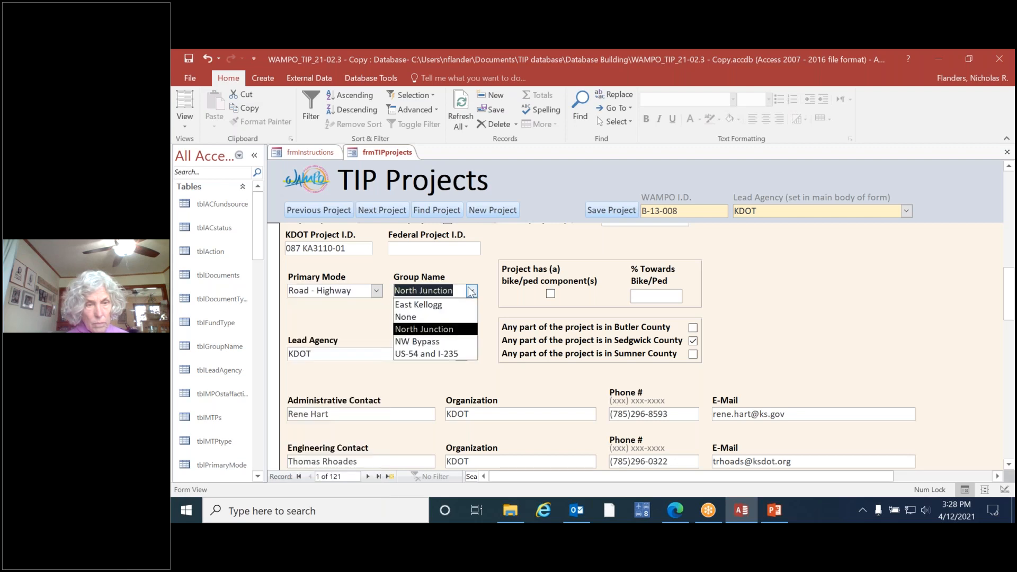
pyautogui.click(377, 290)
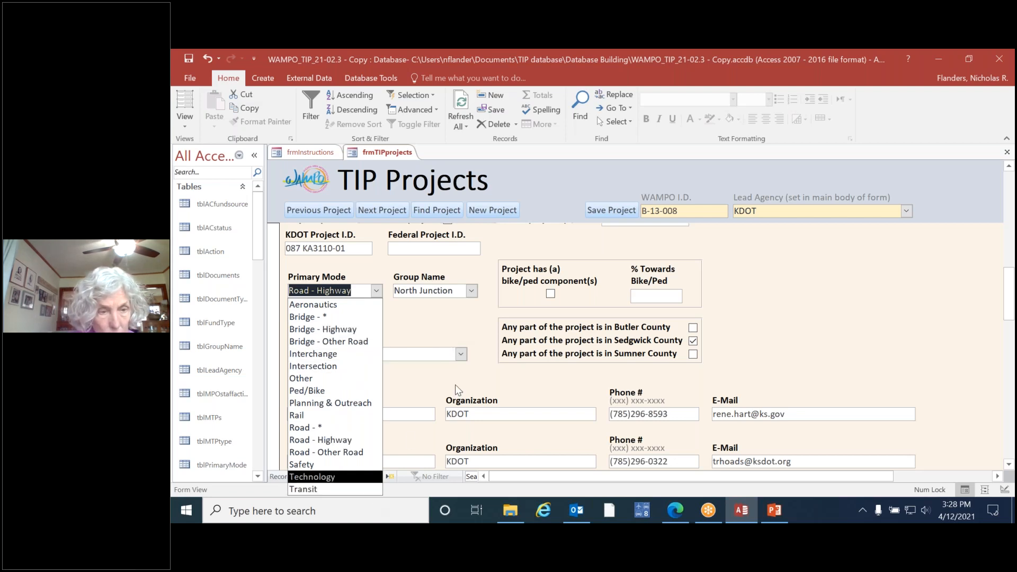
pyautogui.click(447, 326)
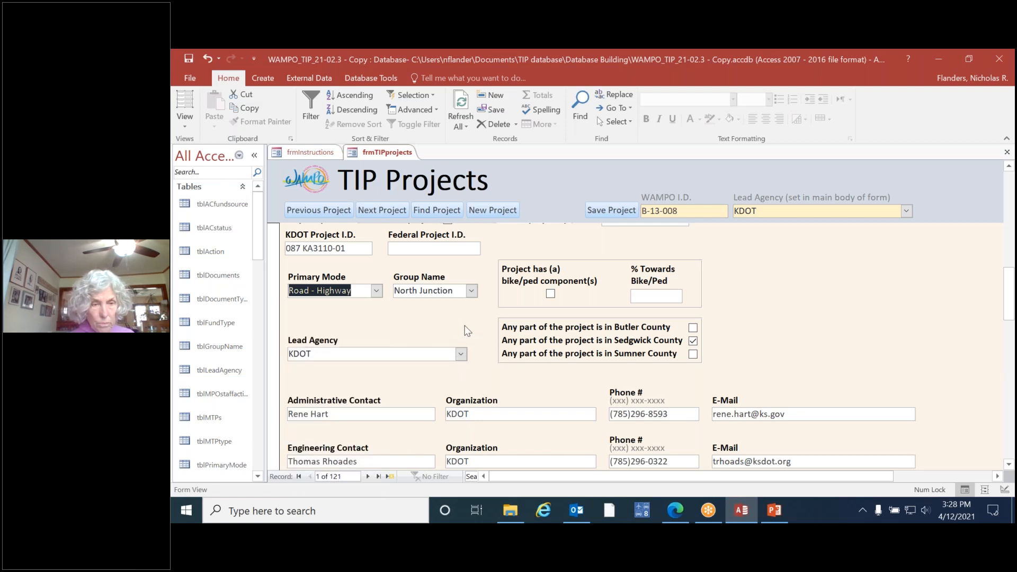
# Step: Mark the project as having bike/ped components and go to the bike/ped percentage field
pyautogui.click(551, 295)
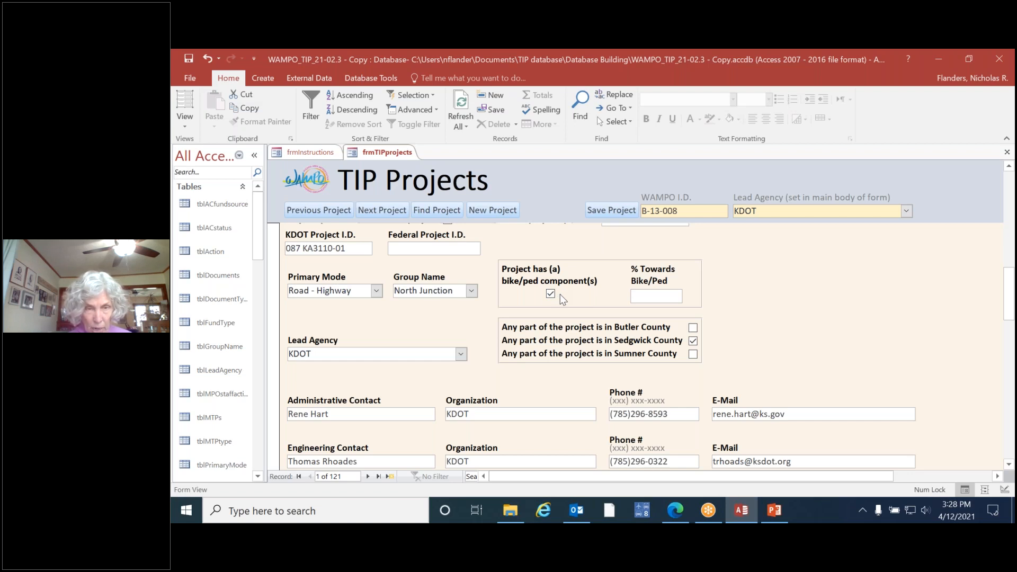
pyautogui.click(661, 297)
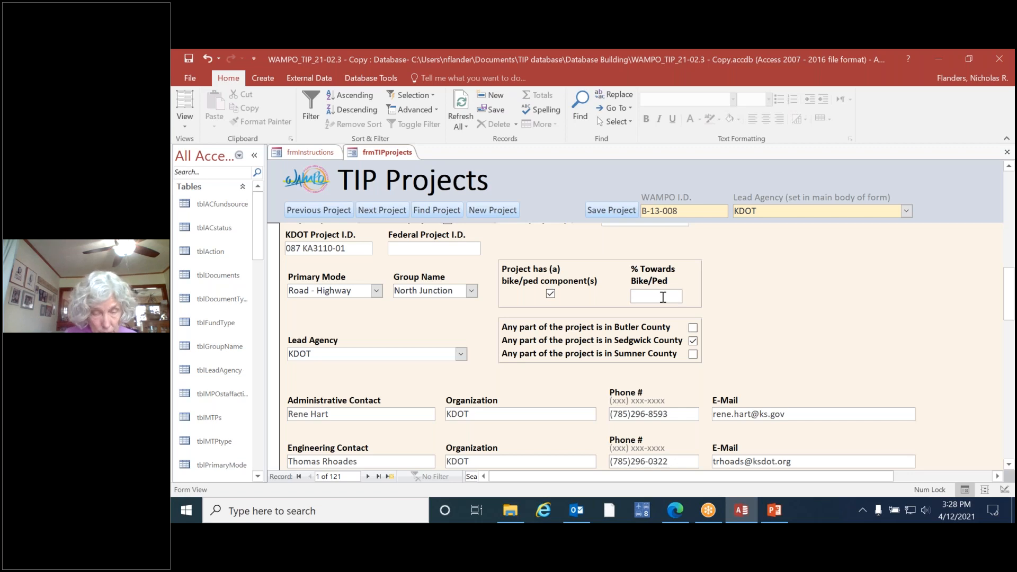
# Step: Look through the full list of lead agency choices, from the cities and counties to the transit providers, without changing the selection
pyautogui.click(461, 354)
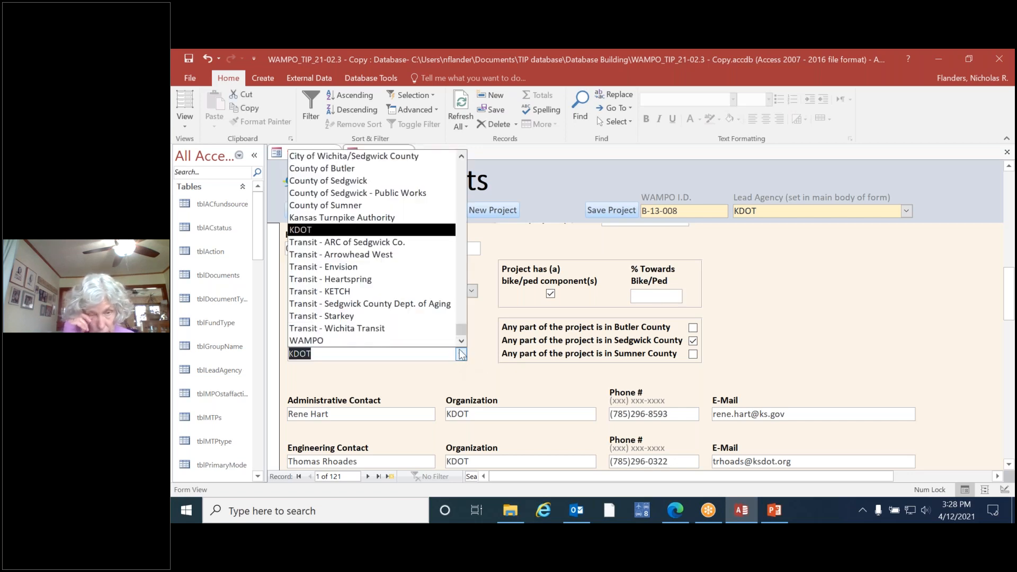
pyautogui.scroll(7, 374, 249)
pyautogui.scroll(1, 374, 242)
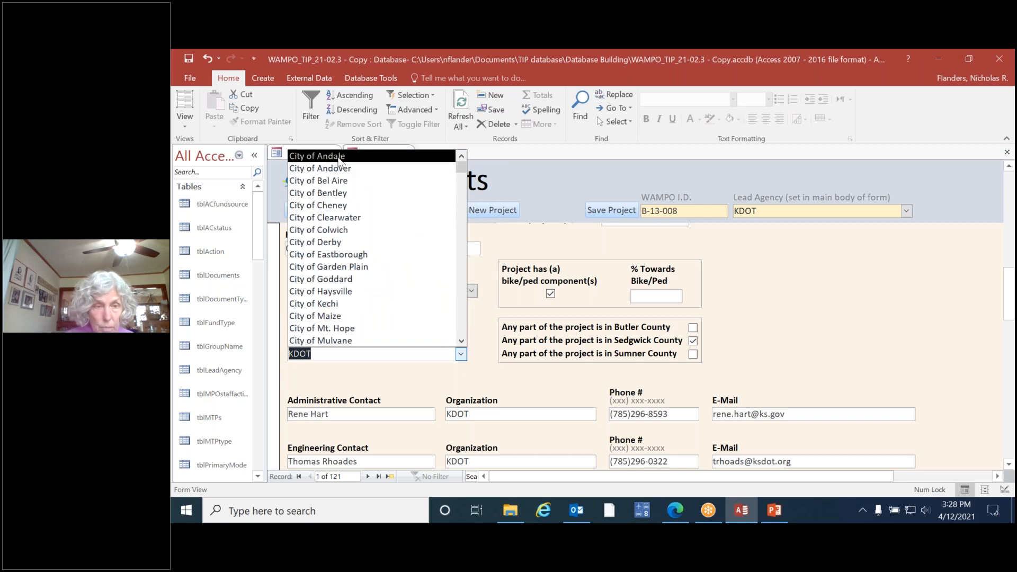
pyautogui.scroll(-4, 339, 175)
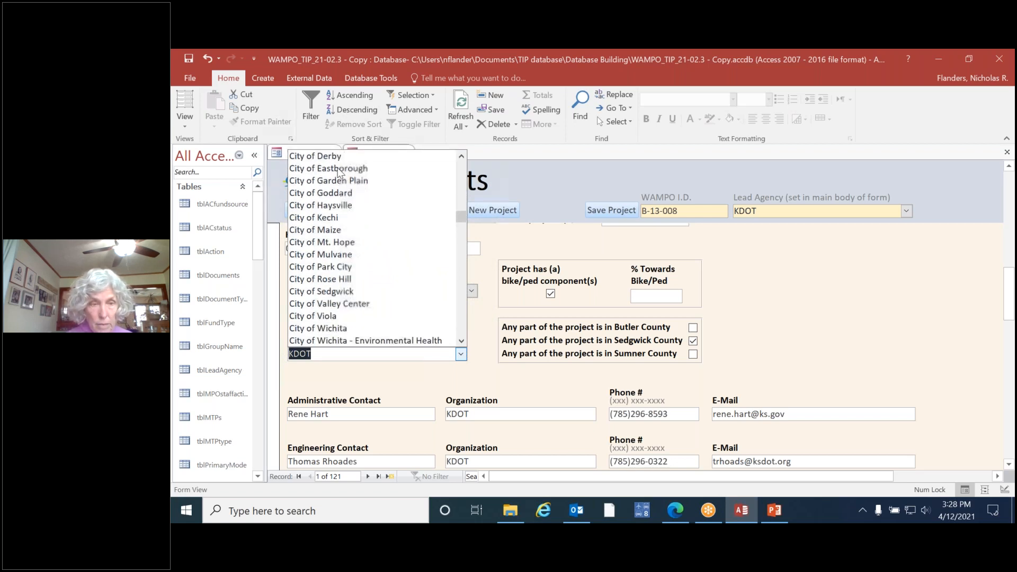
pyautogui.scroll(-2, 342, 196)
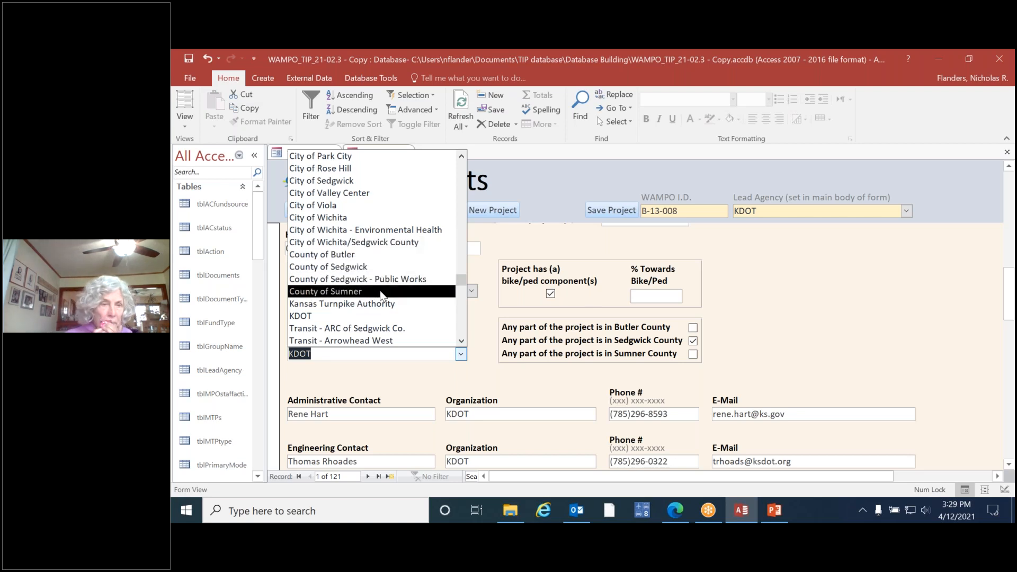
pyautogui.scroll(-3, 383, 296)
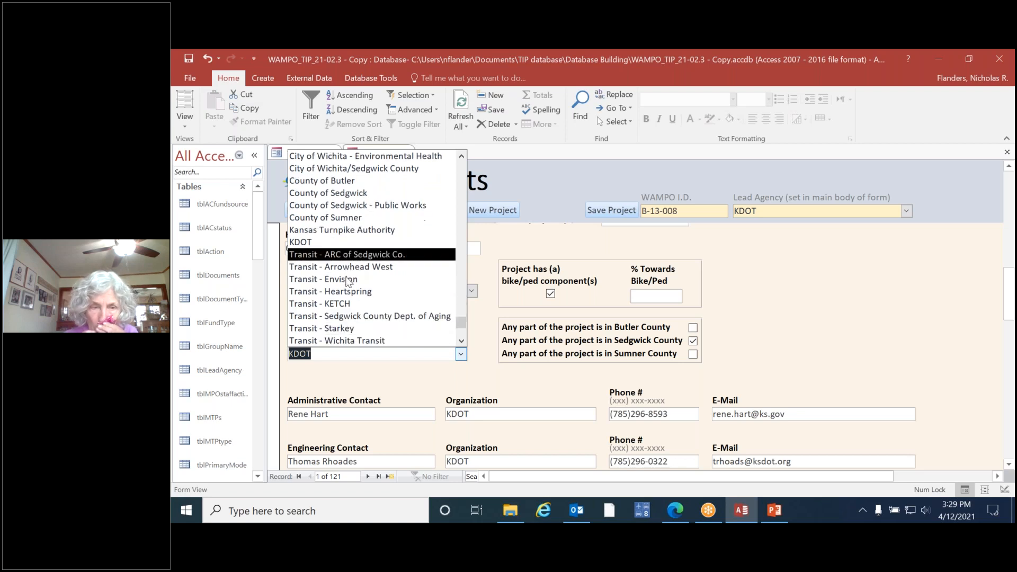
pyautogui.scroll(-1, 359, 267)
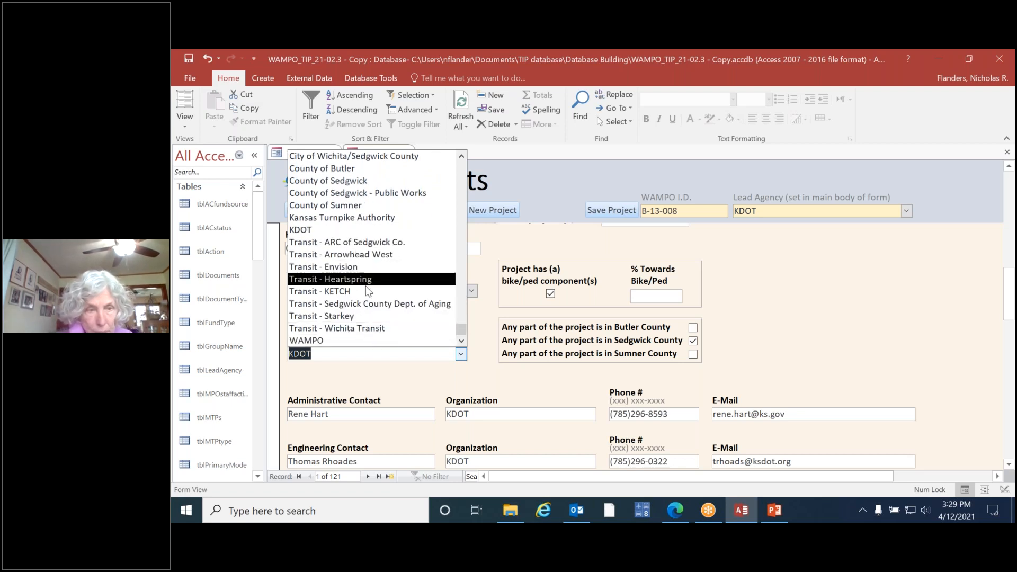
pyautogui.click(416, 392)
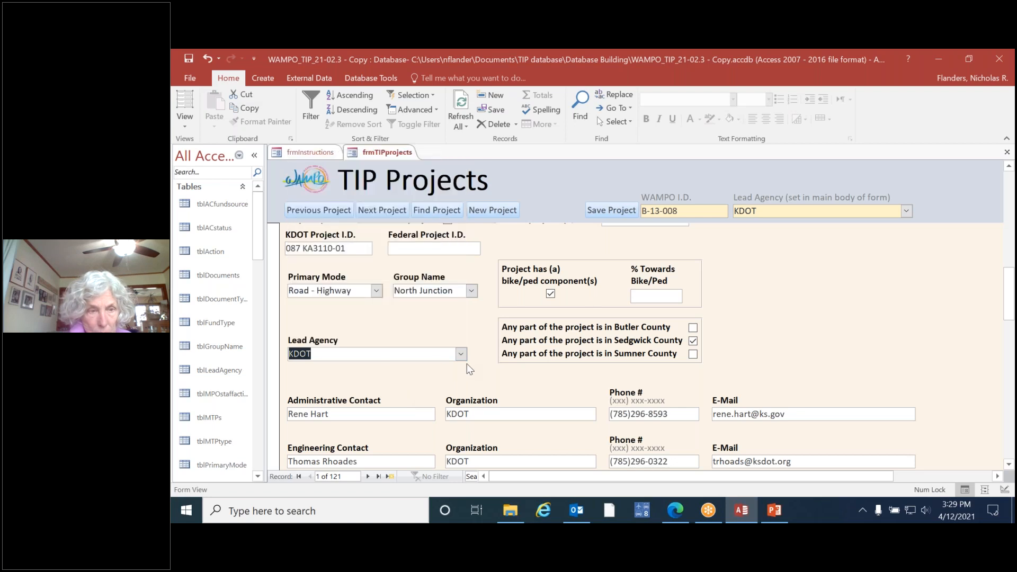
# Step: Review the administrative and engineering contact fields, and open the project's funding information section
pyautogui.scroll(-3, 438, 358)
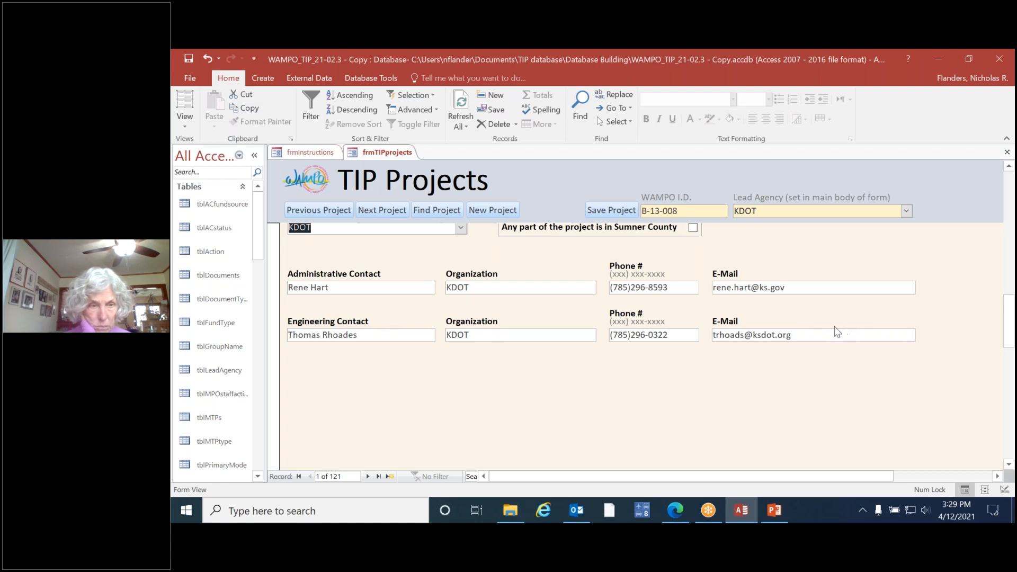
pyautogui.scroll(10, 836, 331)
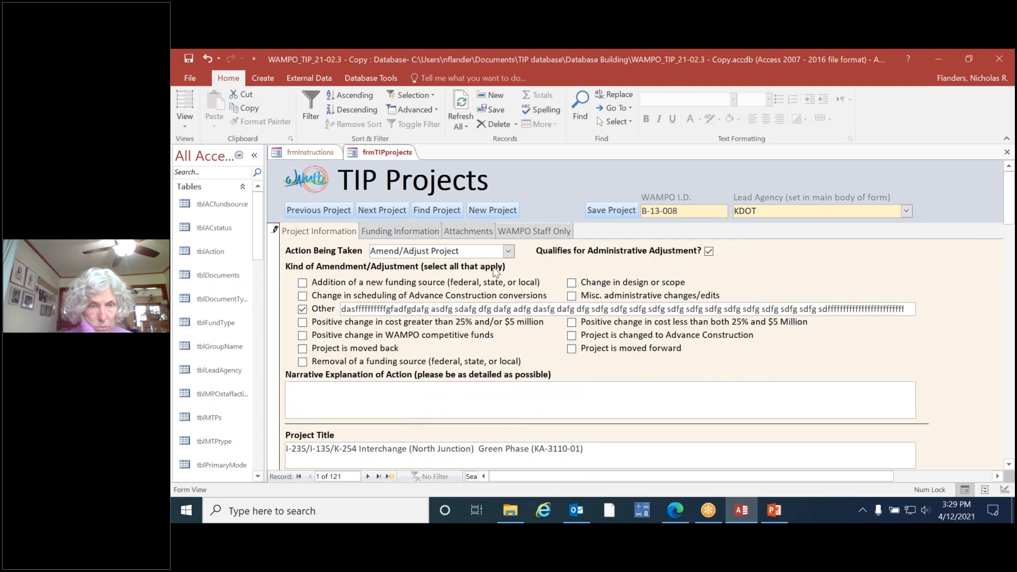
pyautogui.click(396, 232)
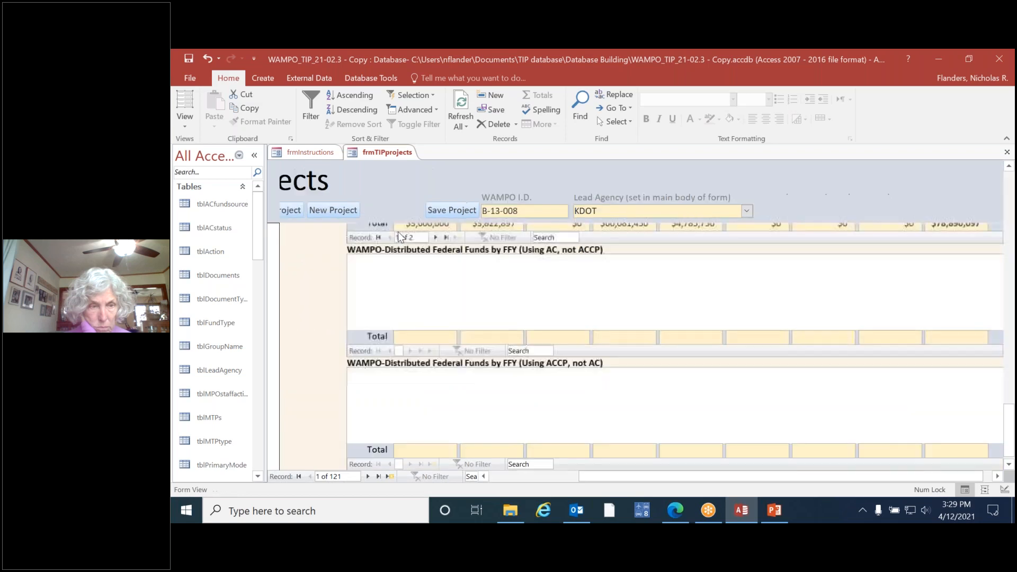
# Step: Review the inflation assumptions, the estimated total project cost, and the field explaining the funding sources
pyautogui.moveTo(1011, 421); pyautogui.dragTo(1010, 183)
pyautogui.moveTo(778, 476); pyautogui.dragTo(460, 479)
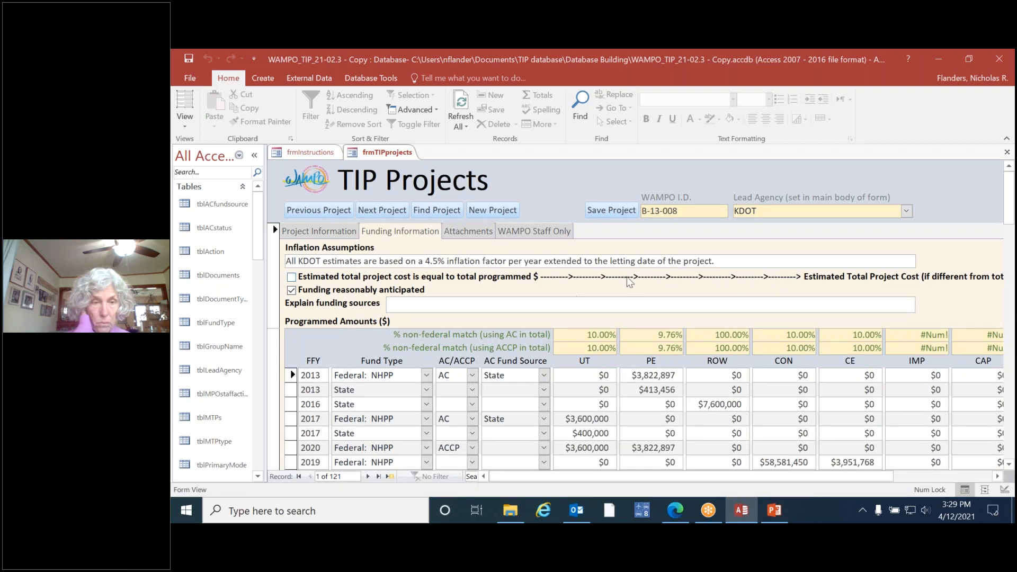
pyautogui.click(740, 263)
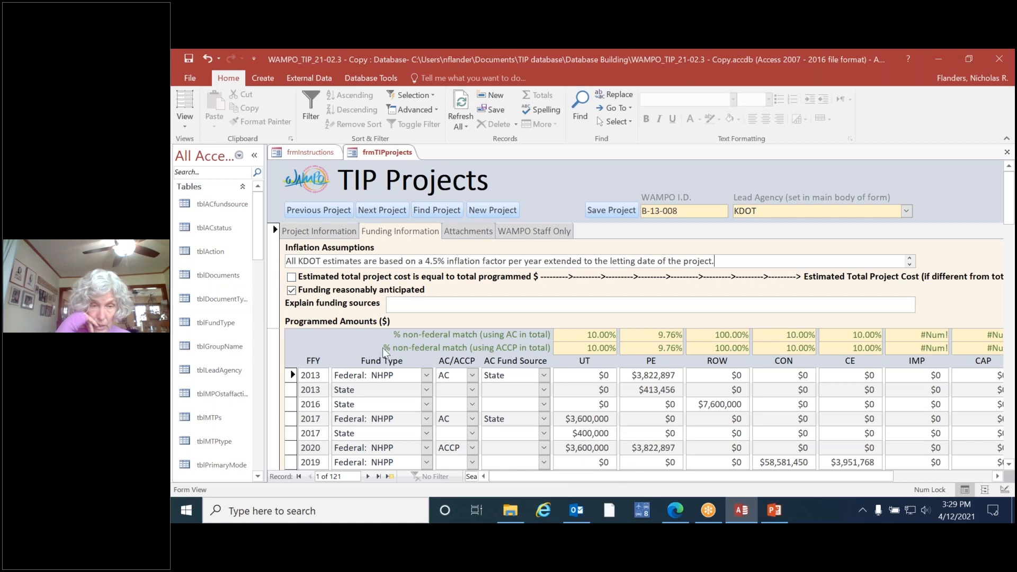
pyautogui.moveTo(660, 478); pyautogui.dragTo(843, 484)
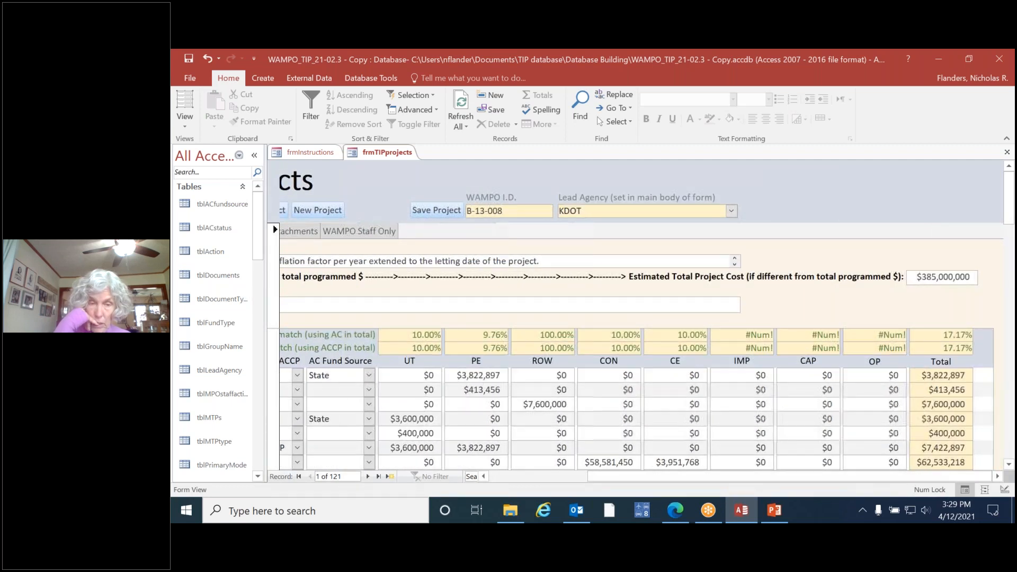
pyautogui.moveTo(918, 276); pyautogui.dragTo(978, 280)
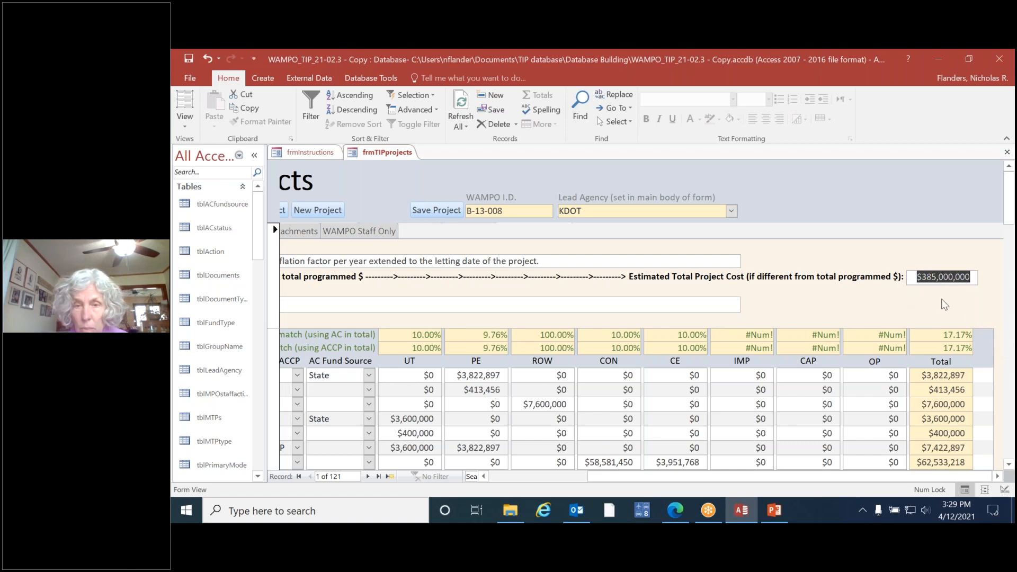
pyautogui.moveTo(859, 481); pyautogui.dragTo(758, 479)
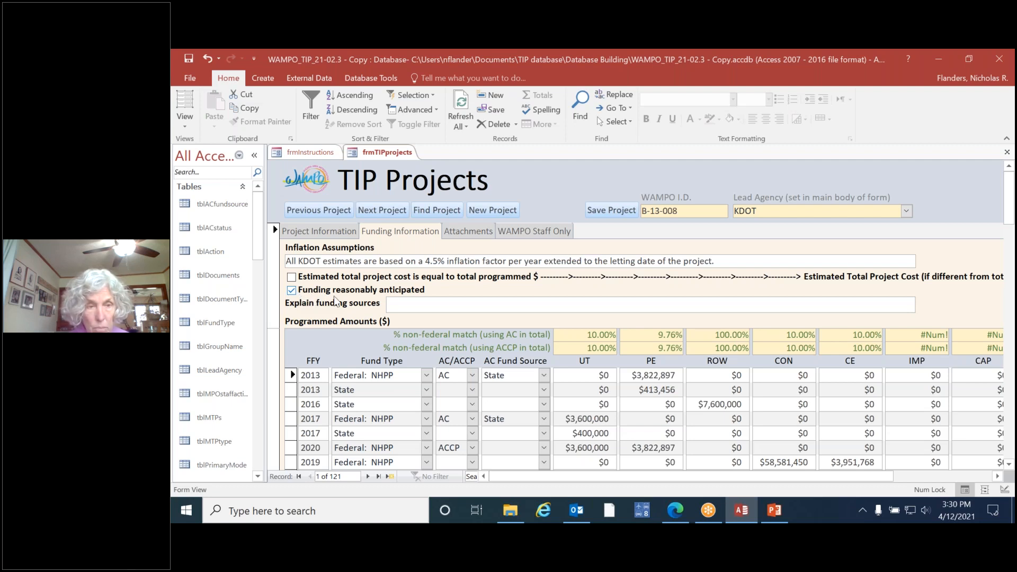
pyautogui.click(410, 303)
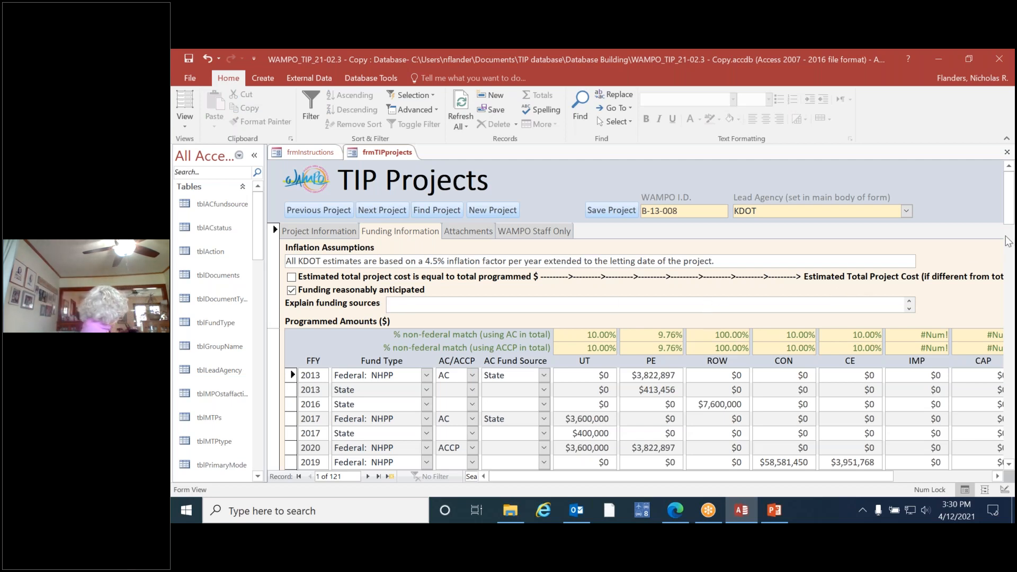
# Step: Examine the blank programmed amounts row and the available choices for fund type, AC/ACCP and AC fund source, without changing any selection
pyautogui.moveTo(1009, 202); pyautogui.dragTo(1008, 218)
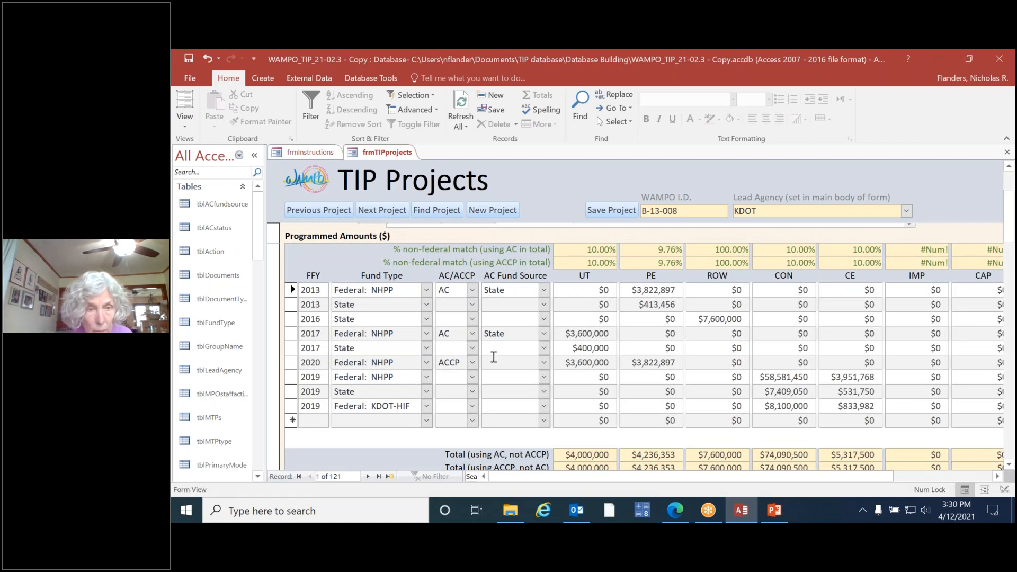
pyautogui.click(321, 421)
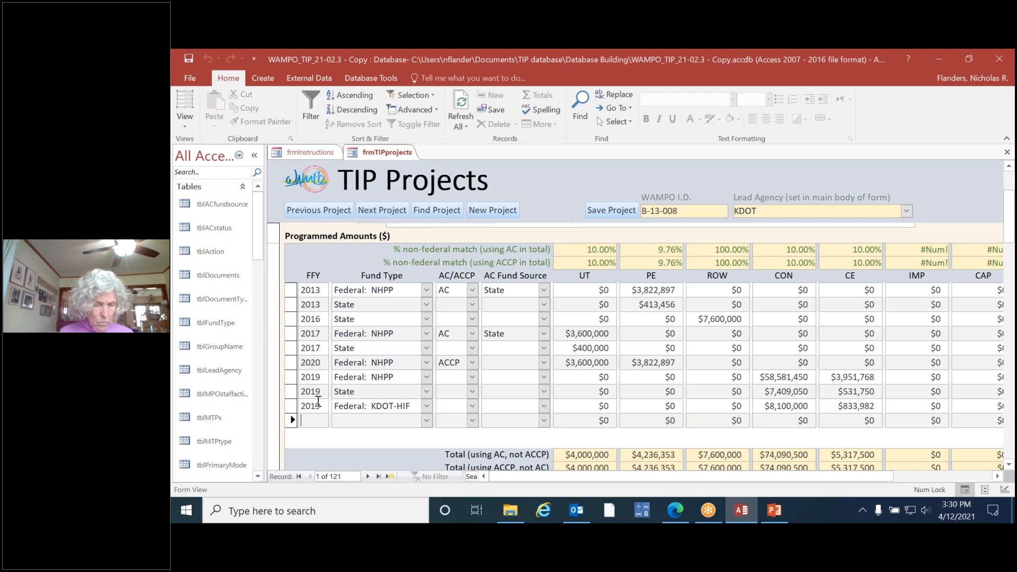
pyautogui.click(427, 289)
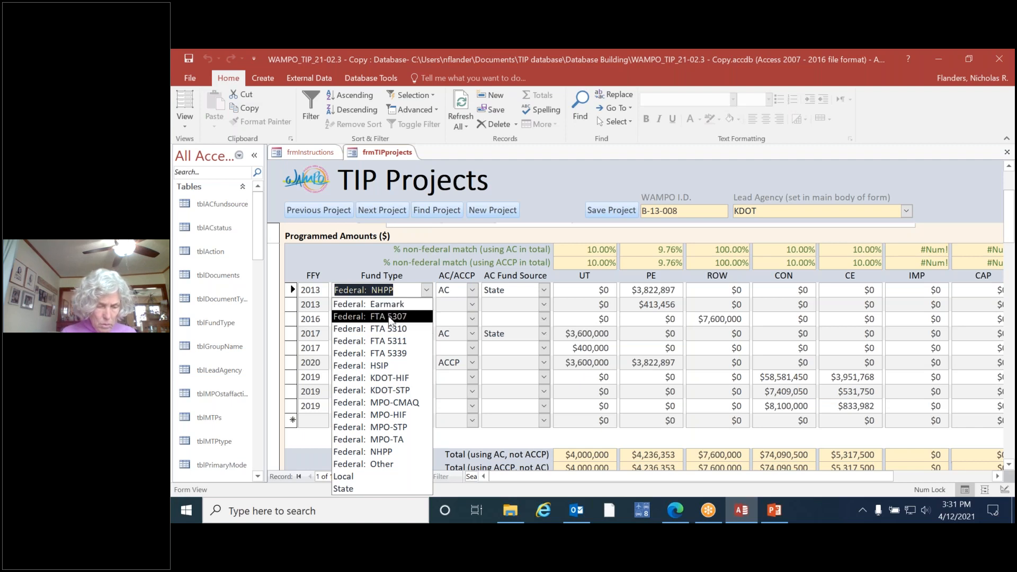
pyautogui.click(472, 290)
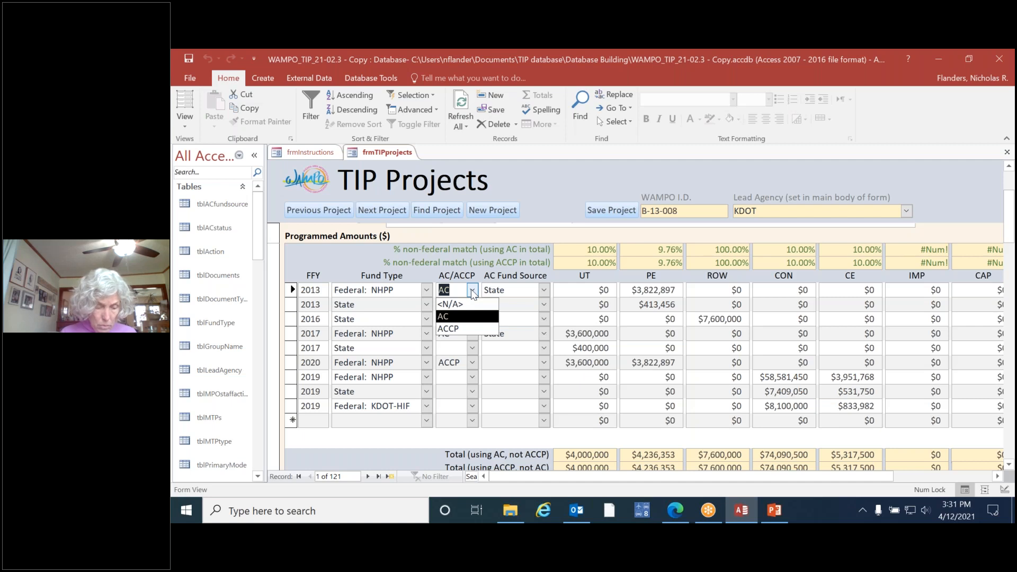
pyautogui.click(544, 290)
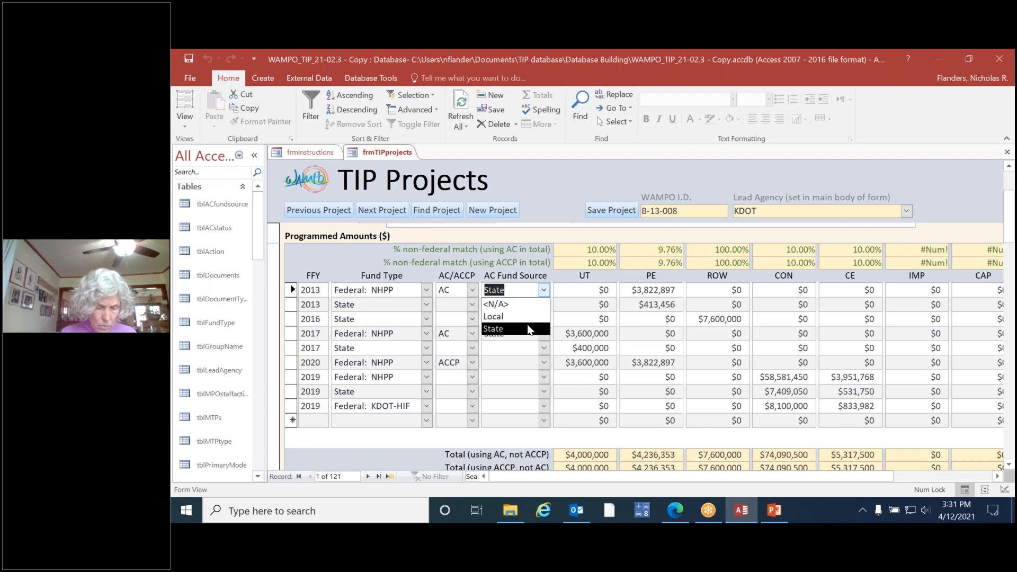
pyautogui.click(338, 263)
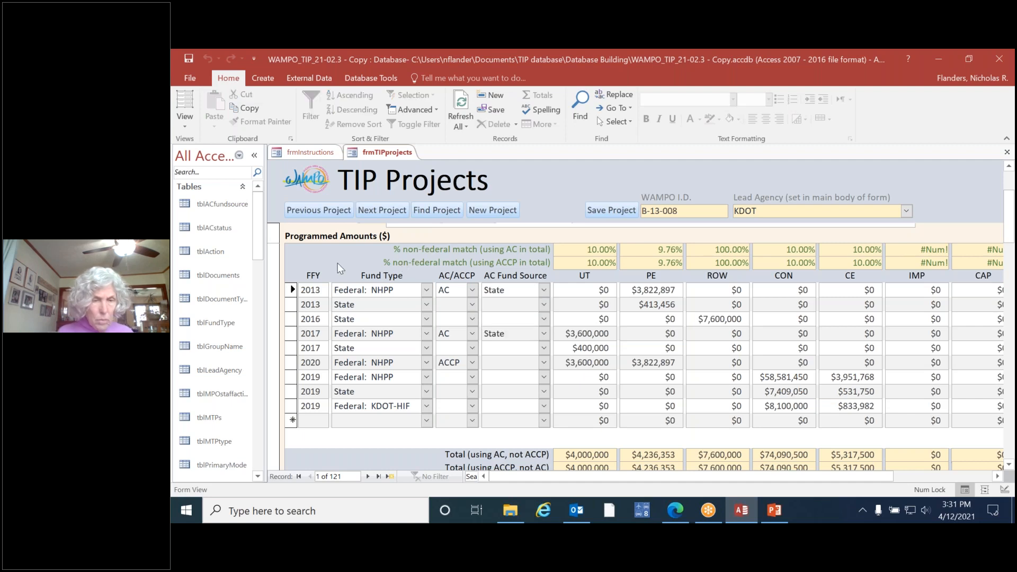
pyautogui.click(472, 363)
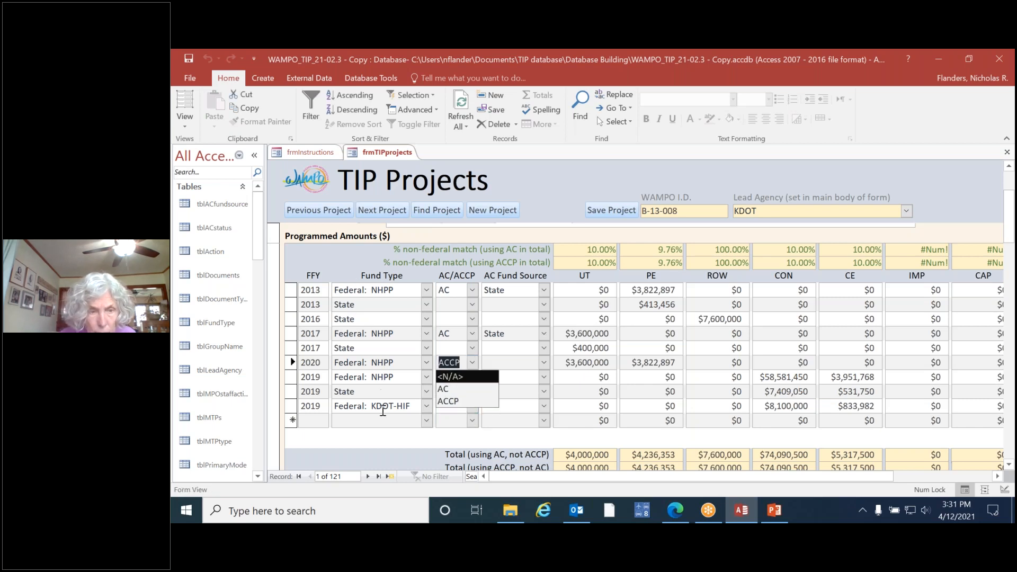
pyautogui.click(325, 255)
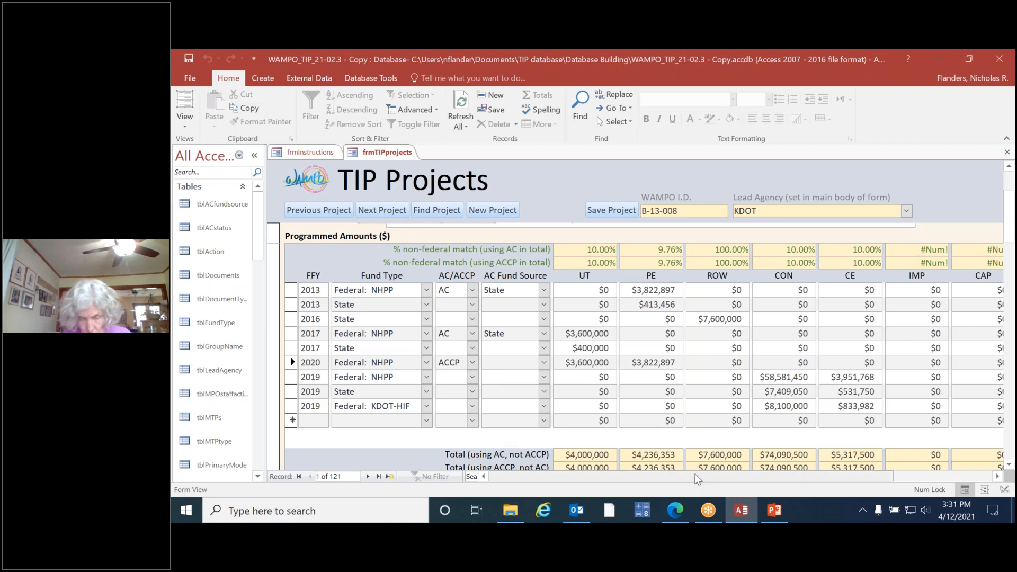
# Step: Review the programmed amounts by phase, their row and column totals, and the non-federal match percentages
pyautogui.moveTo(711, 476); pyautogui.dragTo(807, 484)
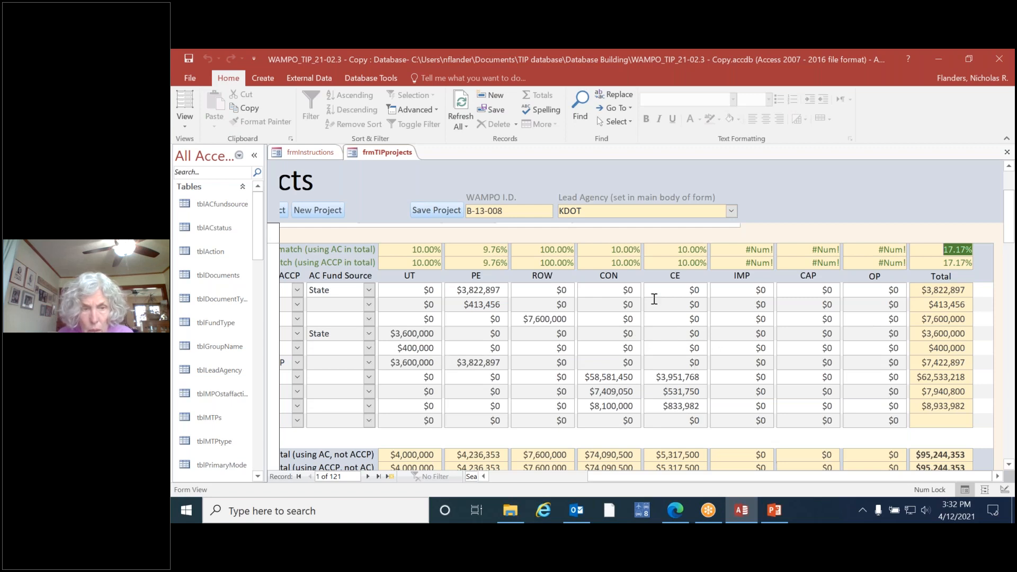
pyautogui.click(943, 291)
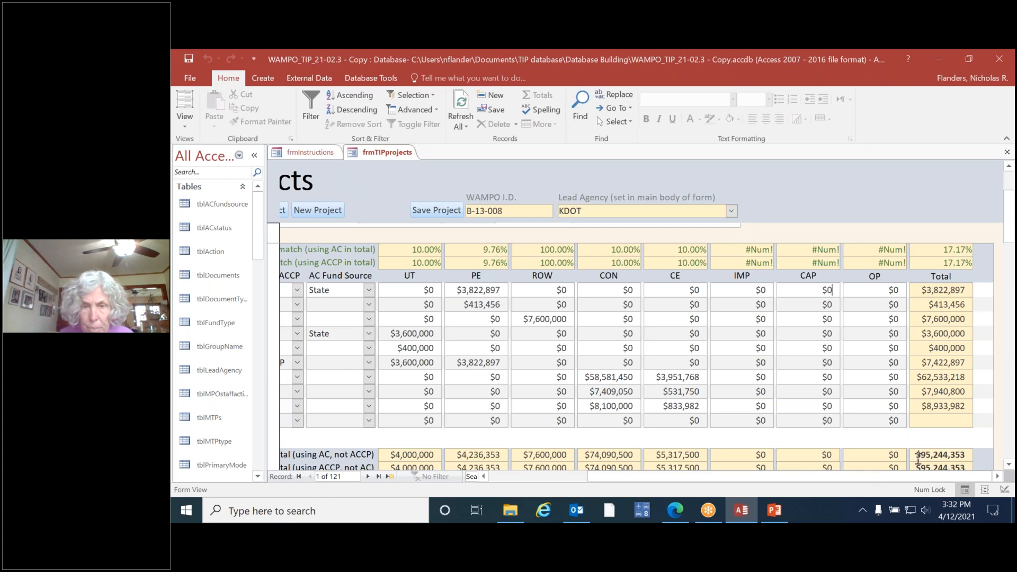
pyautogui.moveTo(1009, 204); pyautogui.dragTo(1009, 208)
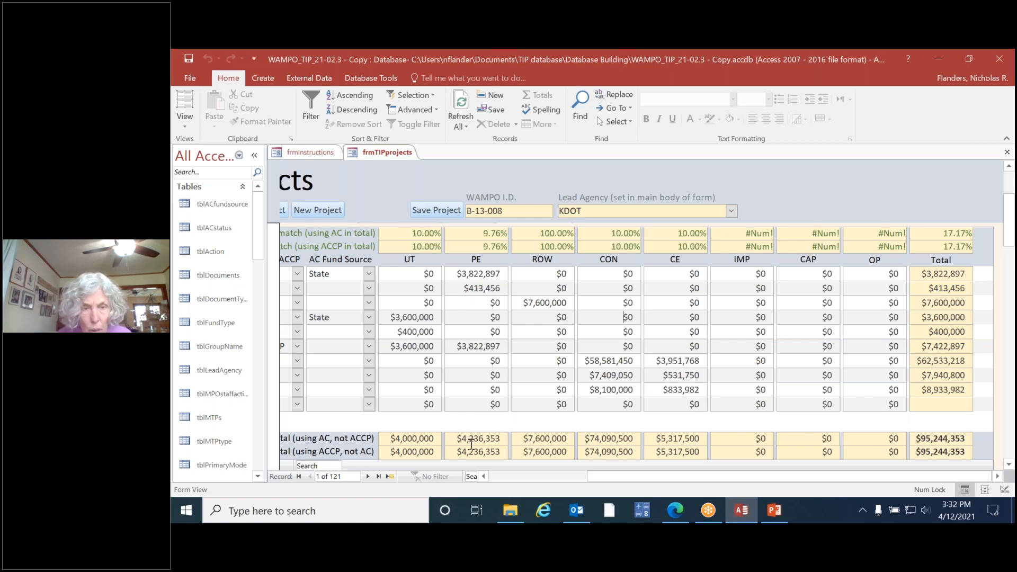
pyautogui.click(474, 232)
pyautogui.click(551, 235)
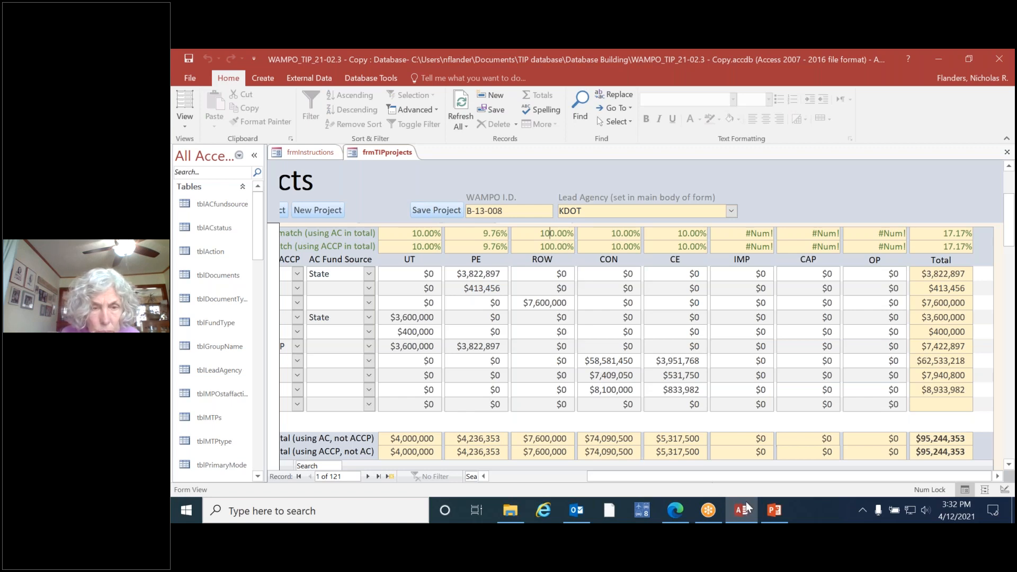
pyautogui.moveTo(774, 473); pyautogui.dragTo(637, 473)
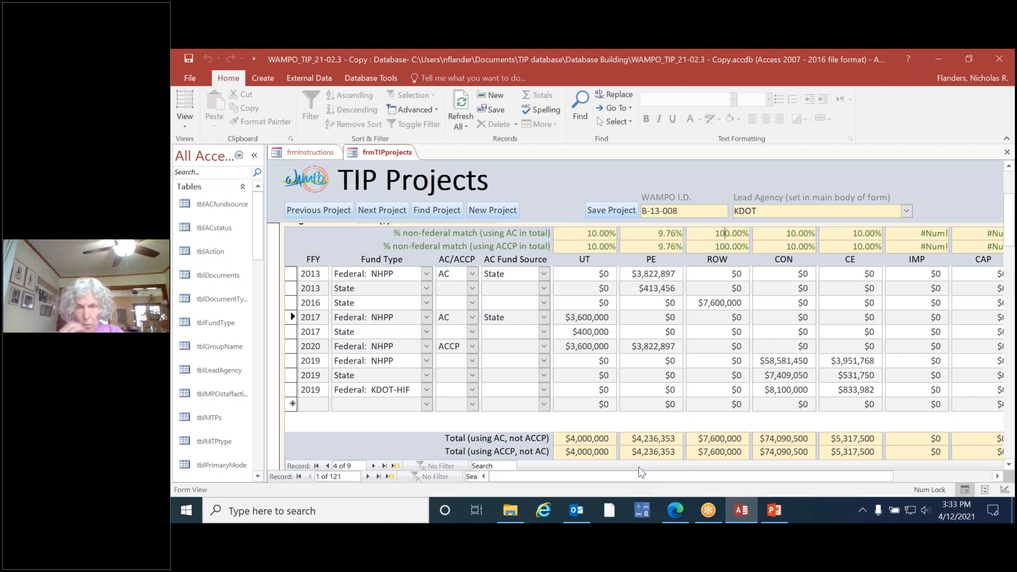
pyautogui.moveTo(632, 476); pyautogui.dragTo(827, 498)
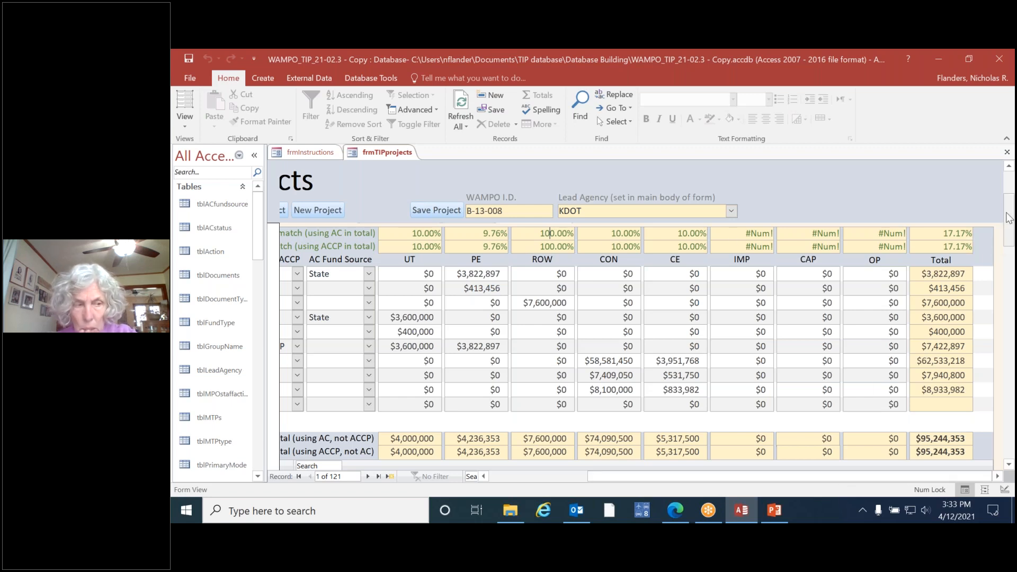
# Step: Examine the funding summary tables below the programmed amounts, from funds by FFY and fund type to the WAMPO-distributed federal funds
pyautogui.scroll(-3, 1011, 220)
pyautogui.moveTo(877, 482); pyautogui.dragTo(689, 481)
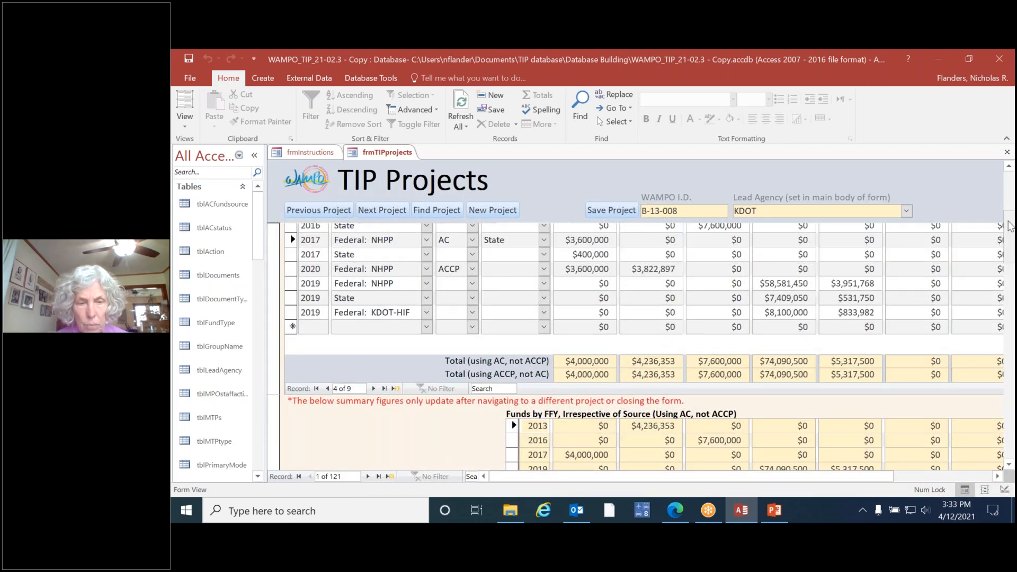
pyautogui.moveTo(1008, 226)
pyautogui.mouseDown()
pyautogui.moveTo(1008, 247)
pyautogui.moveTo(1005, 225)
pyautogui.moveTo(1006, 238)
pyautogui.mouseUp()
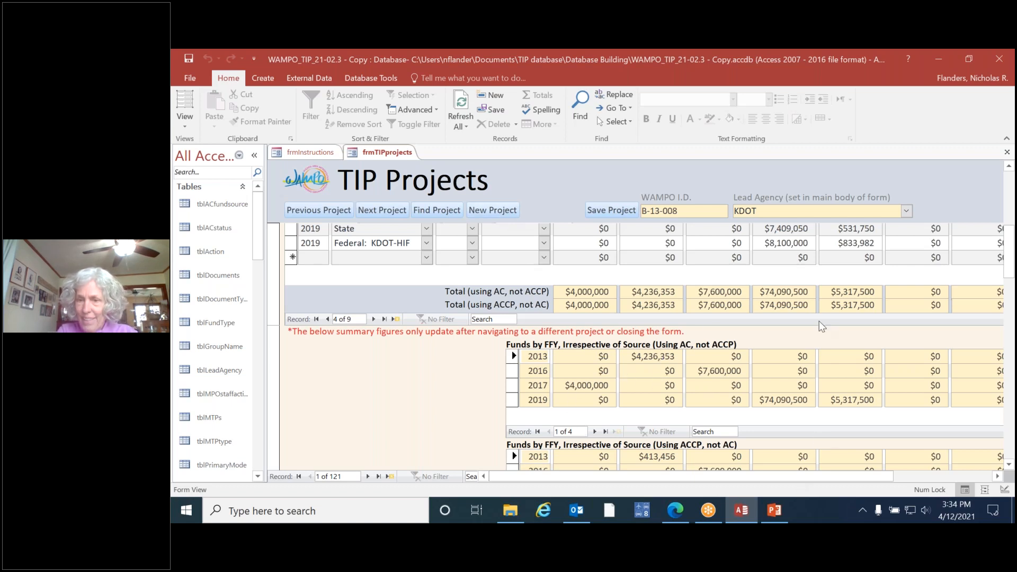
pyautogui.moveTo(644, 477); pyautogui.dragTo(739, 474)
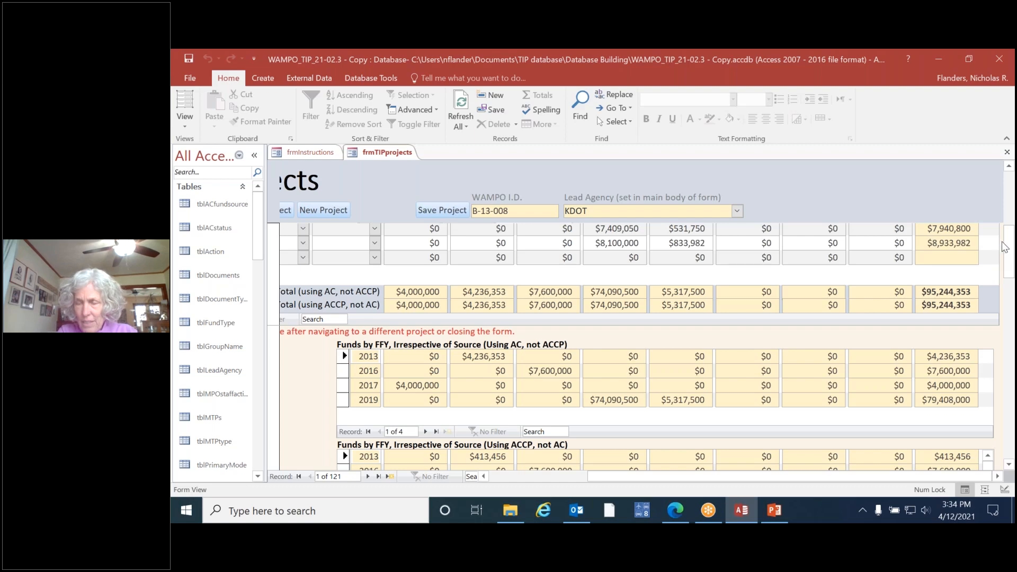
pyautogui.moveTo(1007, 248); pyautogui.dragTo(1009, 289)
pyautogui.moveTo(766, 490); pyautogui.dragTo(672, 489)
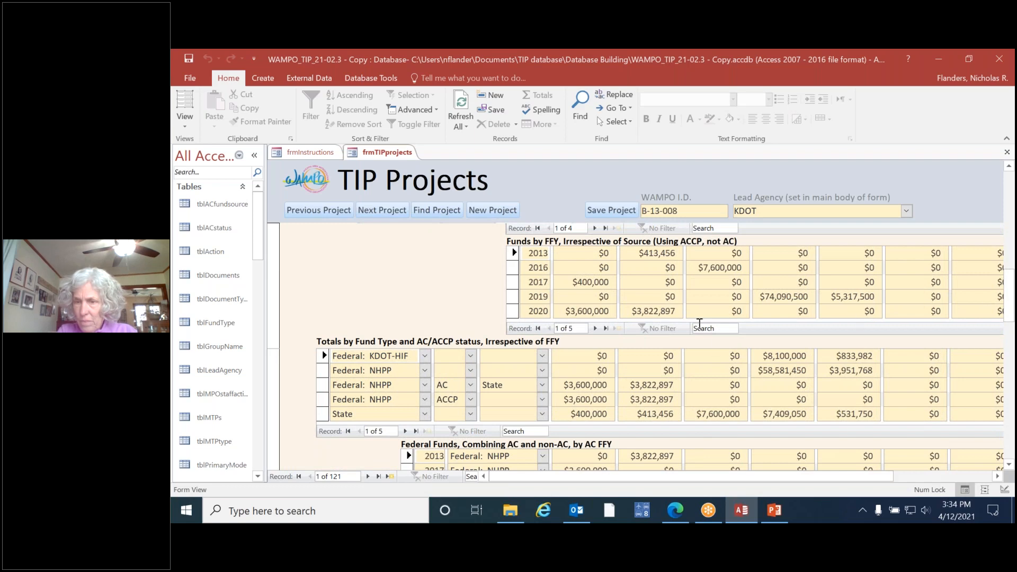
pyautogui.moveTo(1010, 302); pyautogui.dragTo(981, 443)
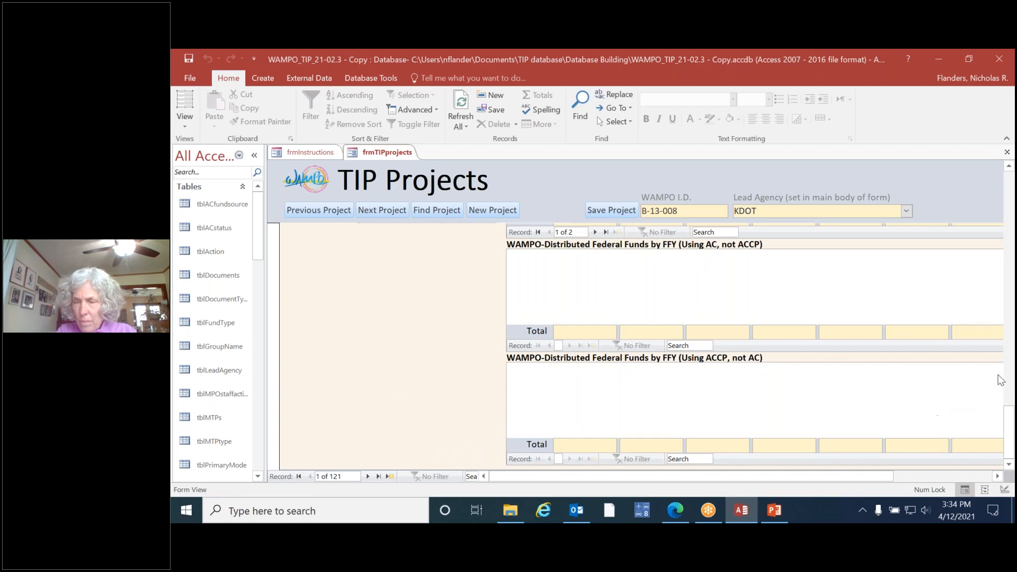
# Step: Check the WAMPO I.D. and the staff-only section, and return to the project information with its amendment options
pyautogui.moveTo(1009, 425); pyautogui.dragTo(994, 174)
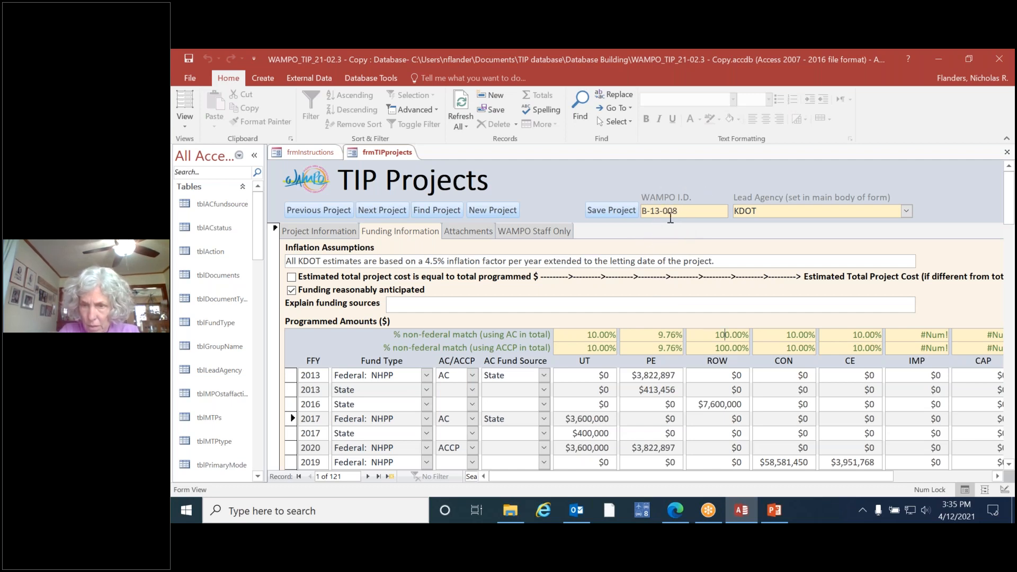
pyautogui.click(681, 211)
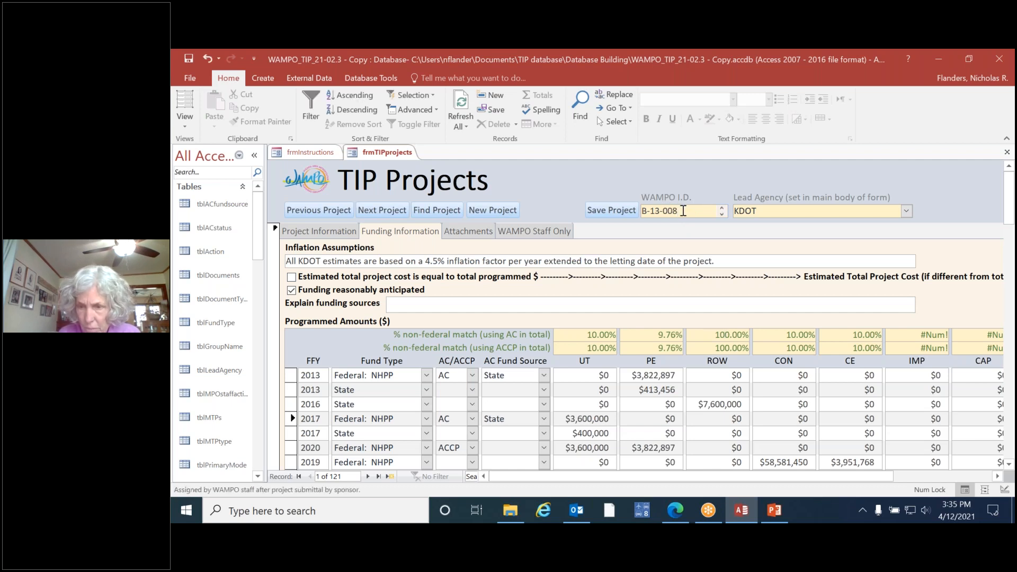
pyautogui.click(535, 231)
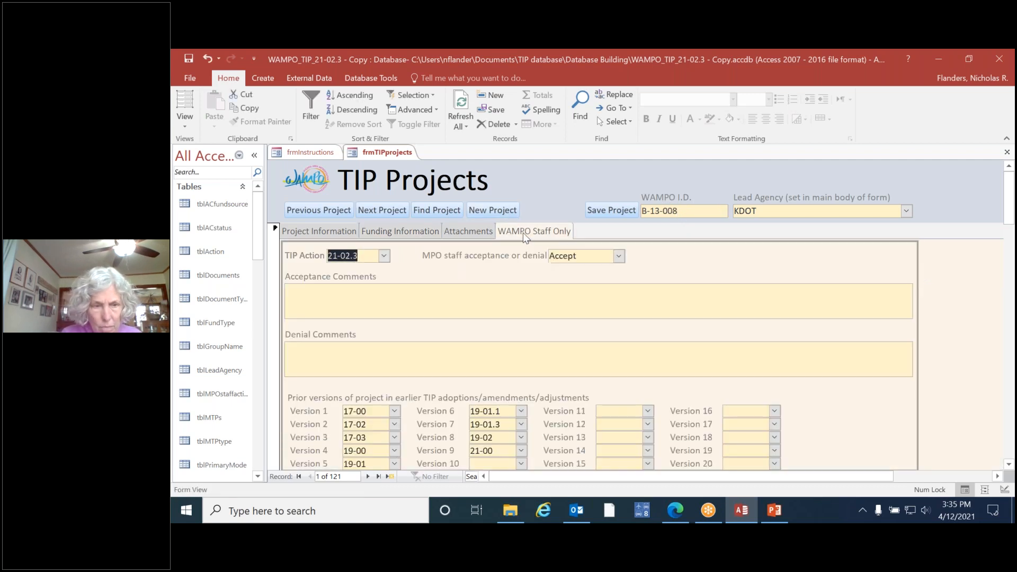
pyautogui.click(302, 233)
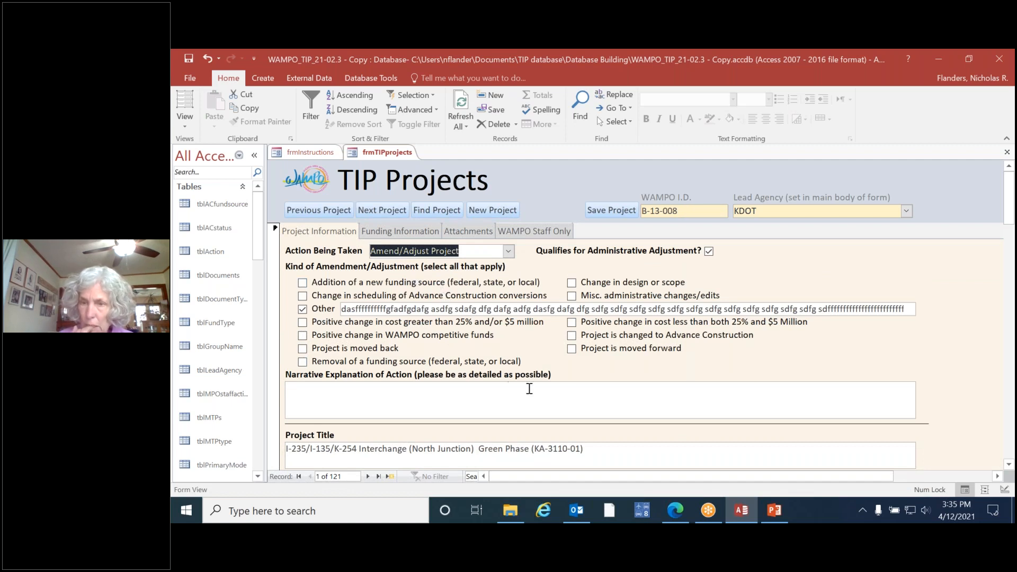
pyautogui.scroll(-3, 533, 405)
pyautogui.scroll(3, 533, 406)
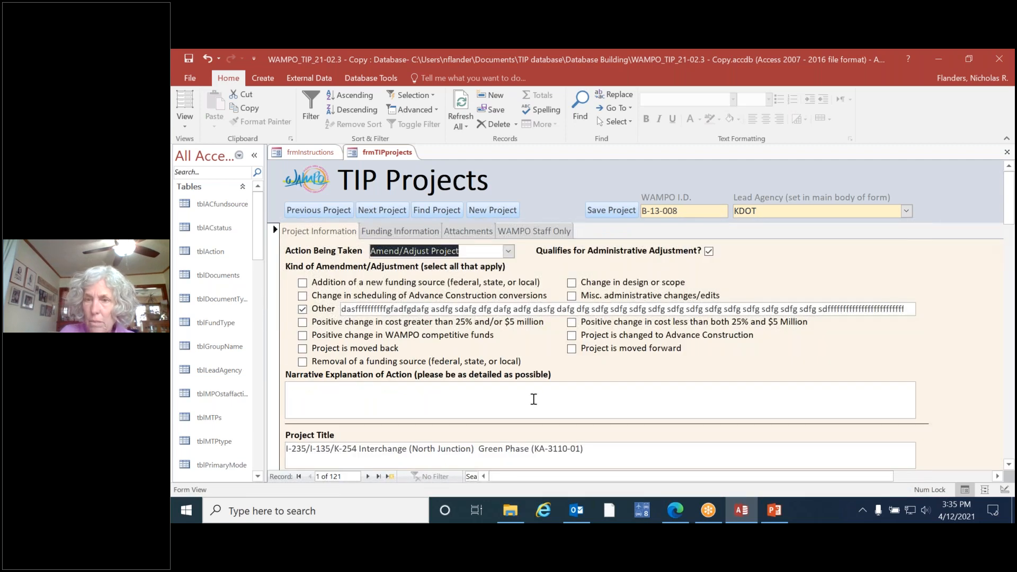